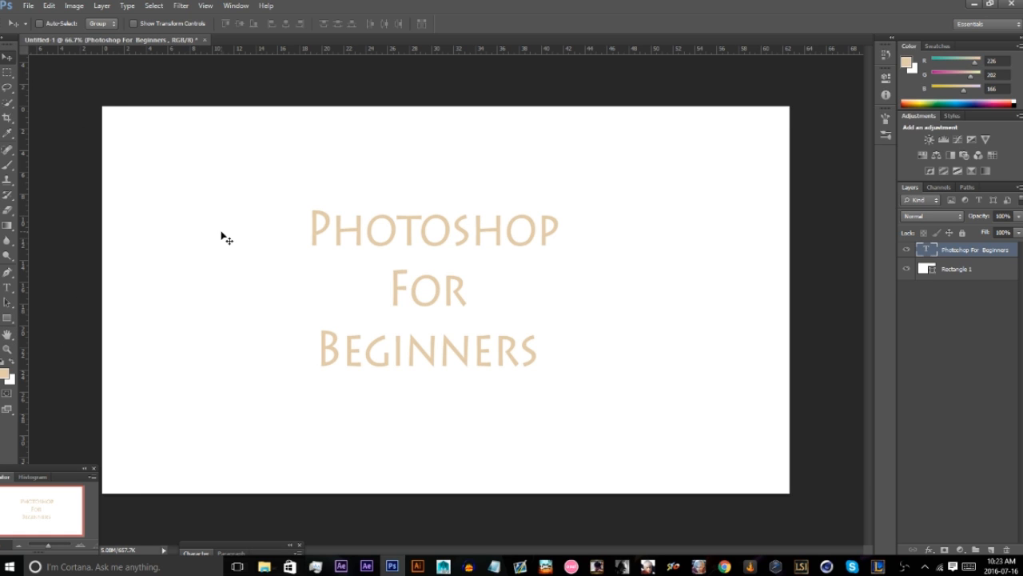
{"action": "left_click", "coordinate": [237, 6]}
{"action": "mouse_move", "coordinate": [266, 6]}
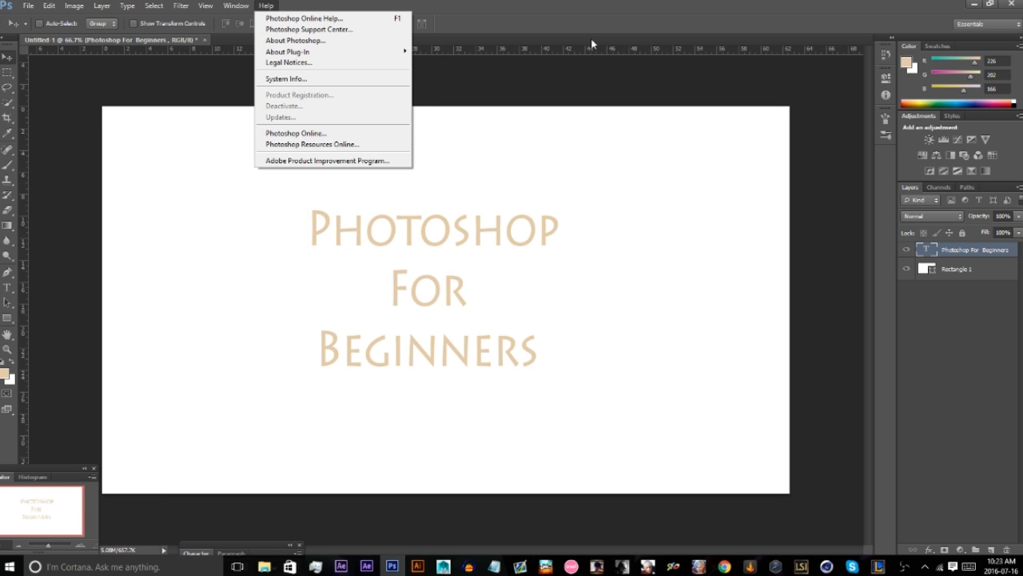
{"action": "left_click", "coordinate": [552, 75]}
Switch the workspace to Painting, then to Typography, and return it to Essentials.
{"action": "left_click", "coordinate": [983, 24]}
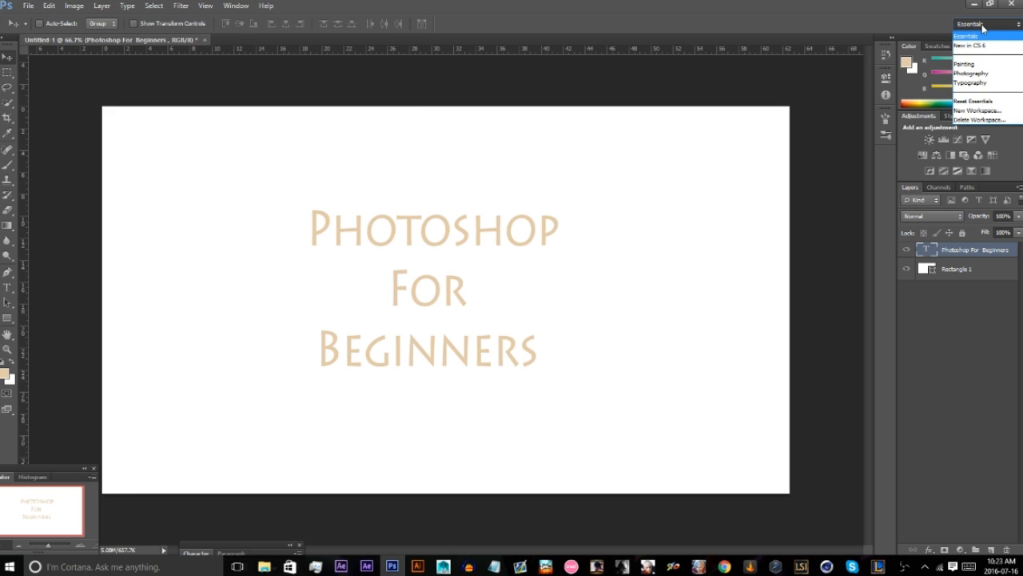
{"action": "left_click", "coordinate": [986, 68]}
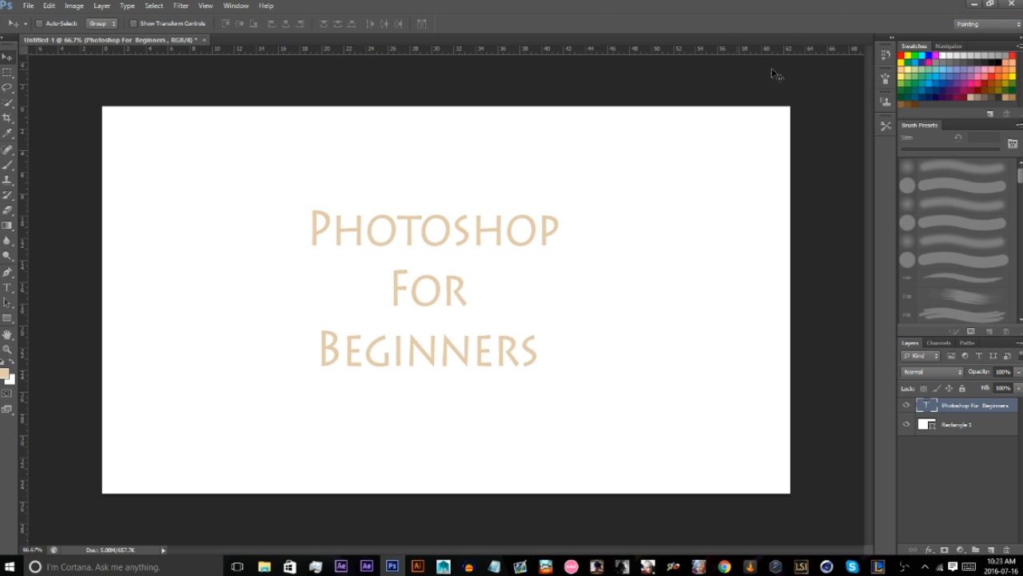
{"action": "left_click", "coordinate": [965, 26]}
{"action": "left_click", "coordinate": [970, 82]}
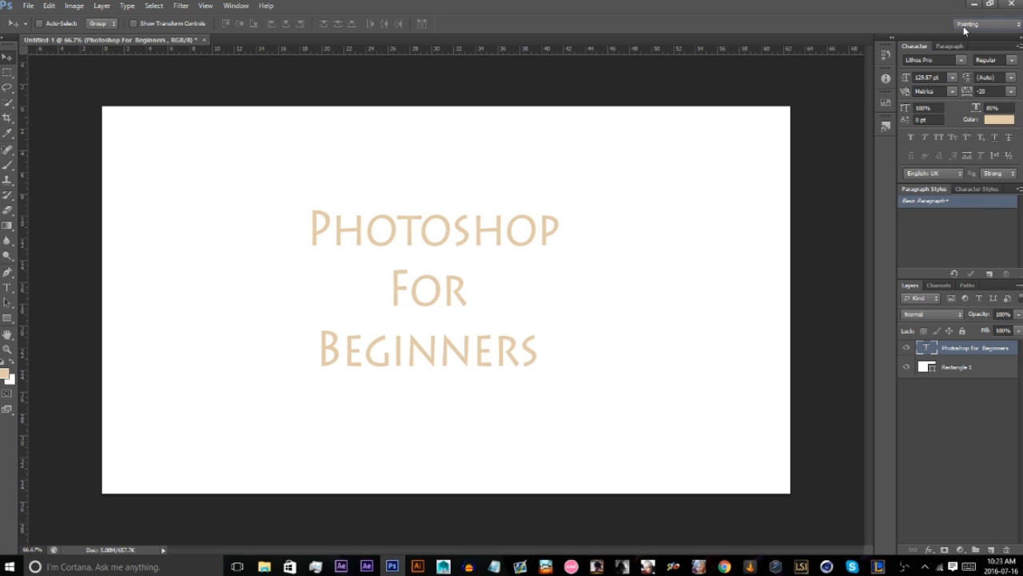
{"action": "left_click", "coordinate": [965, 26]}
{"action": "left_click", "coordinate": [973, 37]}
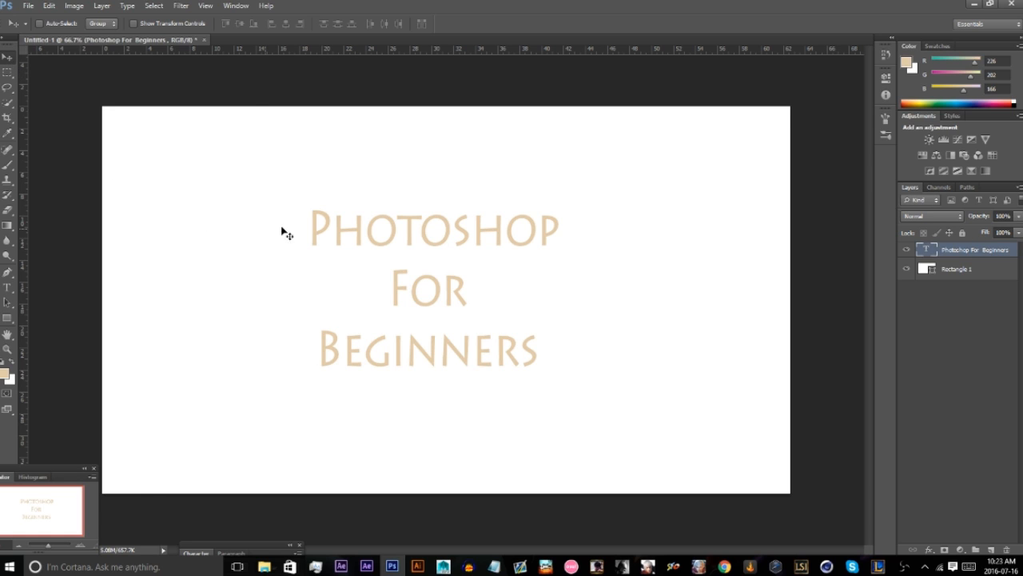
Move the Photoshop For Beginners text slightly down and to the right on the canvas with the Move tool.
{"action": "left_click", "coordinate": [7, 71]}
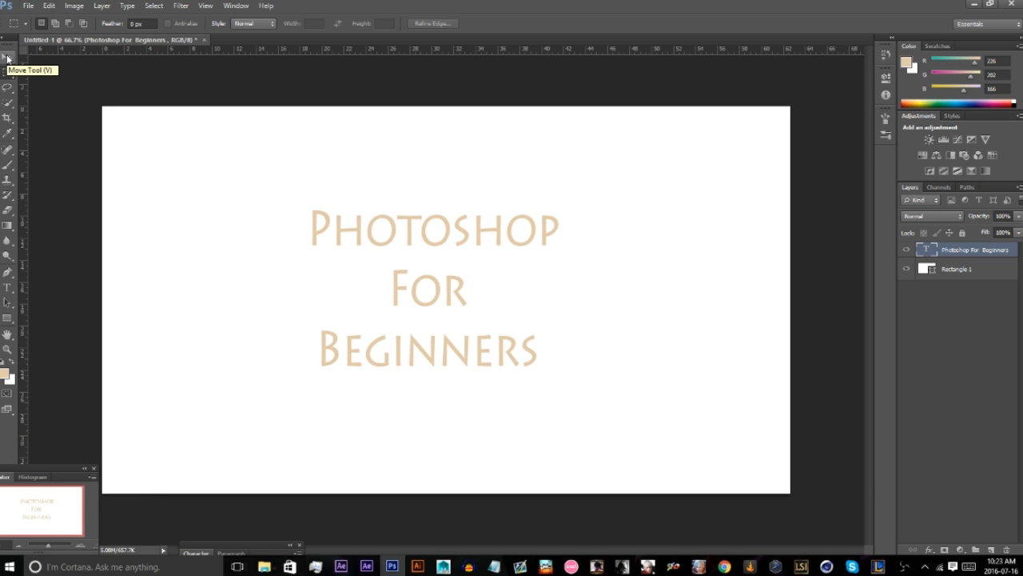
{"action": "left_click", "coordinate": [7, 59]}
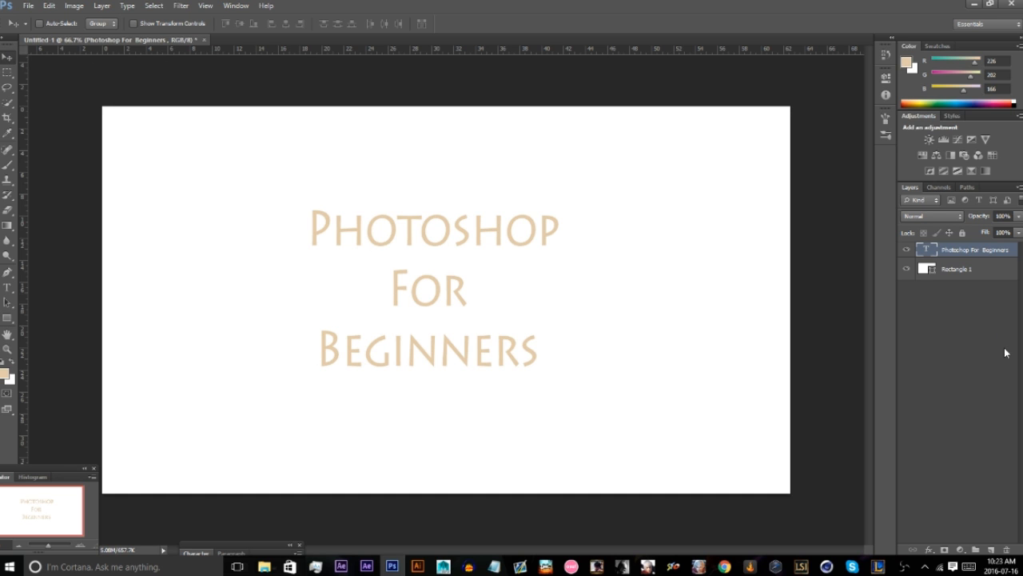
{"action": "left_click_drag", "start_coordinate": [500, 257], "coordinate": [455, 253]}
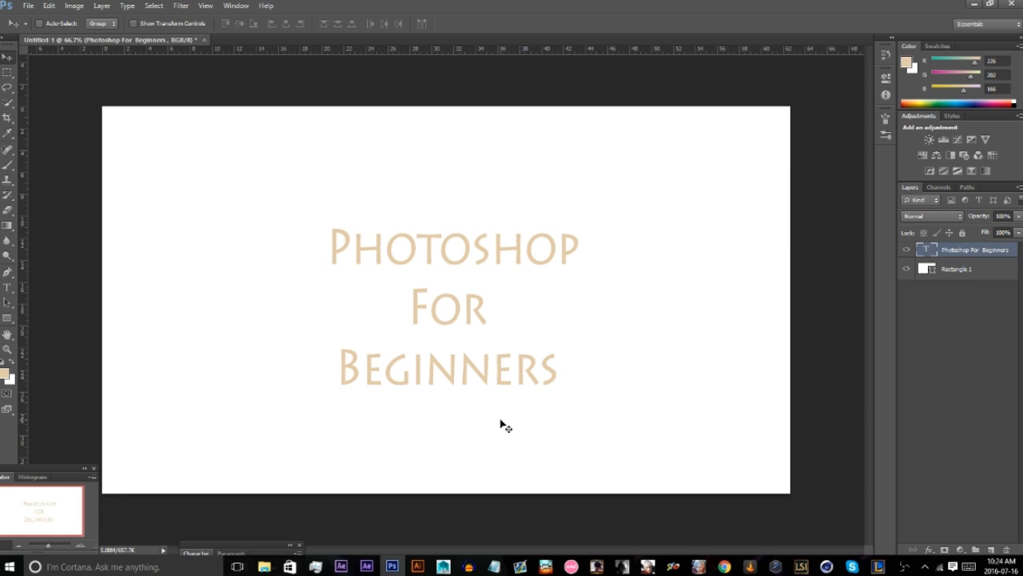
Rotate the title text about 26° counterclockwise with Free Transform, trying and undoing an extra 180° rotation before applying it.
{"action": "key", "text": "ctrl+t"}
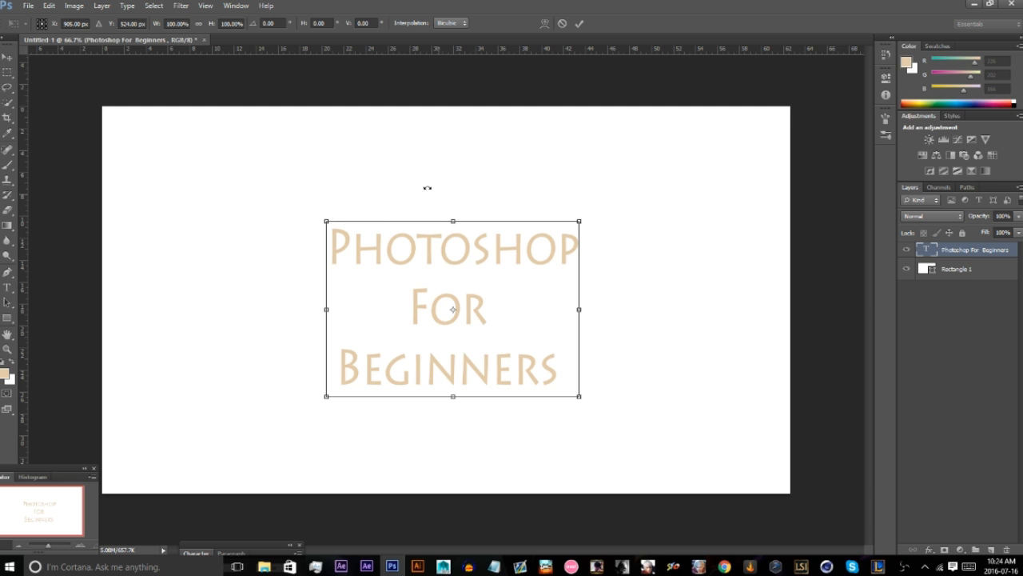
{"action": "left_click_drag", "start_coordinate": [338, 201], "coordinate": [300, 285]}
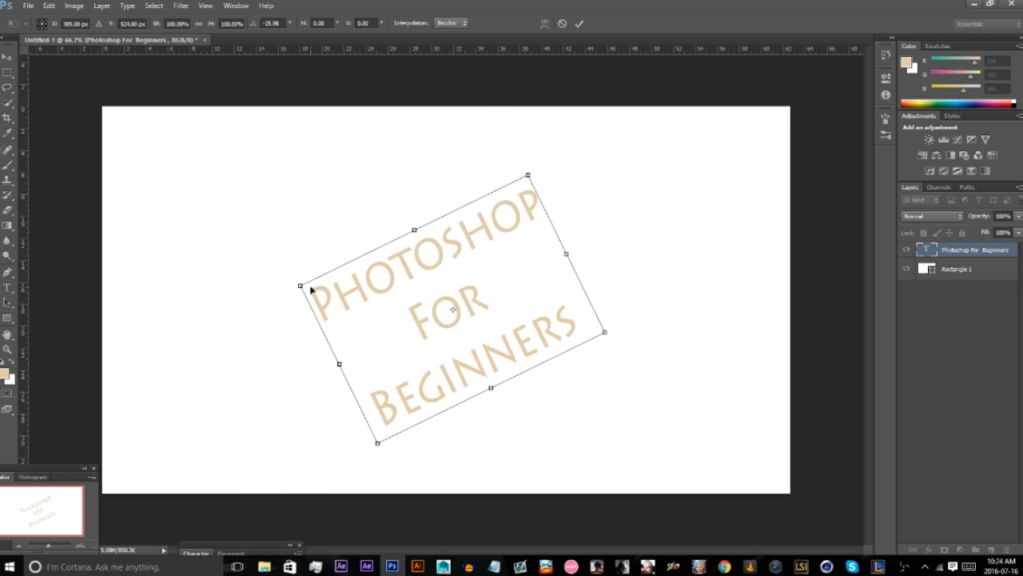
{"action": "right_click", "coordinate": [430, 299]}
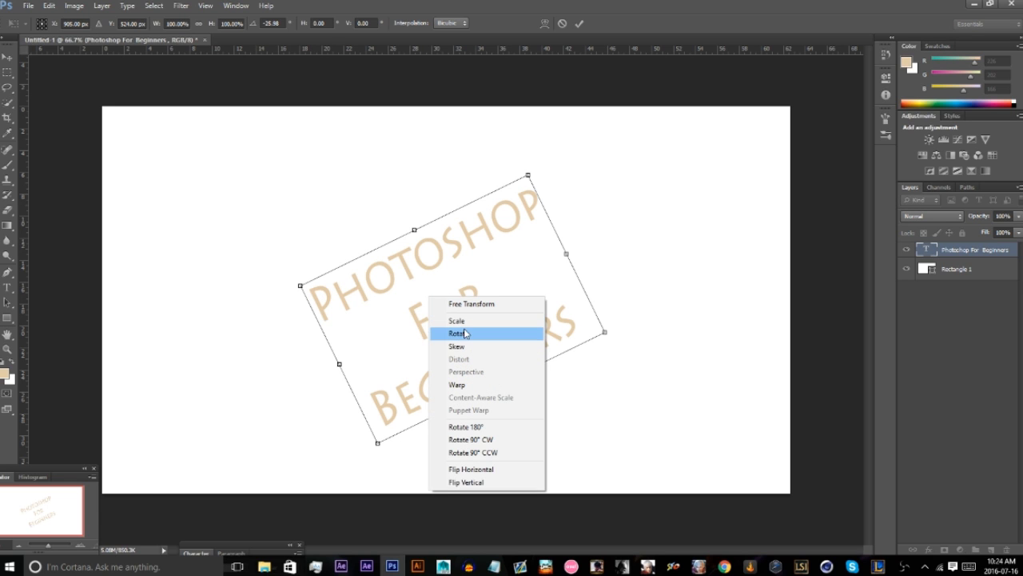
{"action": "left_click", "coordinate": [474, 427]}
{"action": "key", "text": "ctrl+z"}
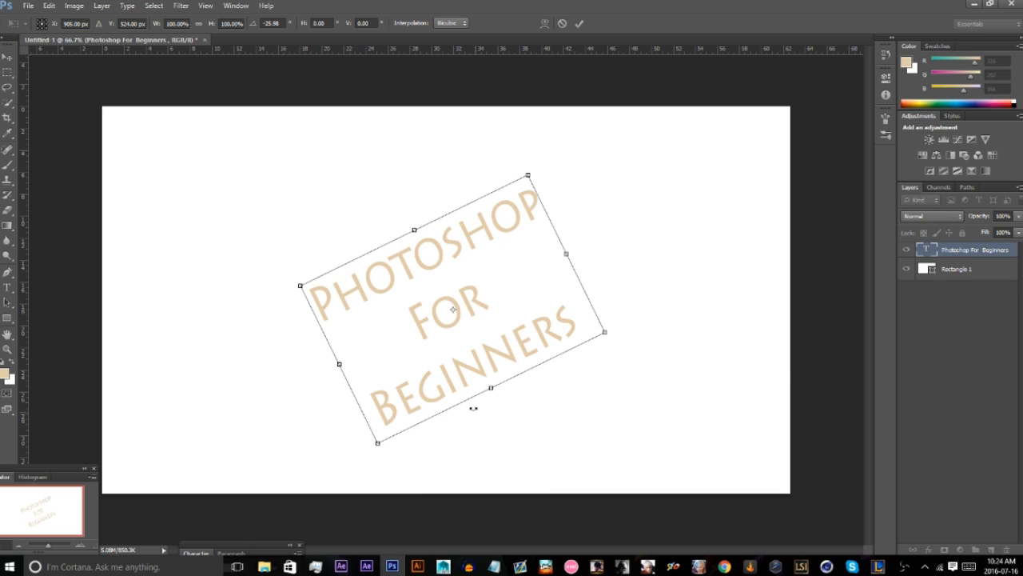
{"action": "key", "text": "Return"}
Undo and redo the title text's rotation several times, ending with the rotation undone.
{"action": "key", "text": "ctrl+z"}
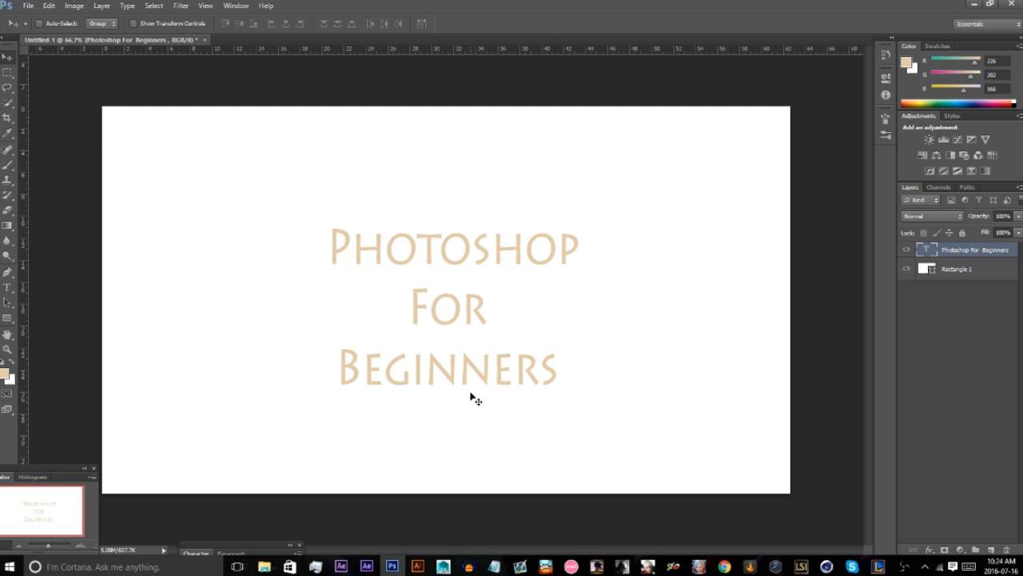
{"action": "key", "text": "ctrl+z"}
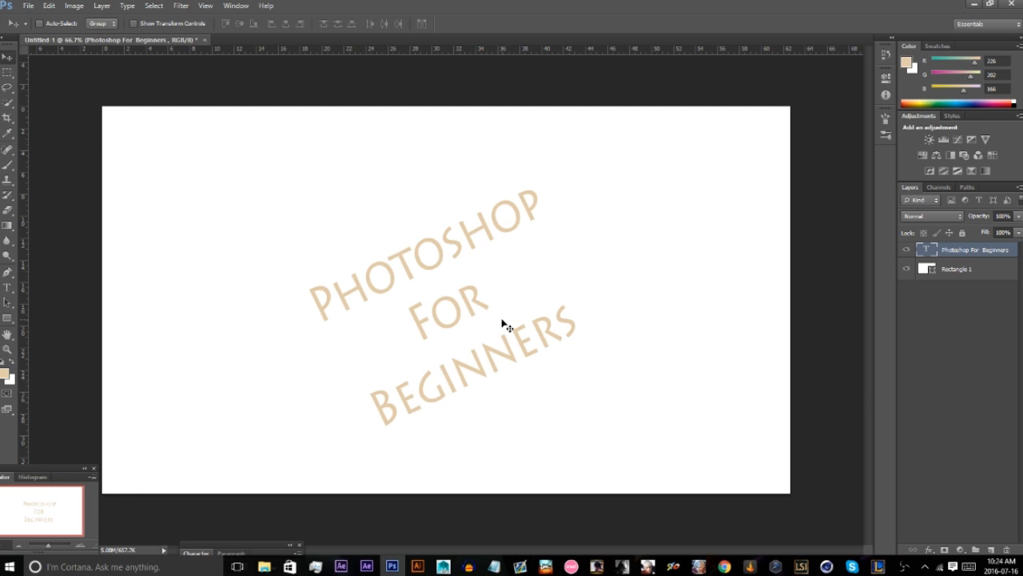
{"action": "key", "text": "ctrl+z"}
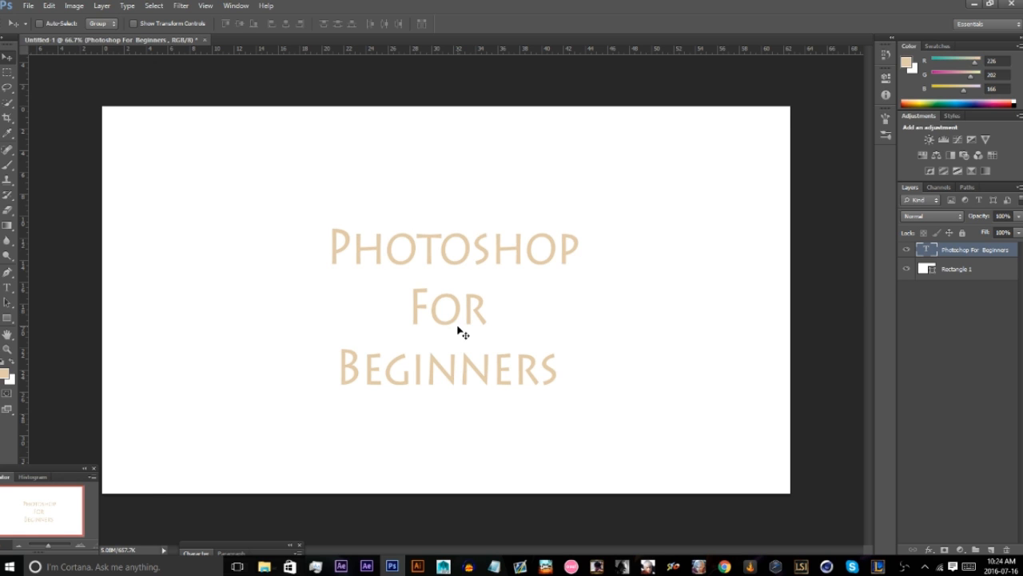
{"action": "key", "text": "ctrl+z"}
{"action": "key", "text": "ctrl+z"}
{"action": "key", "text": "ctrl+z"}
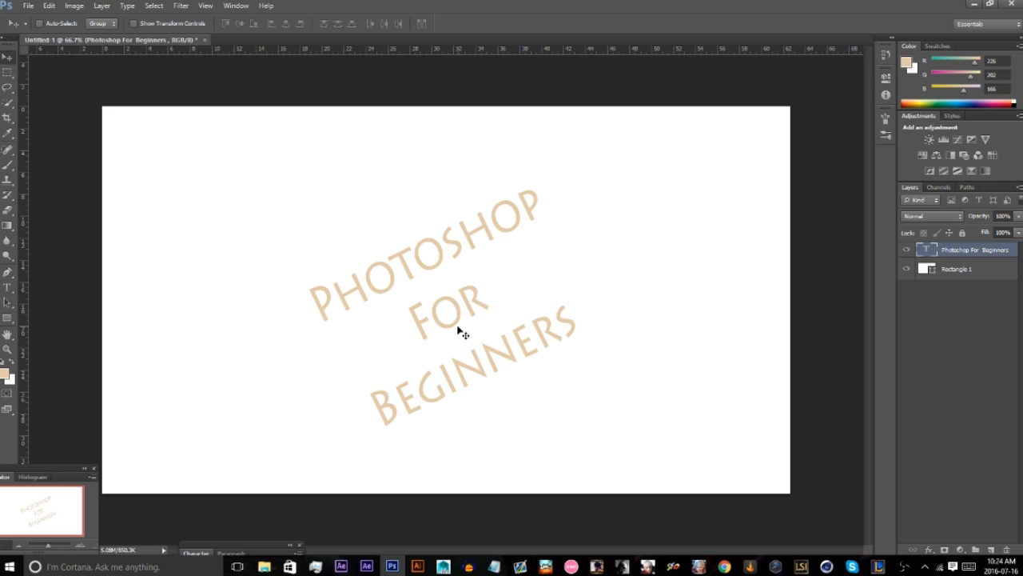
{"action": "key", "text": "ctrl+z"}
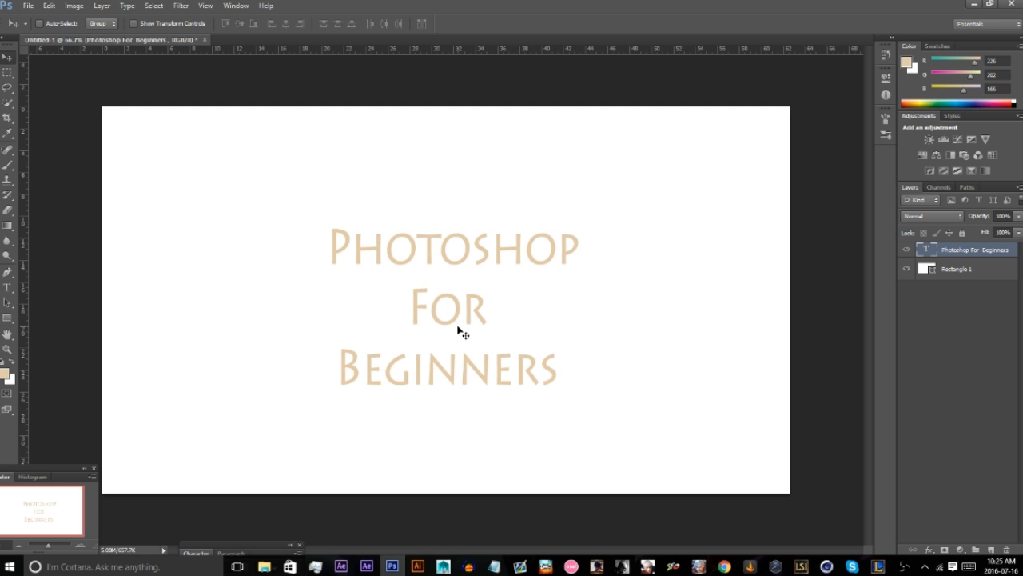
Step backward through the history, step forward to the rotated title, and step back to the text's original position.
{"action": "key", "text": "ctrl+alt+z"}
{"action": "key", "text": "ctrl+alt+z"}
{"action": "key", "text": "ctrl+alt+z"}
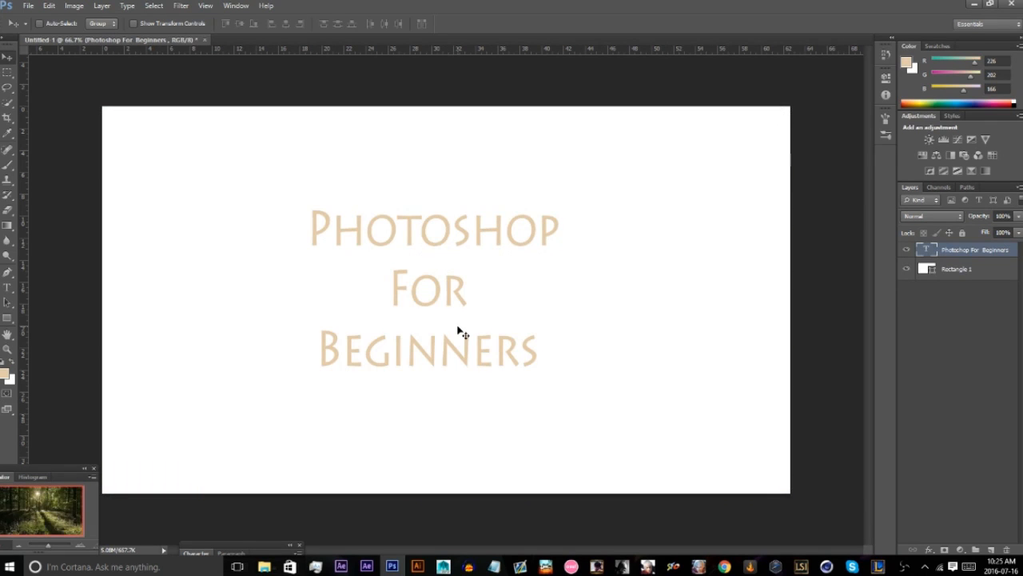
{"action": "key", "text": "ctrl+shift+z"}
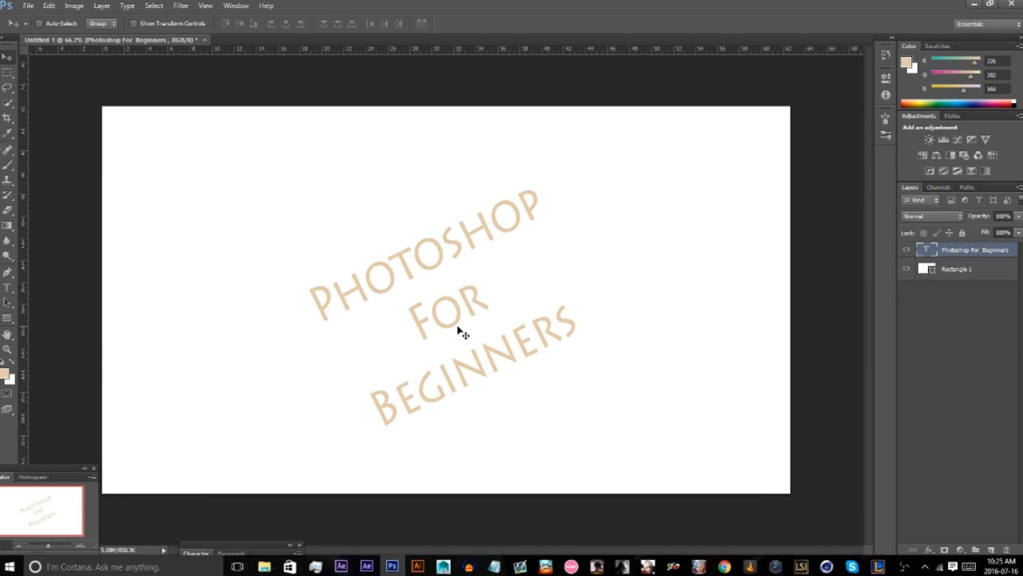
{"action": "key", "text": "ctrl+alt+z"}
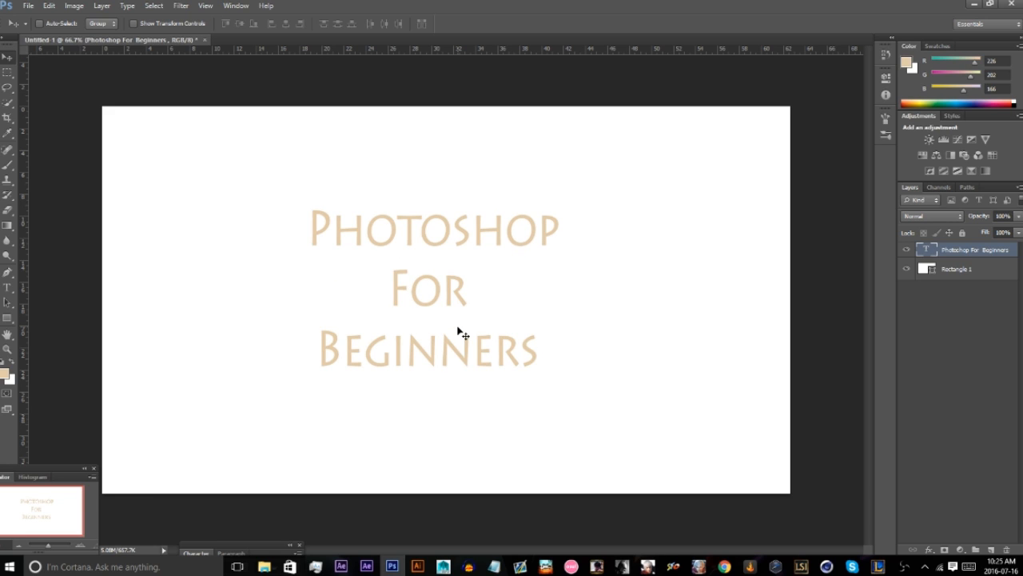
Deselect the layers and draw a rectangular marquee selection around the entire canvas.
{"action": "left_click", "coordinate": [915, 293]}
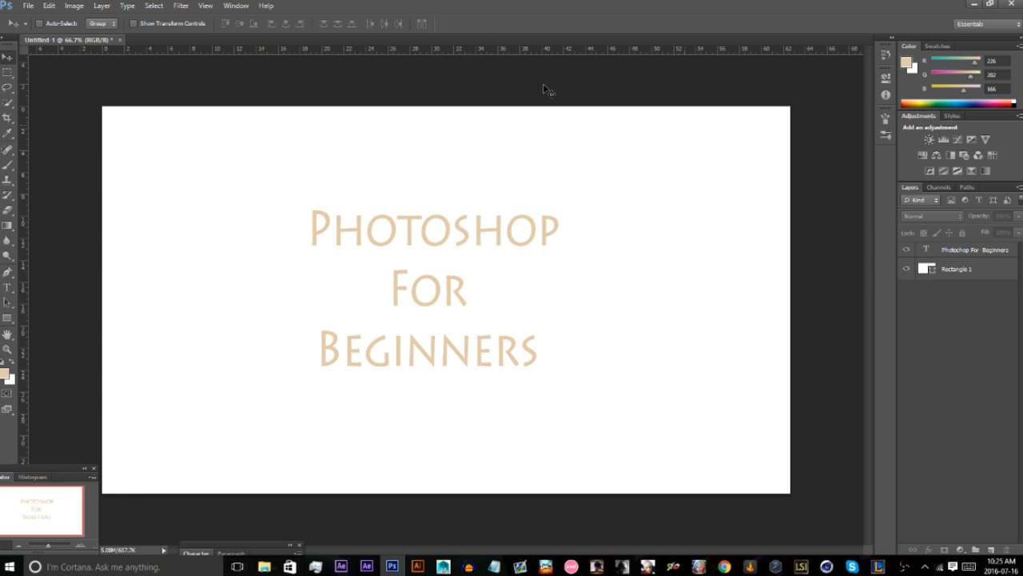
{"action": "left_click", "coordinate": [8, 72]}
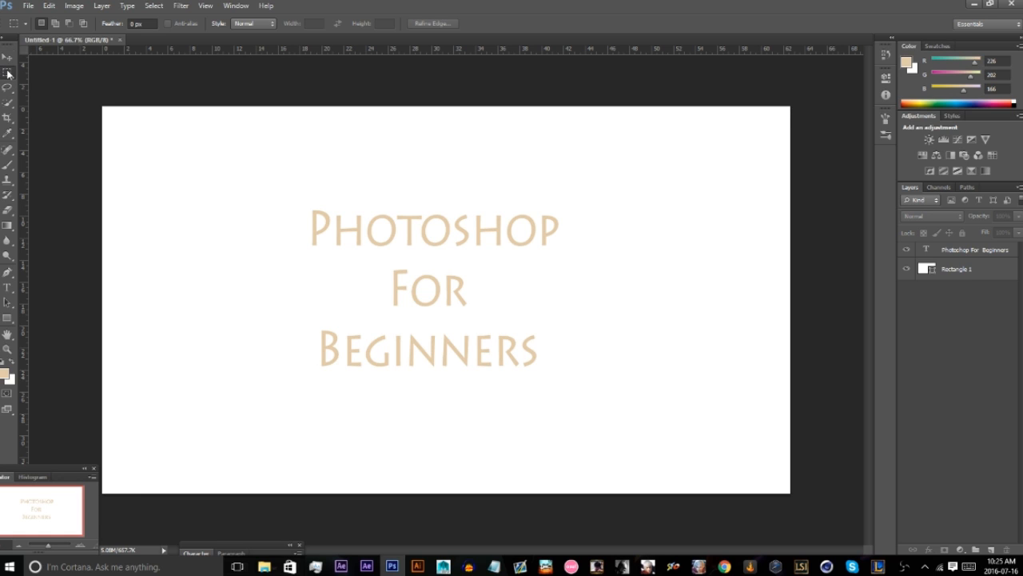
{"action": "key", "text": "v"}
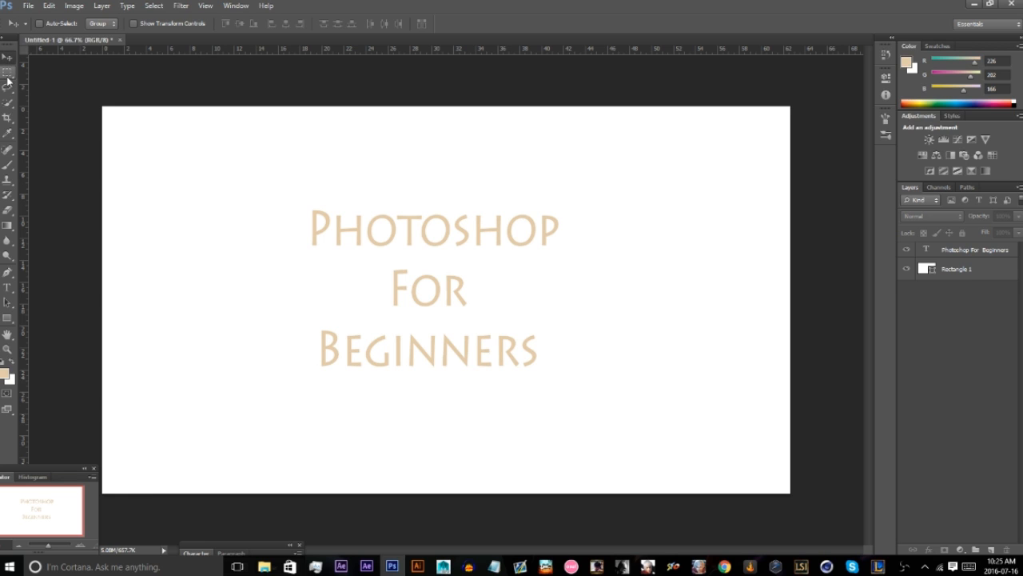
{"action": "left_click", "coordinate": [7, 76]}
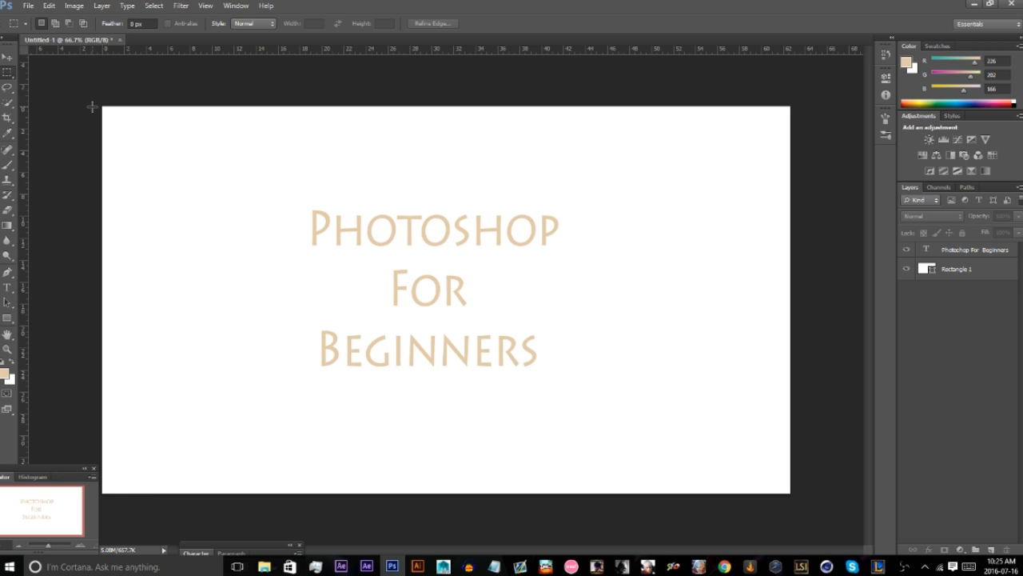
{"action": "left_click_drag", "start_coordinate": [98, 103], "coordinate": [802, 490]}
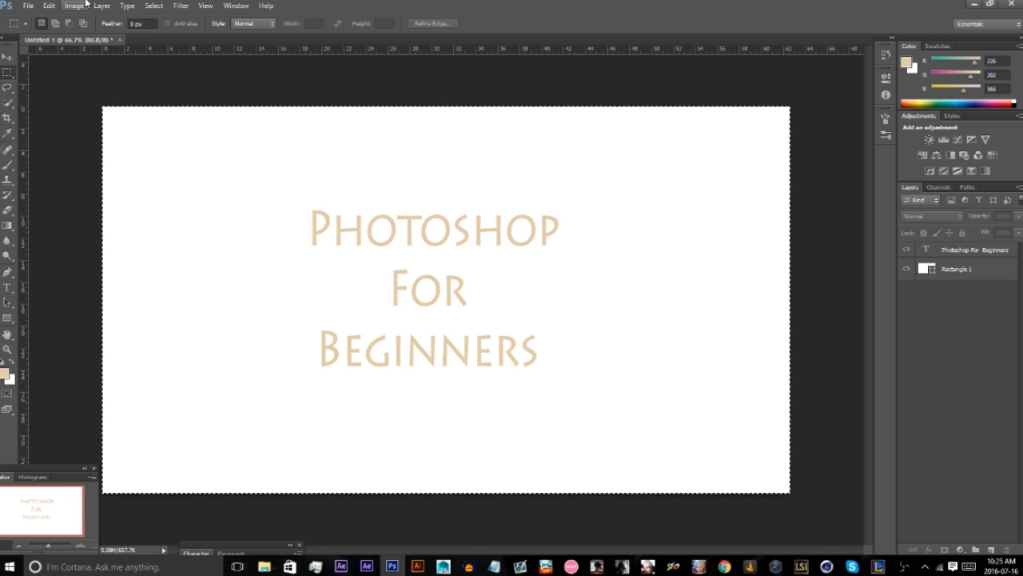
Select all layers and select the whole canvas area.
{"action": "left_click", "coordinate": [153, 6]}
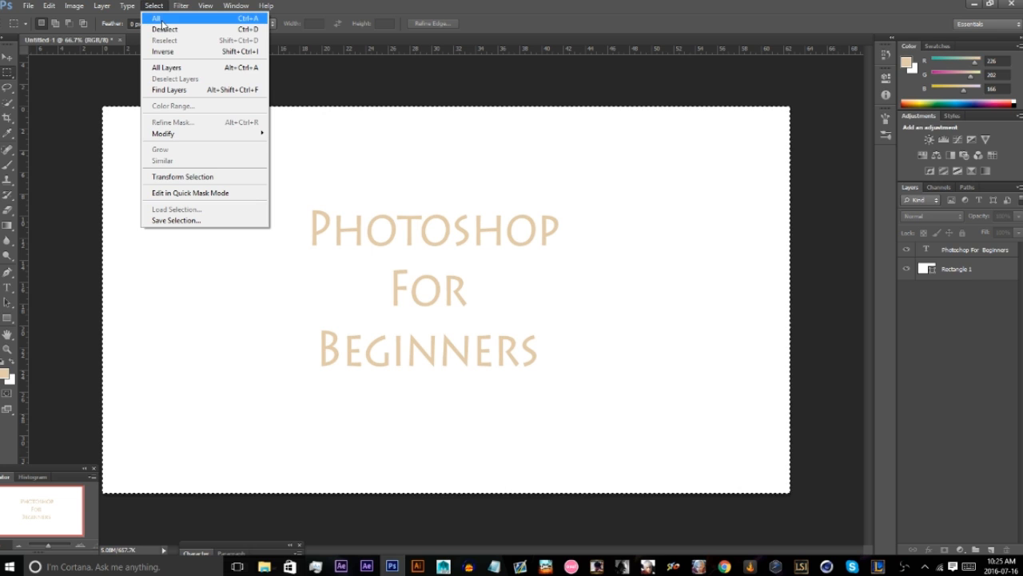
{"action": "left_click", "coordinate": [164, 67]}
{"action": "left_click", "coordinate": [153, 5]}
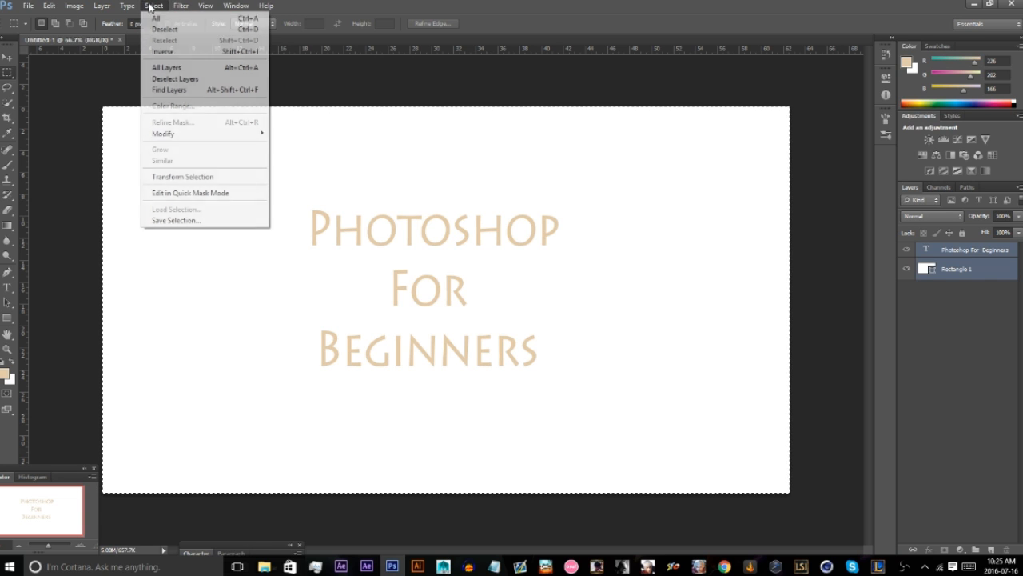
{"action": "left_click", "coordinate": [160, 16]}
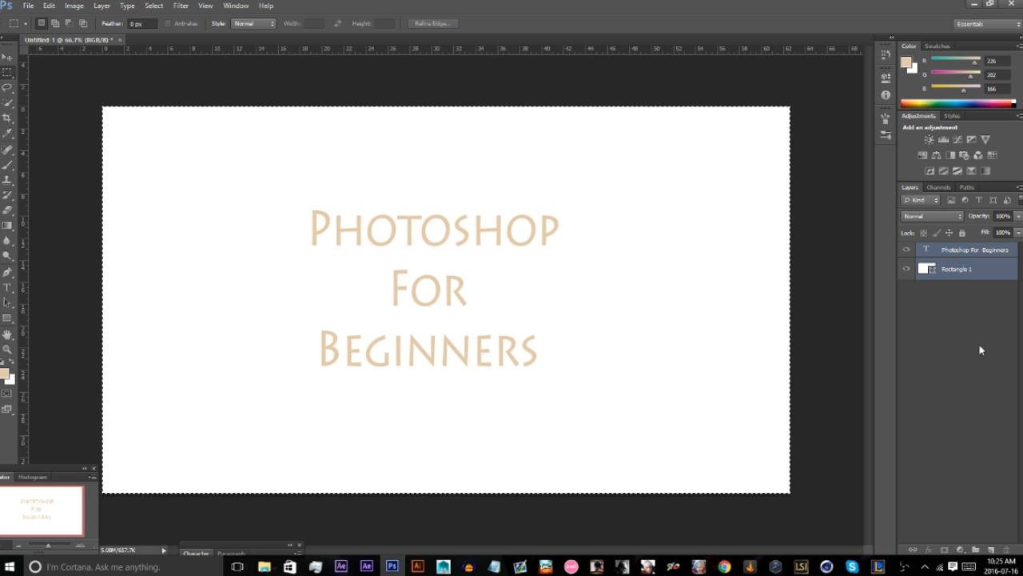
With the Rectangle 1 layer active, select the whole canvas, copy it merged and paste it as a new layer.
{"action": "left_click", "coordinate": [956, 270]}
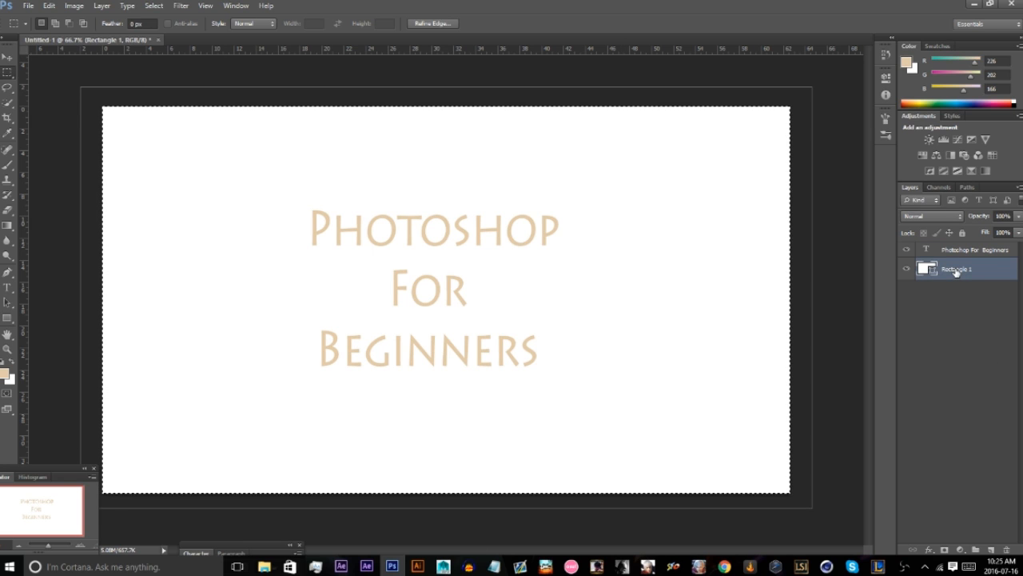
{"action": "left_click", "coordinate": [153, 6]}
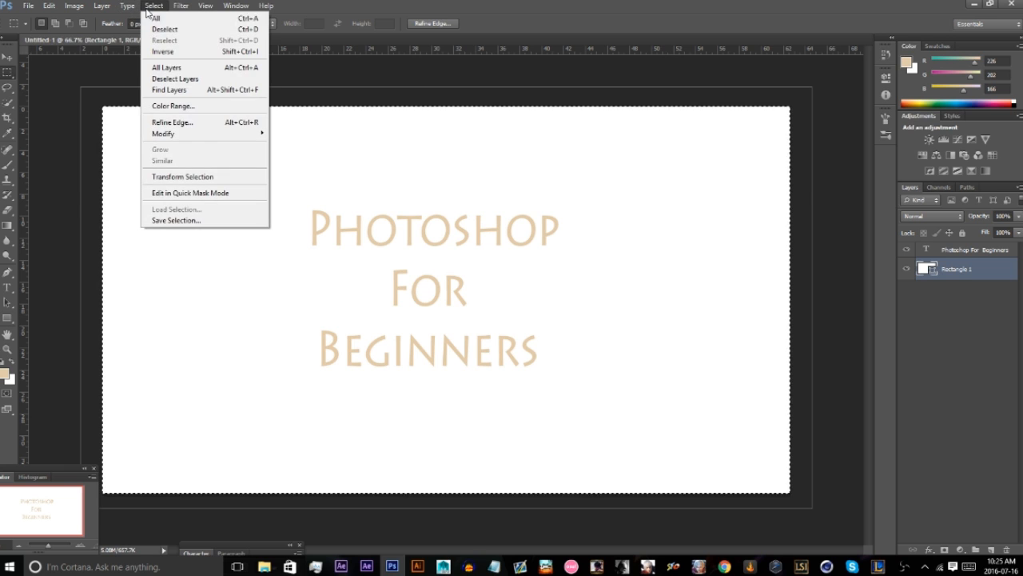
{"action": "left_click", "coordinate": [158, 18]}
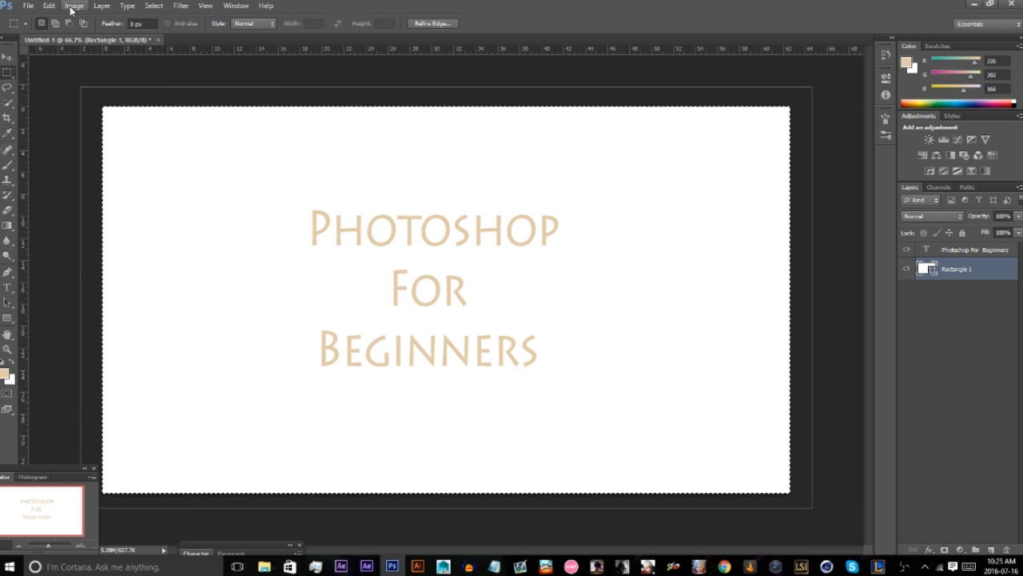
{"action": "left_click", "coordinate": [31, 6]}
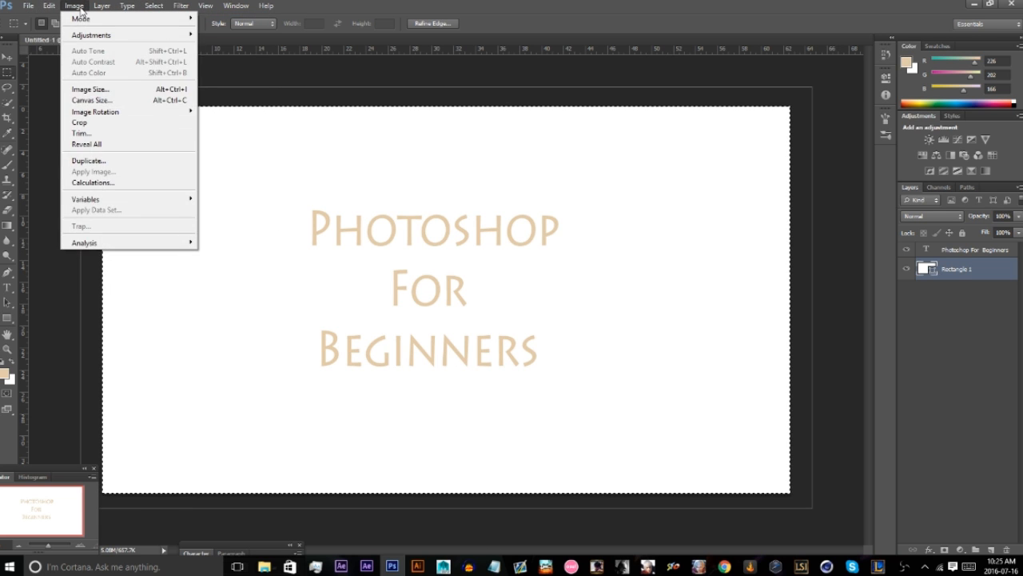
{"action": "mouse_move", "coordinate": [48, 6]}
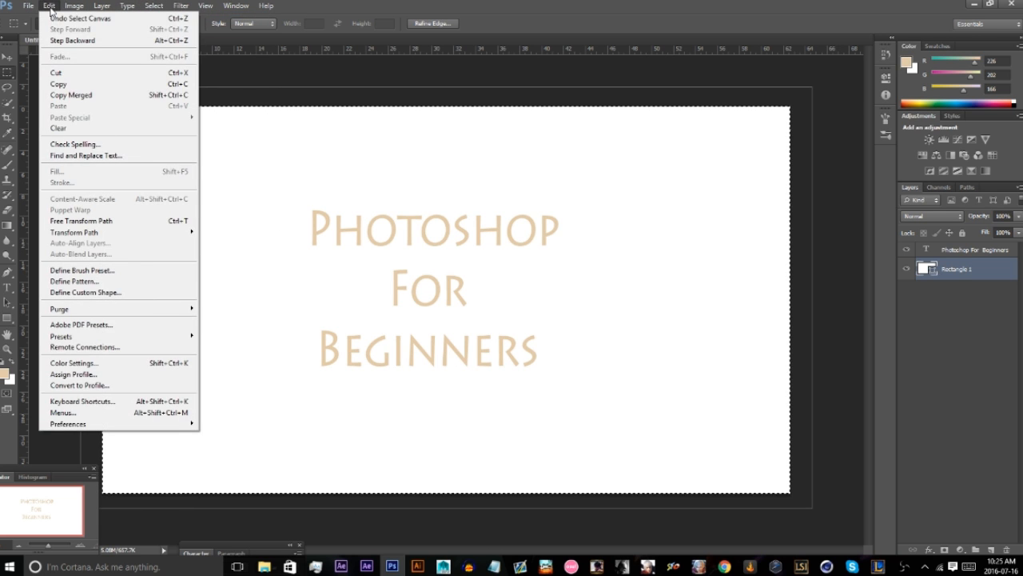
{"action": "left_click", "coordinate": [76, 94]}
{"action": "key", "text": "ctrl+v"}
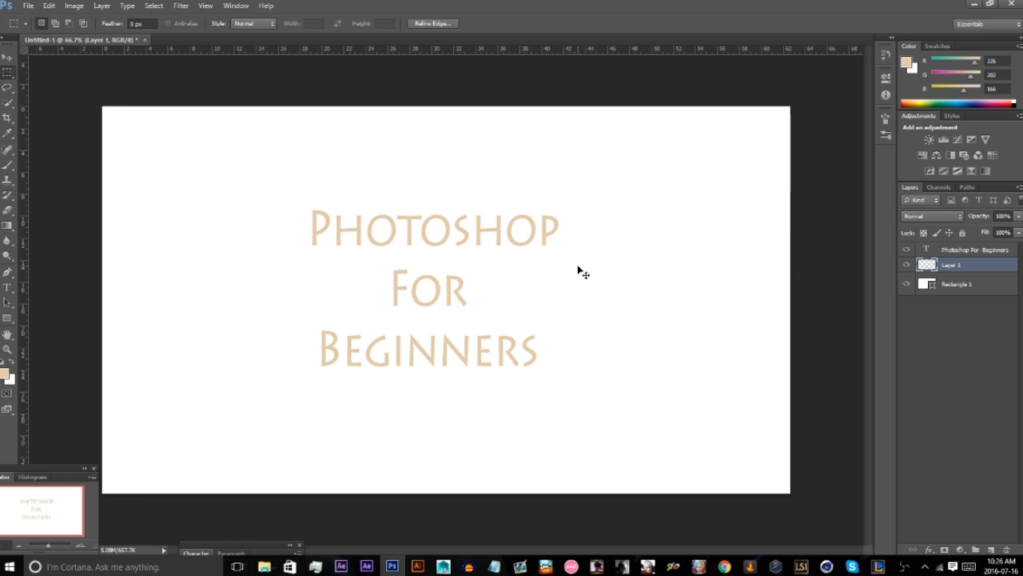
Hide and show the pasted Layer 1, and delete it.
{"action": "left_click", "coordinate": [904, 266]}
{"action": "left_click", "coordinate": [905, 265]}
{"action": "key", "text": "Delete"}
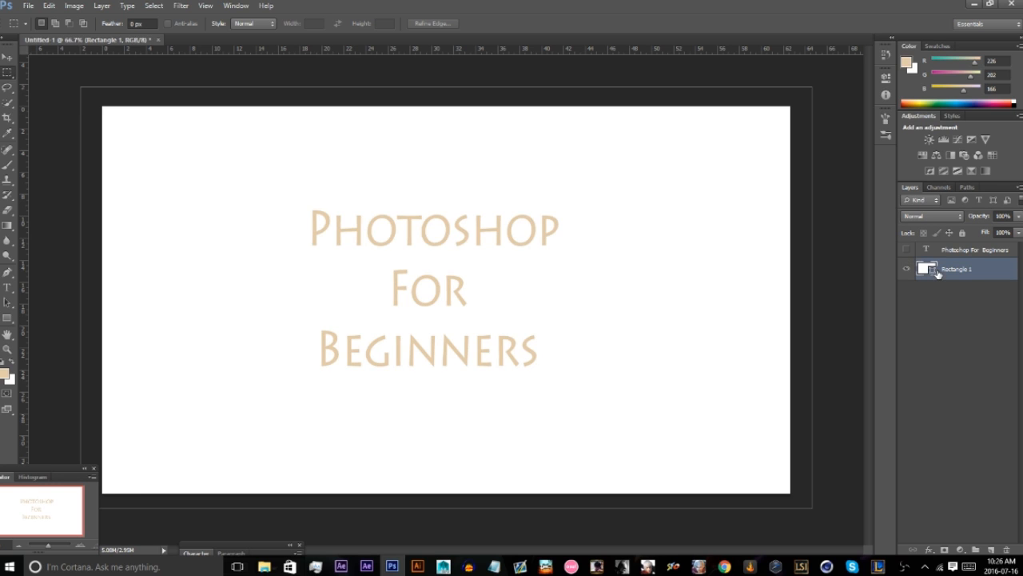
Show the Photoshop For Beginners text layer and draw a rectangular marquee around the upper part of the title.
{"action": "left_click", "coordinate": [906, 250]}
{"action": "left_click_drag", "start_coordinate": [173, 145], "coordinate": [737, 347]}
{"action": "left_click", "coordinate": [4, 58]}
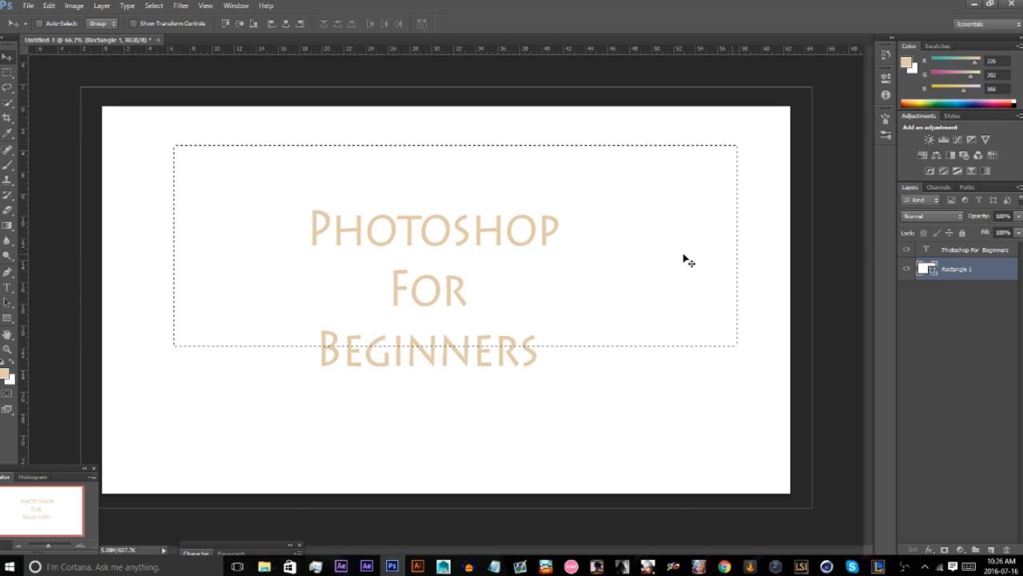
Use the Move tool to shift the Rectangle 1 layer and the text layer in turn, undoing each move.
{"action": "left_click_drag", "start_coordinate": [411, 248], "coordinate": [377, 257]}
{"action": "key", "text": "ctrl+z"}
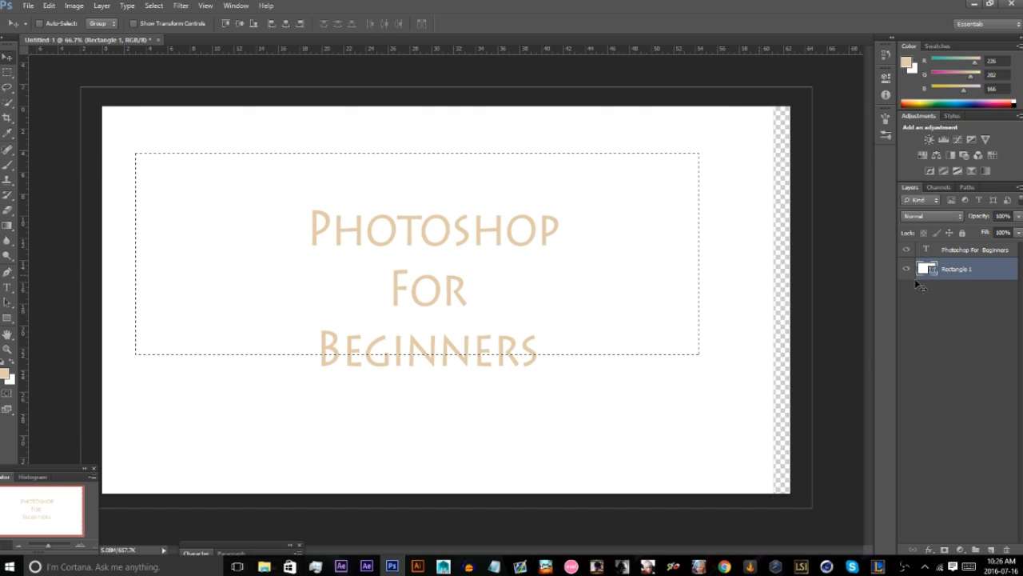
{"action": "left_click", "coordinate": [936, 248]}
{"action": "left_click_drag", "start_coordinate": [439, 298], "coordinate": [523, 307]}
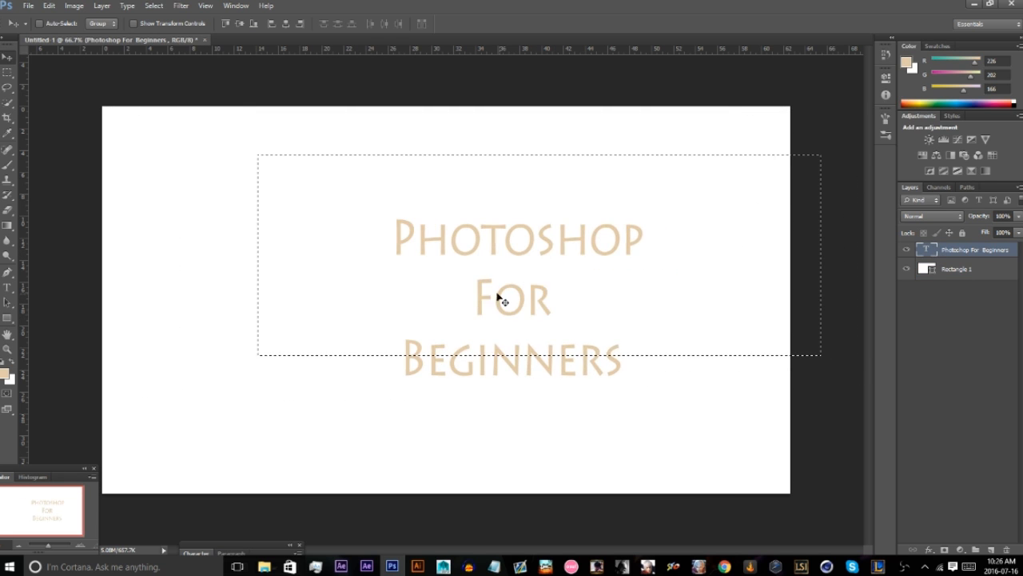
{"action": "key", "text": "ctrl+z"}
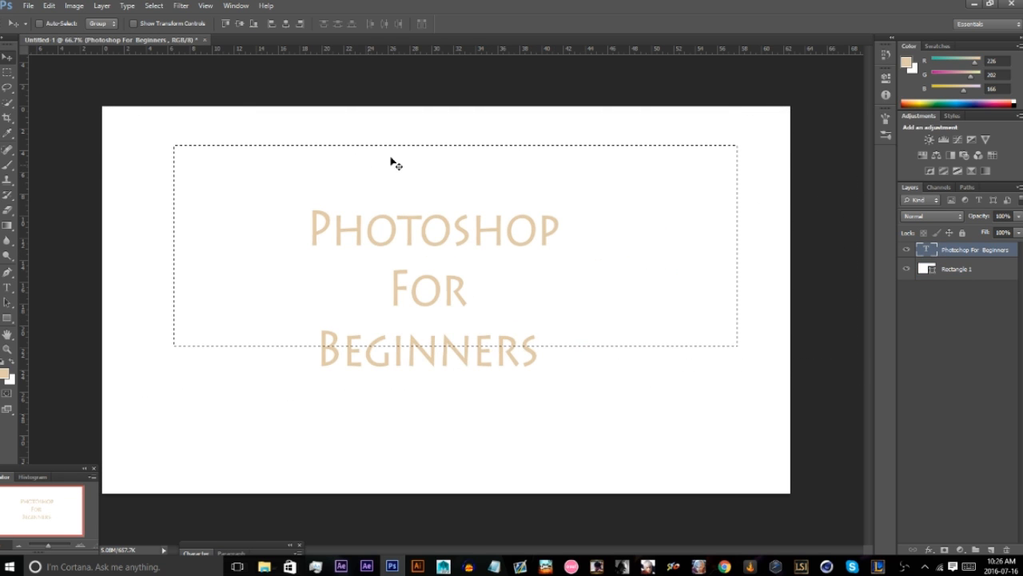
With the Rectangular Marquee tool active, deselect the marquee around the title.
{"action": "left_click", "coordinate": [7, 72]}
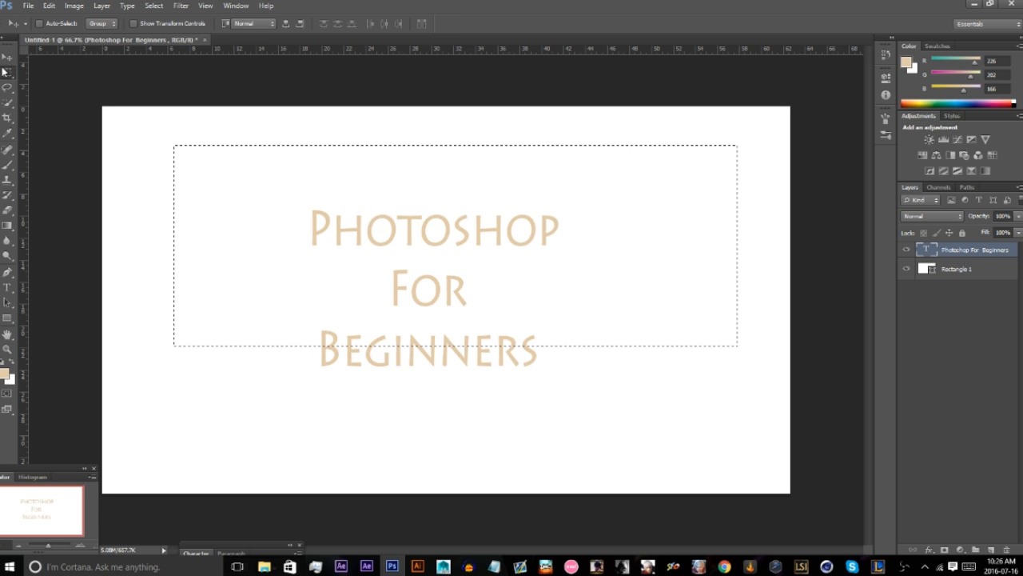
{"action": "right_click", "coordinate": [201, 158]}
{"action": "left_click", "coordinate": [218, 164]}
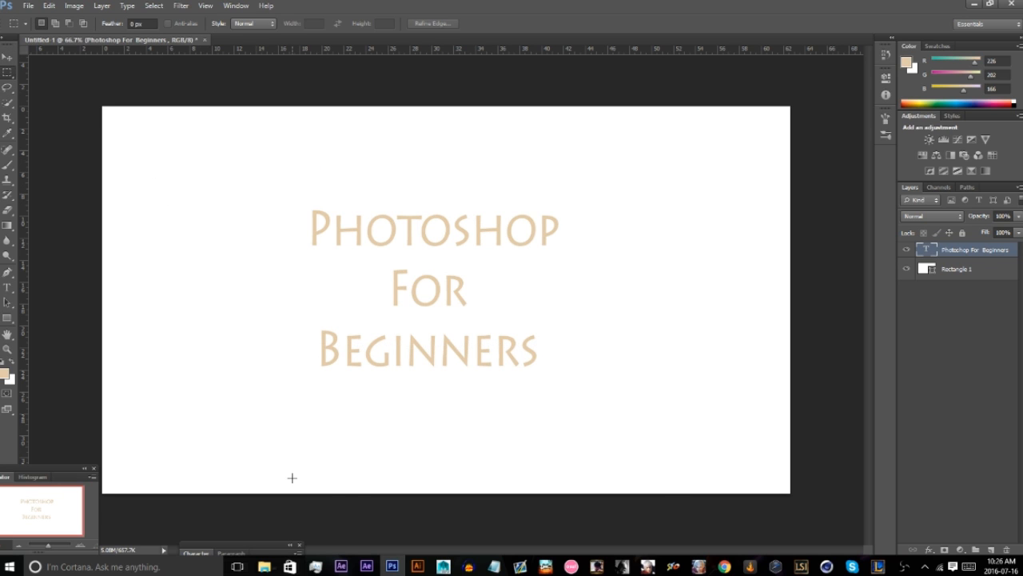
Draw a freehand Lasso selection around the title and try to delete its contents on the text layer.
{"action": "left_click", "coordinate": [14, 87]}
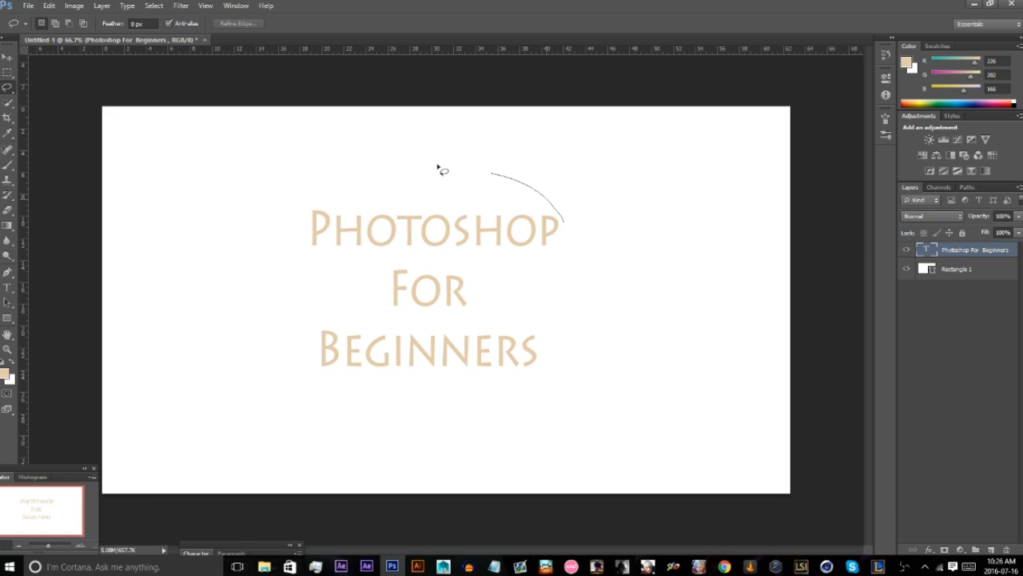
{"action": "mouse_move", "coordinate": [438, 168]}
{"action": "left_mouse_down"}
{"action": "mouse_move", "coordinate": [354, 177]}
{"action": "mouse_move", "coordinate": [317, 225]}
{"action": "left_mouse_up"}
{"action": "mouse_move", "coordinate": [297, 362]}
{"action": "left_mouse_down"}
{"action": "mouse_move", "coordinate": [460, 443]}
{"action": "mouse_move", "coordinate": [590, 386]}
{"action": "mouse_move", "coordinate": [586, 241]}
{"action": "mouse_move", "coordinate": [558, 228]}
{"action": "left_mouse_up"}
{"action": "right_click", "coordinate": [516, 236]}
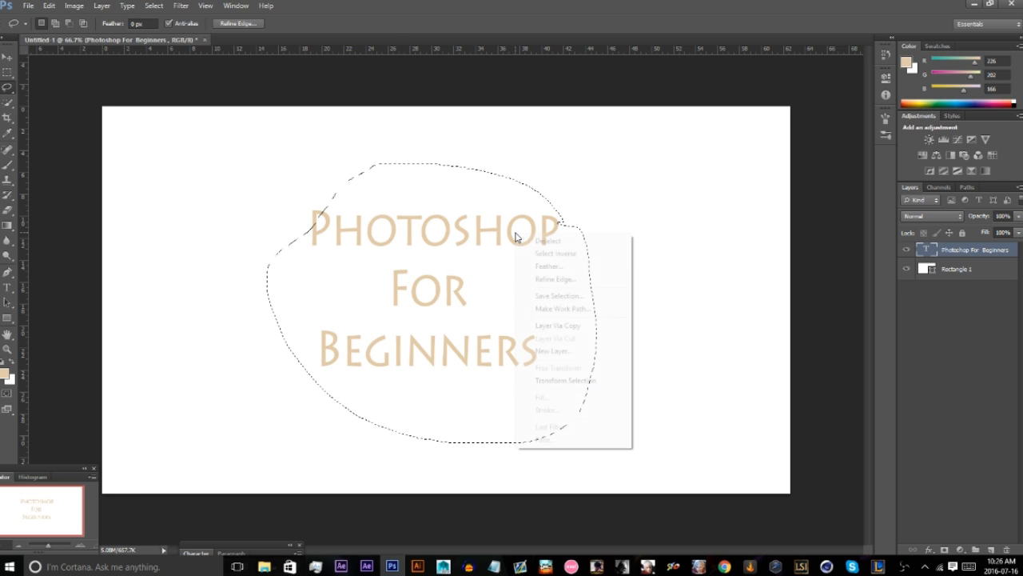
{"action": "left_click", "coordinate": [483, 275]}
{"action": "key", "text": "Delete"}
{"action": "left_click", "coordinate": [521, 219]}
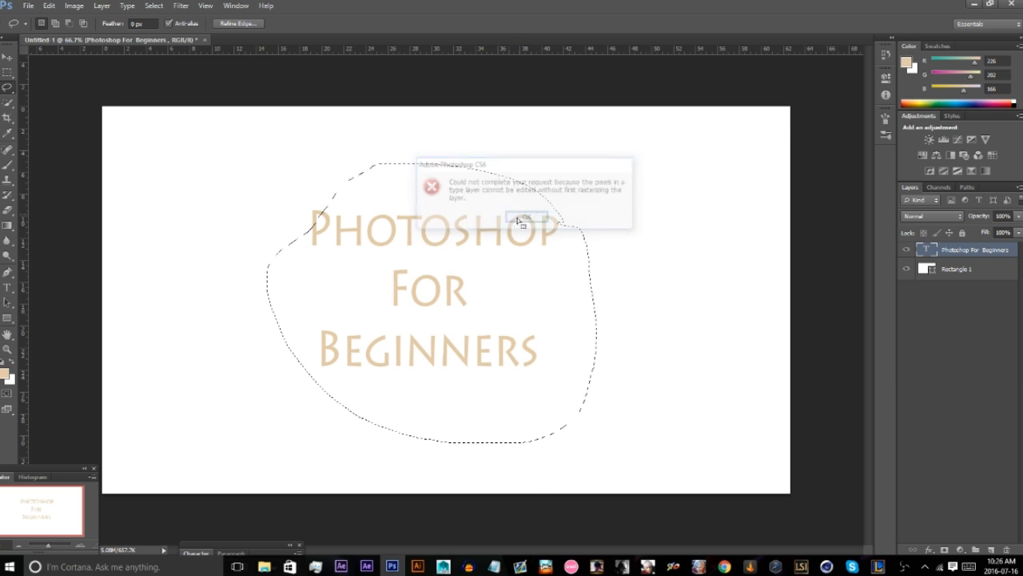
Replace the selection with a larger lasso outline around the title and try deleting the text again.
{"action": "key", "text": "ctrl+d"}
{"action": "mouse_move", "coordinate": [583, 181]}
{"action": "left_mouse_down"}
{"action": "mouse_move", "coordinate": [242, 208]}
{"action": "mouse_move", "coordinate": [393, 448]}
{"action": "mouse_move", "coordinate": [739, 282]}
{"action": "mouse_move", "coordinate": [575, 185]}
{"action": "left_mouse_up"}
{"action": "key", "text": "Delete"}
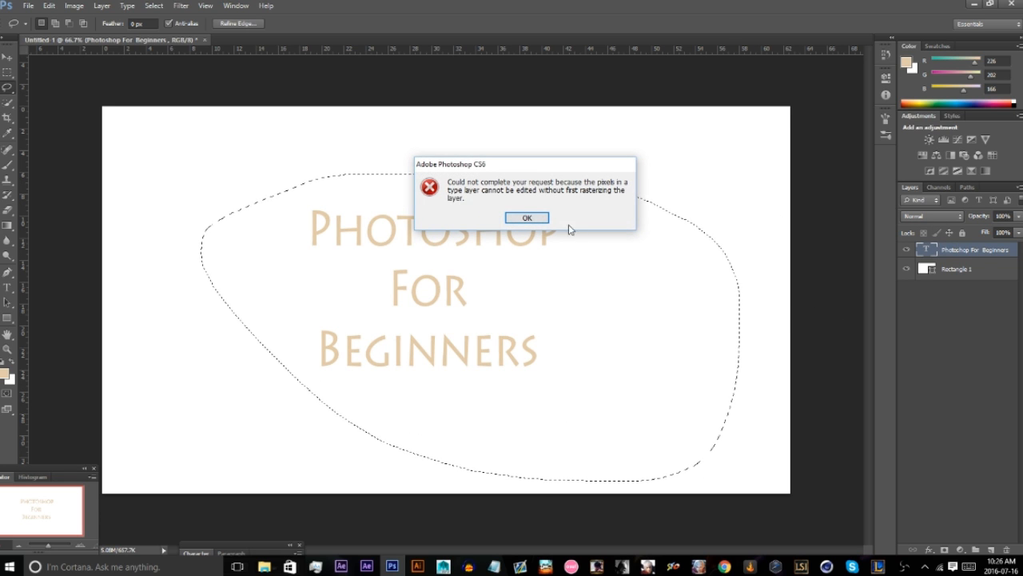
{"action": "left_click", "coordinate": [524, 216]}
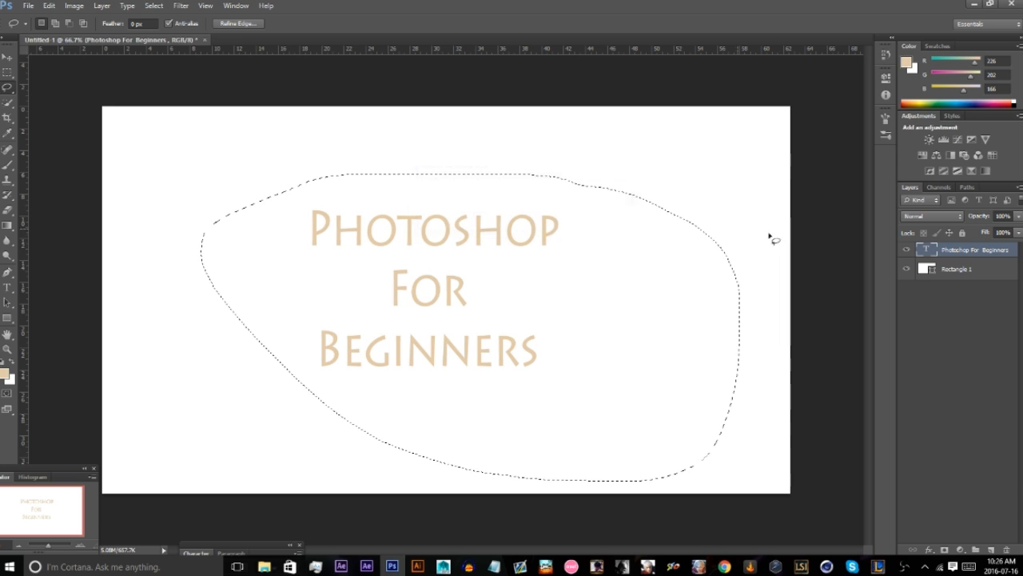
Rasterize the Photoshop For Beginners layer, delete the lassoed text, then undo the deletion and deselect.
{"action": "right_click", "coordinate": [967, 254]}
{"action": "left_click", "coordinate": [894, 229]}
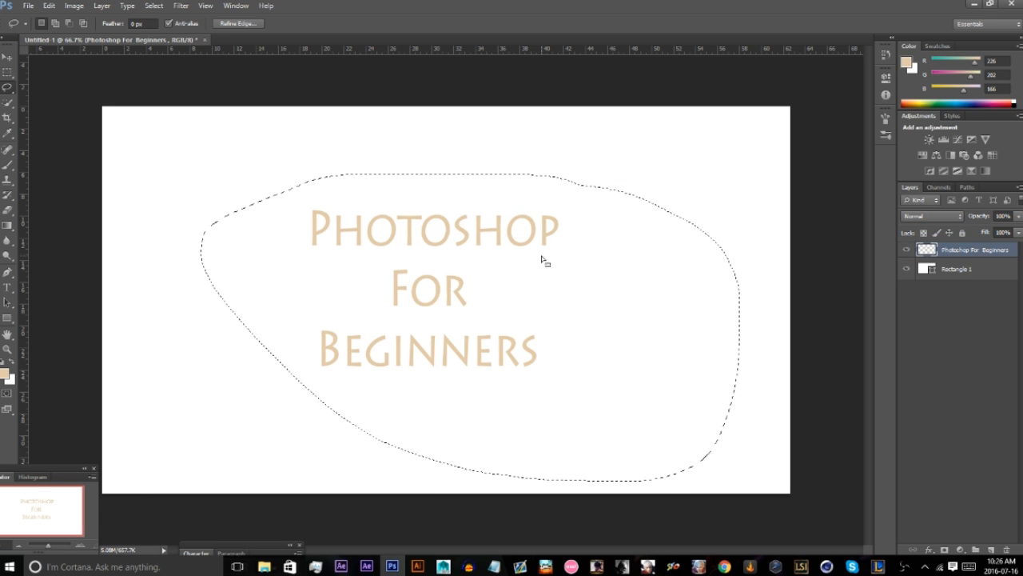
{"action": "key", "text": "Delete"}
{"action": "key", "text": "ctrl+z"}
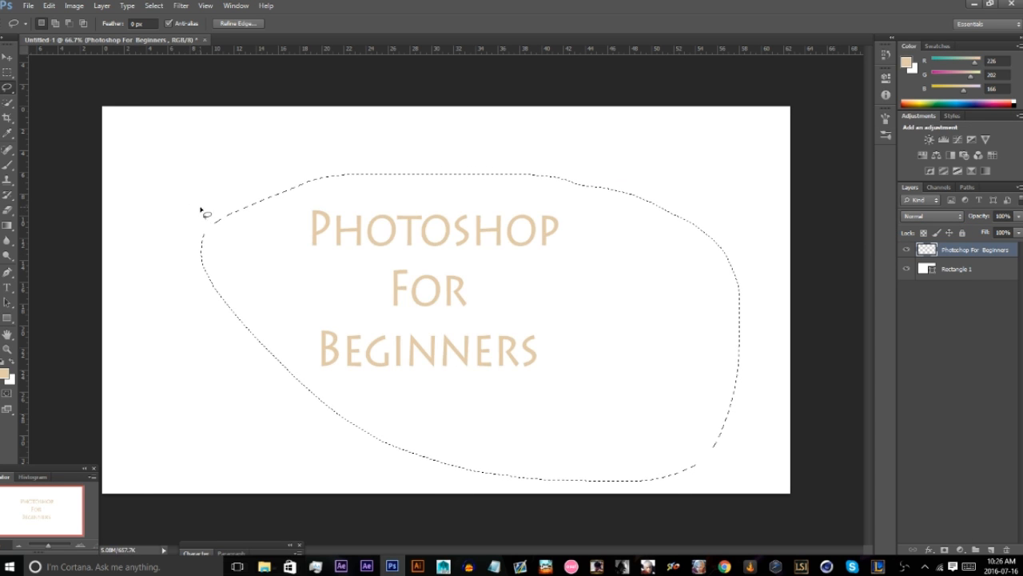
{"action": "right_click", "coordinate": [305, 183]}
{"action": "left_click", "coordinate": [336, 189]}
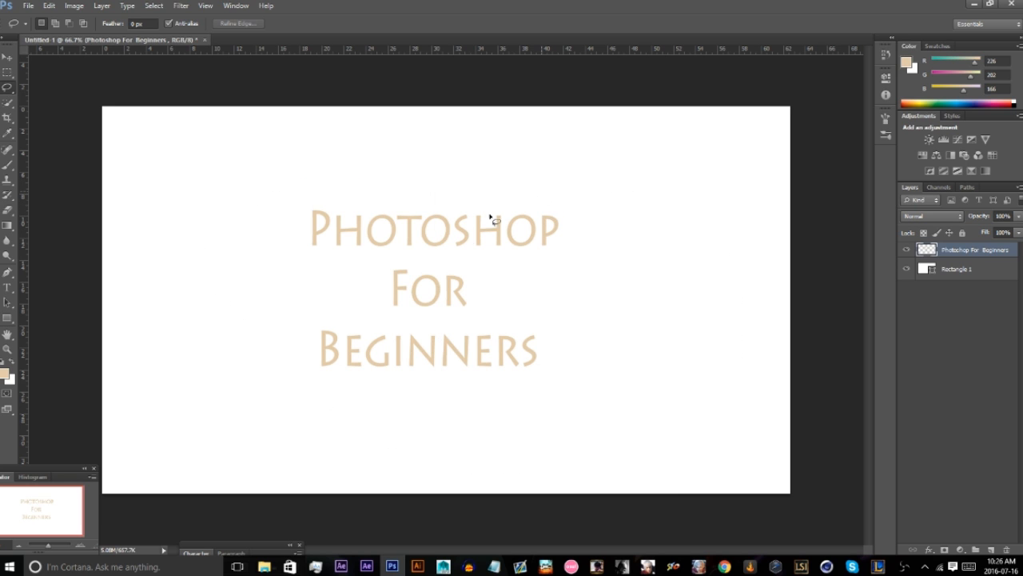
Lasso the right part of the title, delete it, then undo the deletion and deselect.
{"action": "mouse_move", "coordinate": [542, 189]}
{"action": "left_mouse_down"}
{"action": "mouse_move", "coordinate": [605, 256]}
{"action": "mouse_move", "coordinate": [532, 170]}
{"action": "left_mouse_up"}
{"action": "key", "text": "Delete"}
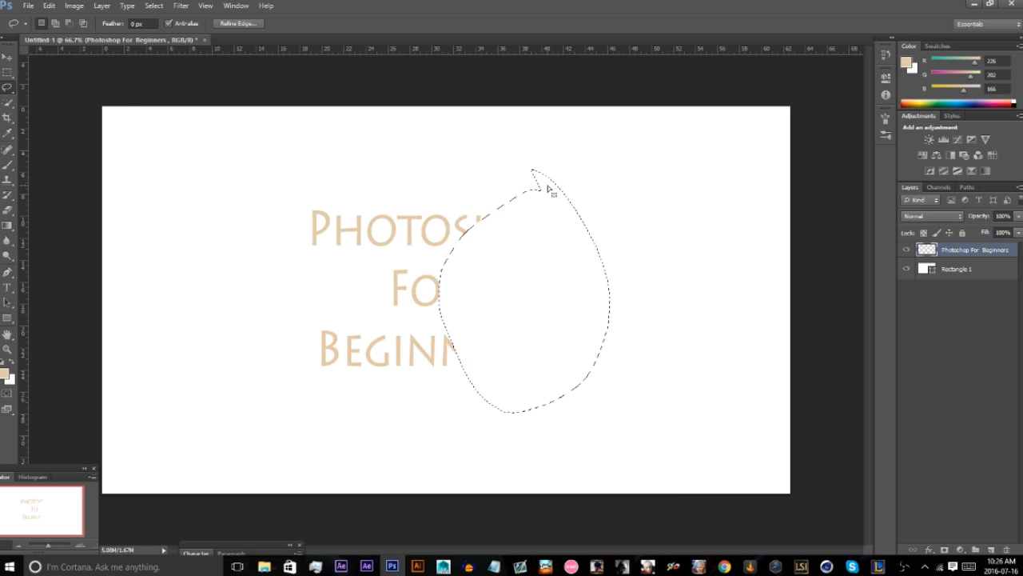
{"action": "key", "text": "ctrl+z"}
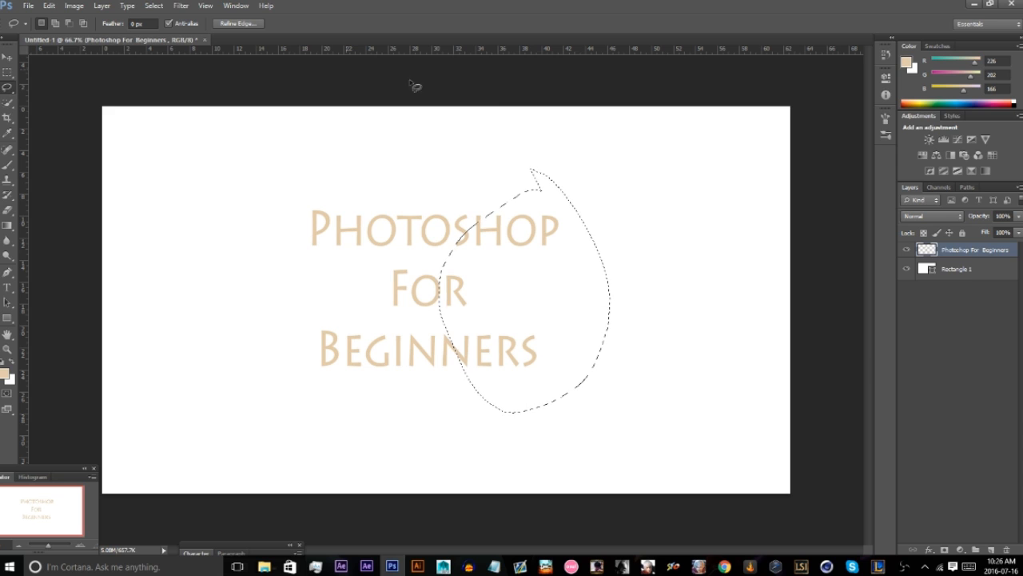
{"action": "right_click", "coordinate": [490, 244]}
{"action": "left_click", "coordinate": [505, 253]}
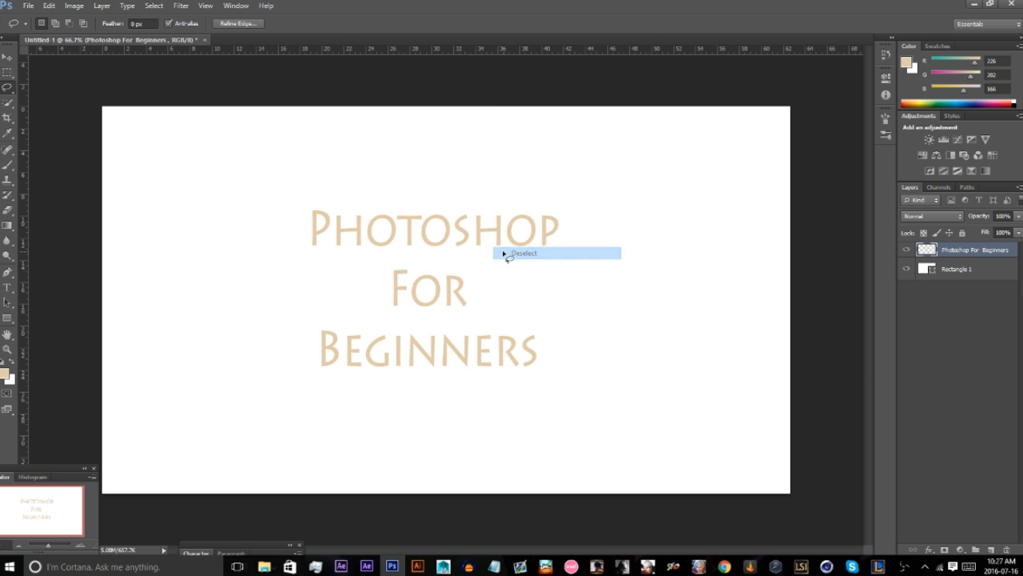
Activate the Quick Selection tool and view the other tool in its group.
{"action": "left_click", "coordinate": [7, 103]}
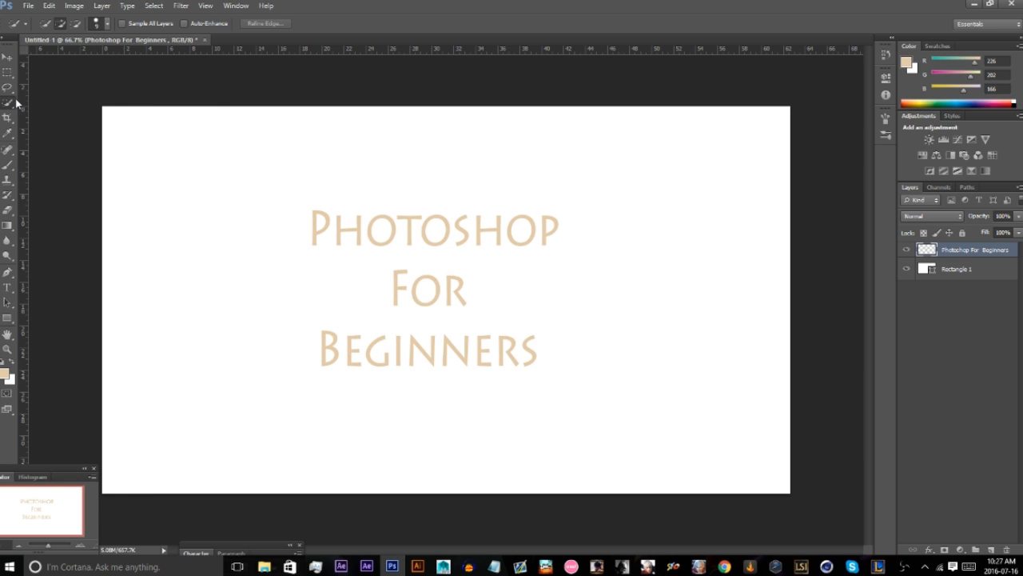
{"action": "right_click", "coordinate": [14, 104]}
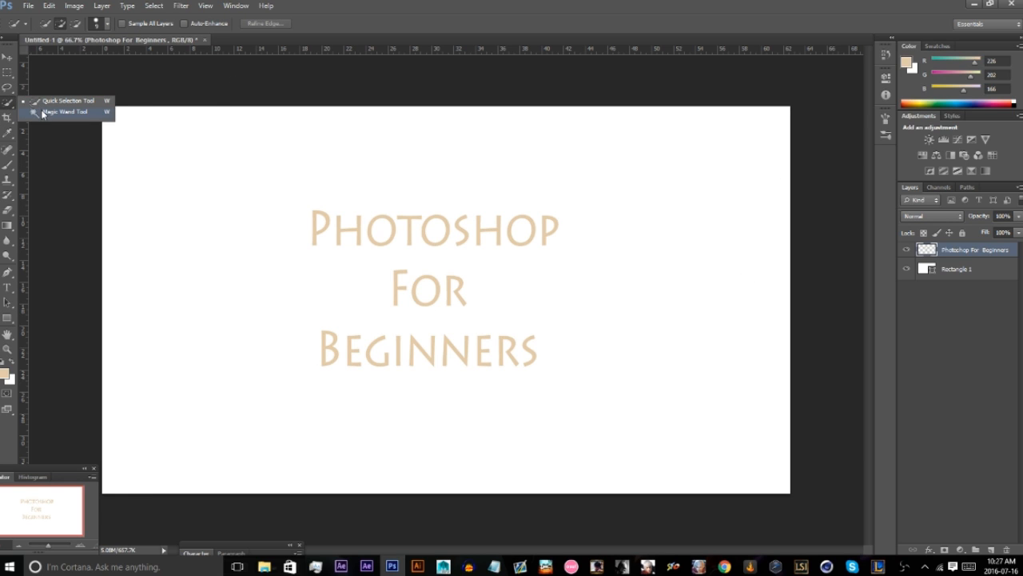
{"action": "left_click", "coordinate": [7, 106]}
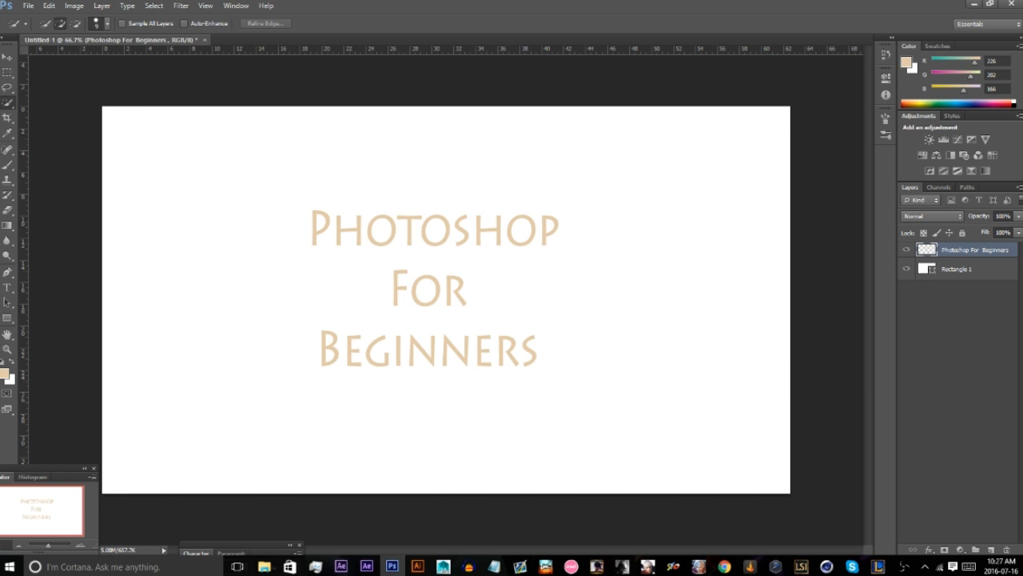
{"action": "left_click", "coordinate": [392, 566]}
{"action": "left_click_drag", "start_coordinate": [375, 452], "coordinate": [792, 289]}
{"action": "key", "text": "Return"}
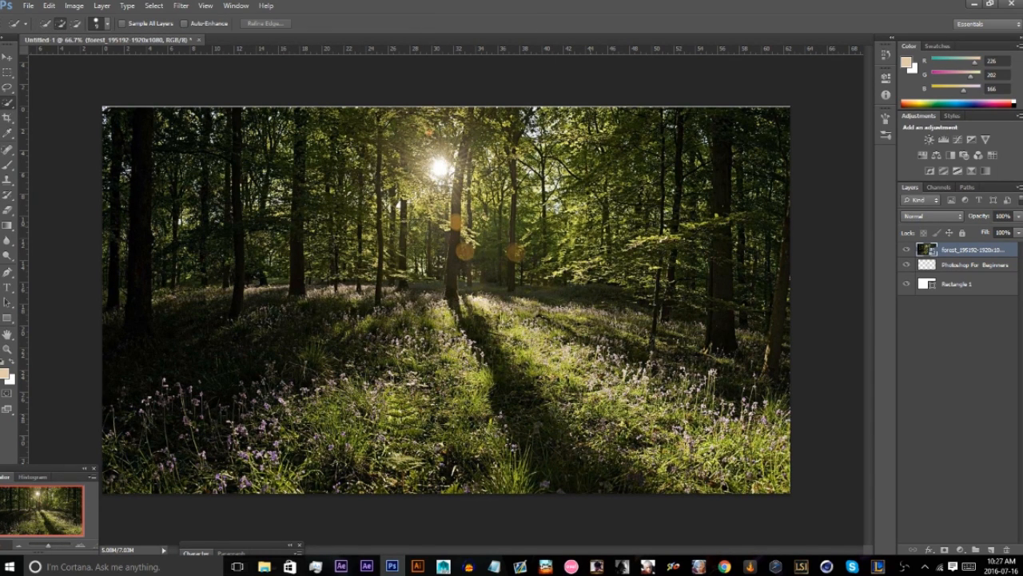
Brush a quick selection over the middle of the forest image and try to delete the selected area.
{"action": "left_click_drag", "start_coordinate": [521, 134], "coordinate": [334, 209]}
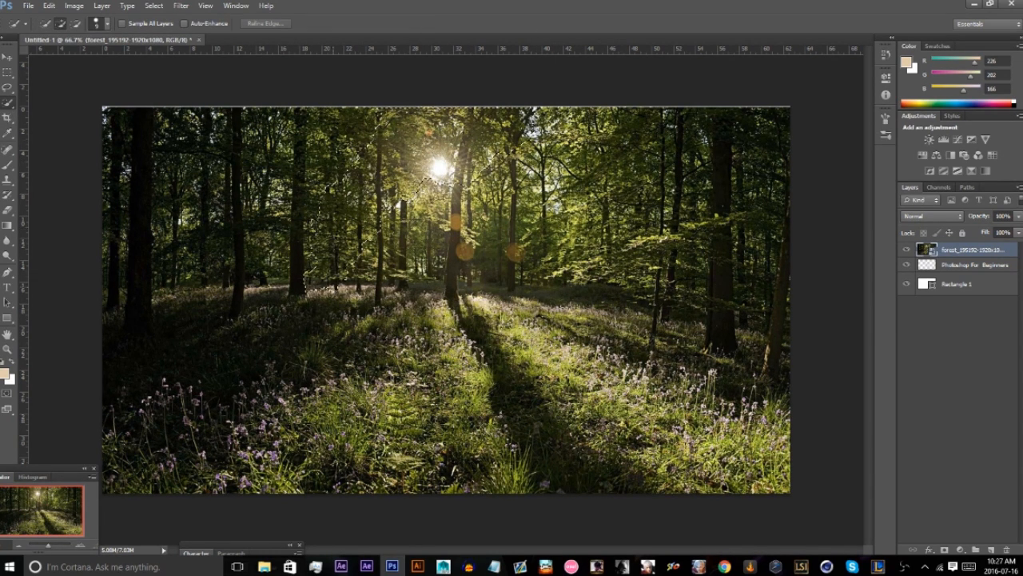
{"action": "left_click_drag", "start_coordinate": [410, 331], "coordinate": [431, 305]}
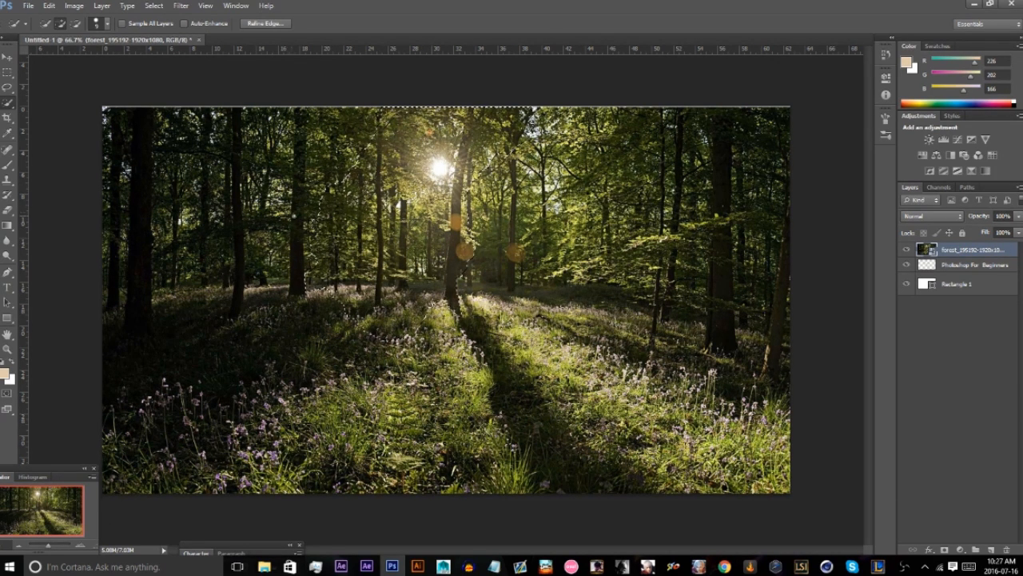
{"action": "key", "text": "Delete"}
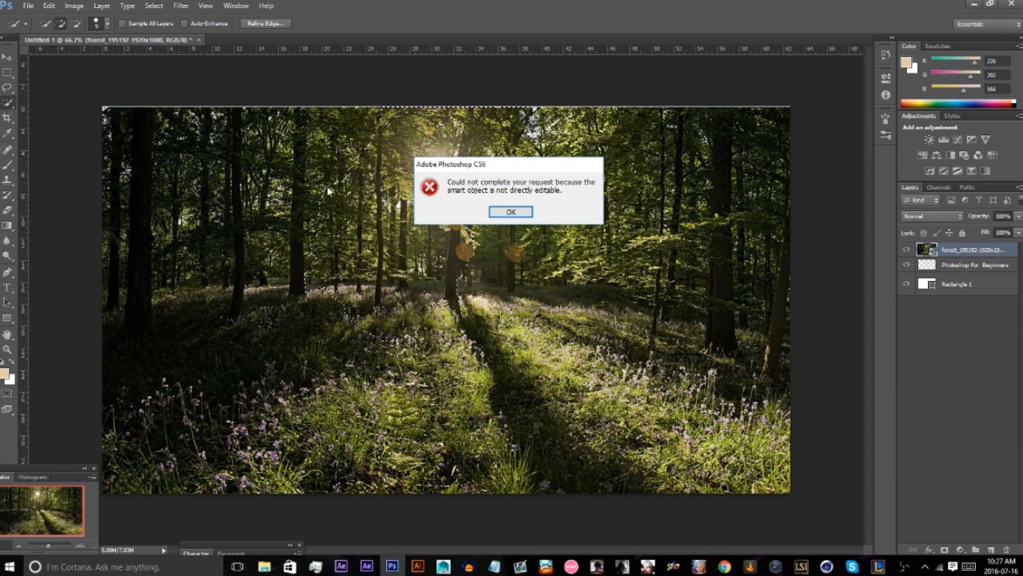
{"action": "left_click", "coordinate": [511, 212]}
Rasterize the forest layer, delete the quick-selected area, then undo the deletion and deselect.
{"action": "right_click", "coordinate": [974, 254]}
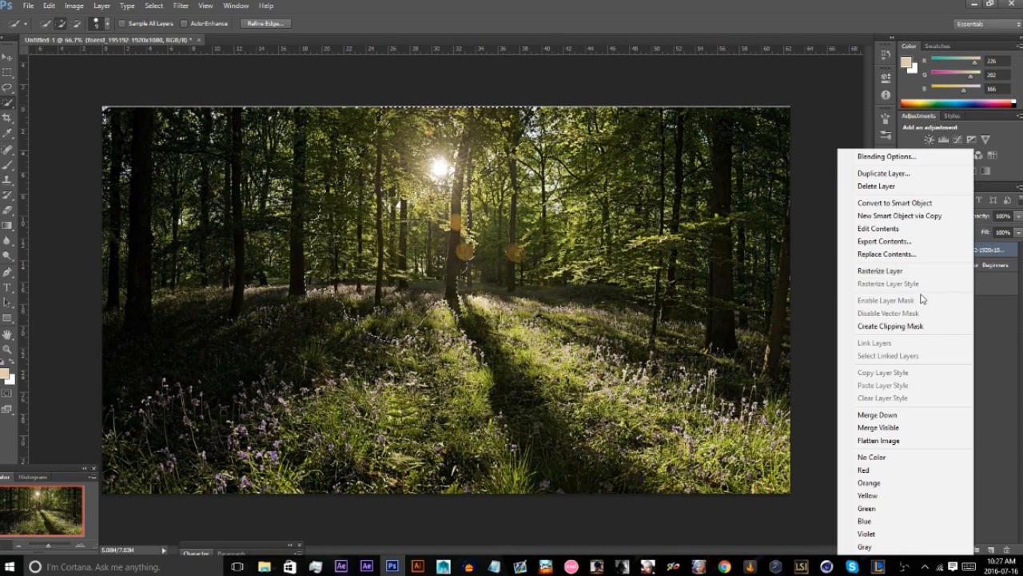
{"action": "left_click", "coordinate": [952, 277]}
{"action": "key", "text": "Delete"}
{"action": "key", "text": "ctrl+z"}
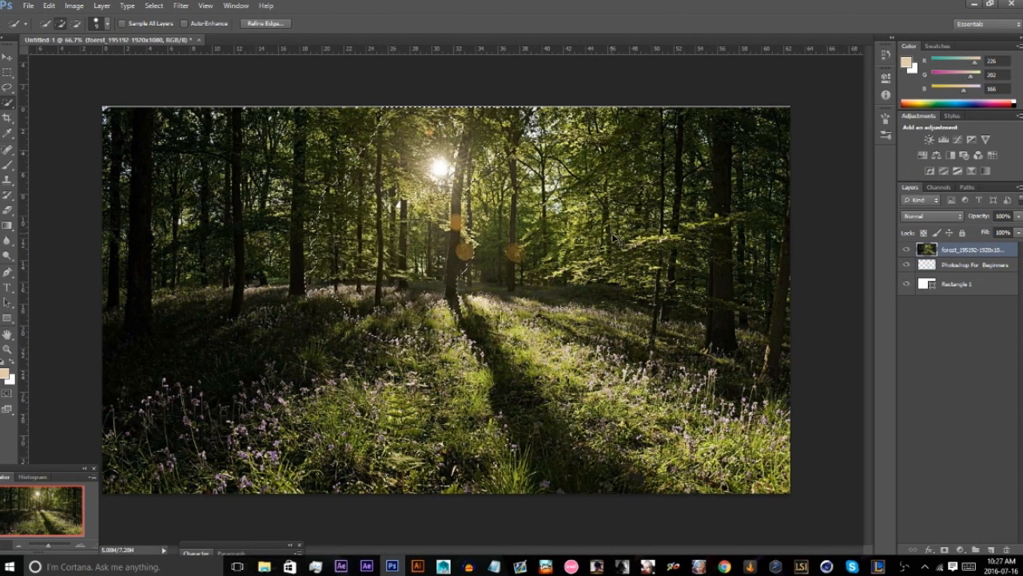
{"action": "right_click", "coordinate": [446, 225]}
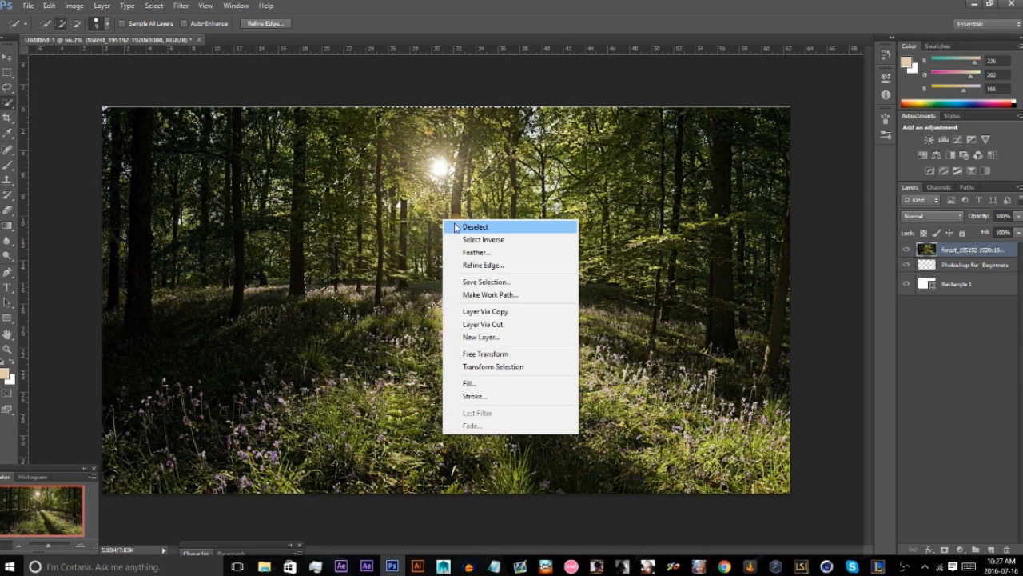
{"action": "left_click", "coordinate": [449, 227]}
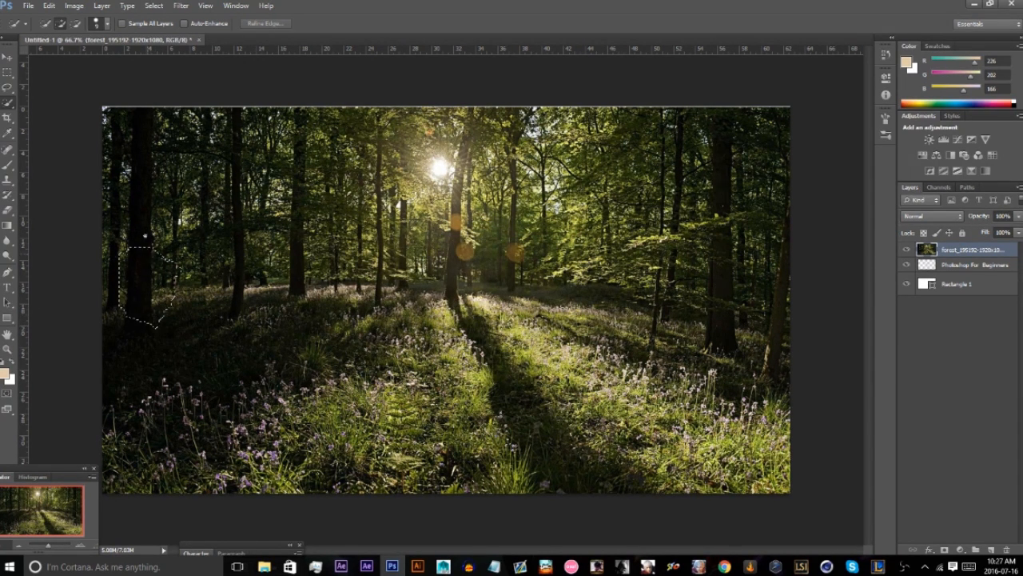
Quick-select the dark trees at the forest image's left edge, delete them, then undo the deletion and deselect.
{"action": "left_click_drag", "start_coordinate": [144, 235], "coordinate": [135, 134]}
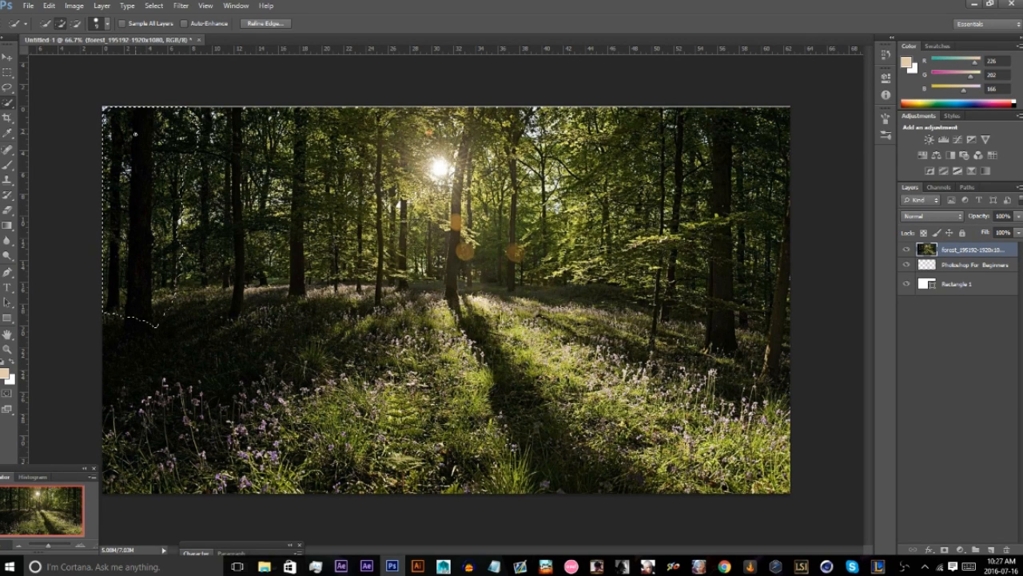
{"action": "key", "text": "Delete"}
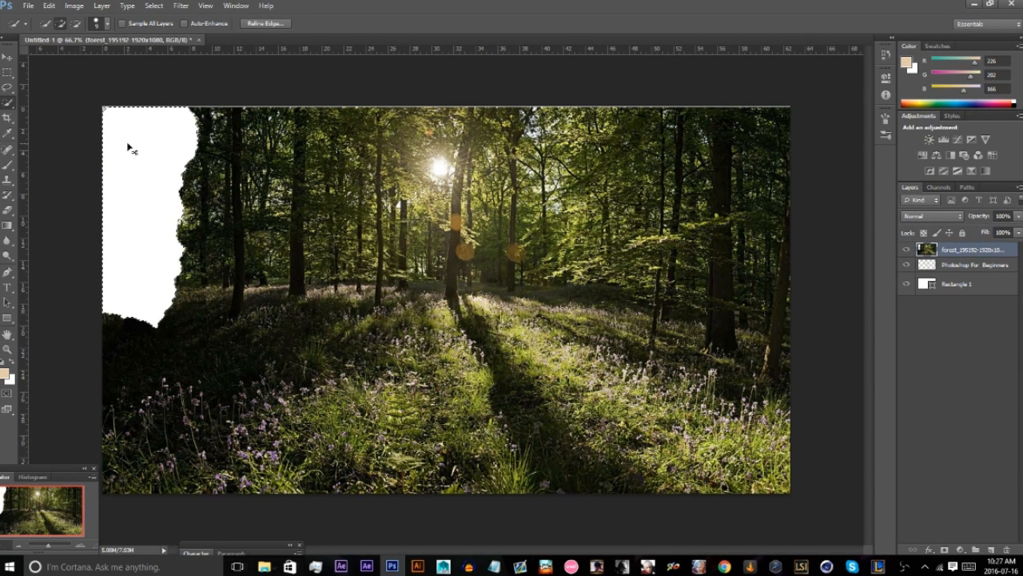
{"action": "key", "text": "ctrl+z"}
{"action": "key", "text": "ctrl+d"}
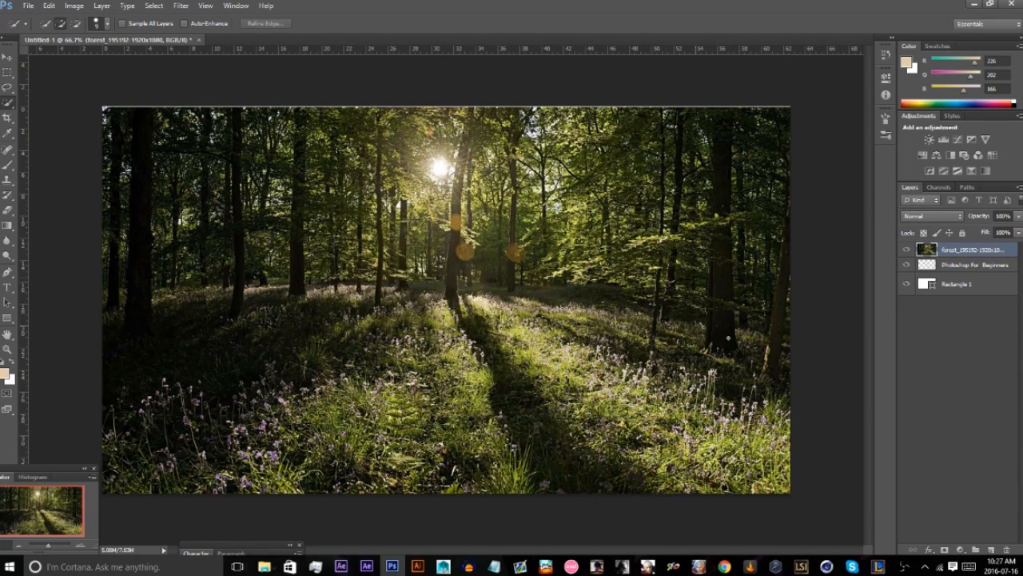
Switch to the desktop and browse the Portfolio folder through to the Speedarts folder inside 2016.
{"action": "left_click", "coordinate": [1021, 568]}
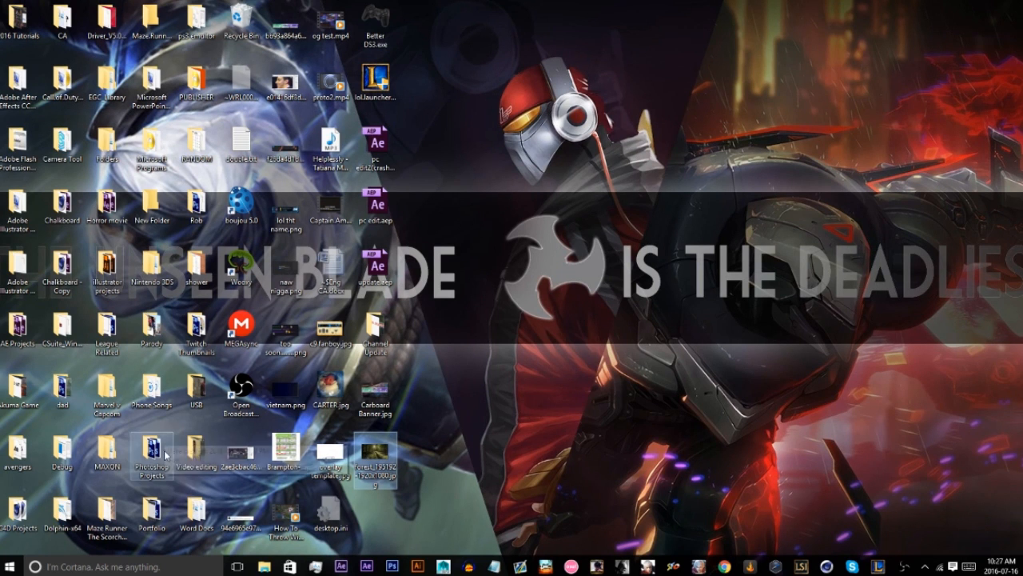
{"action": "double_click", "coordinate": [152, 516]}
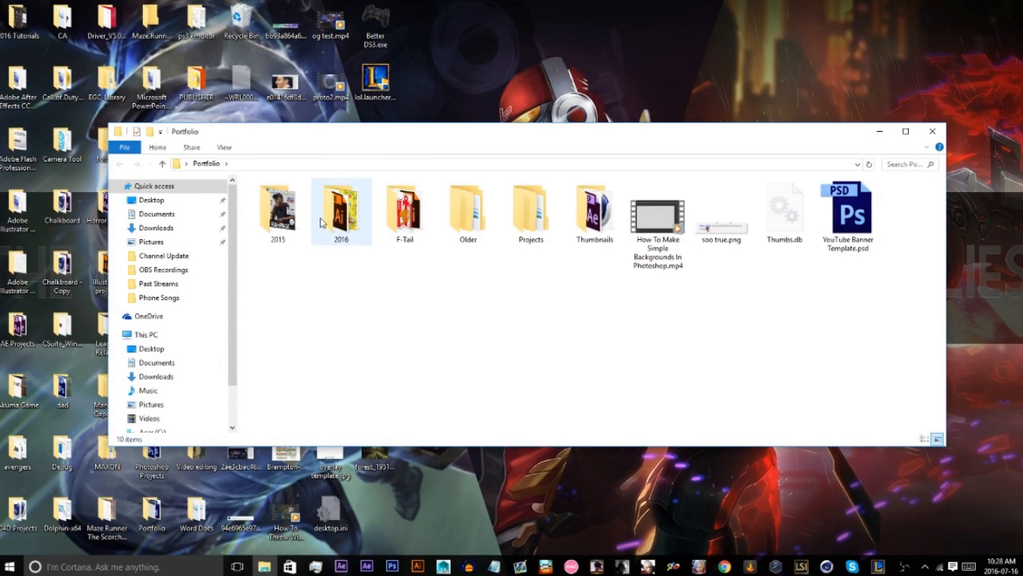
{"action": "left_click", "coordinate": [427, 222]}
{"action": "double_click", "coordinate": [427, 222]}
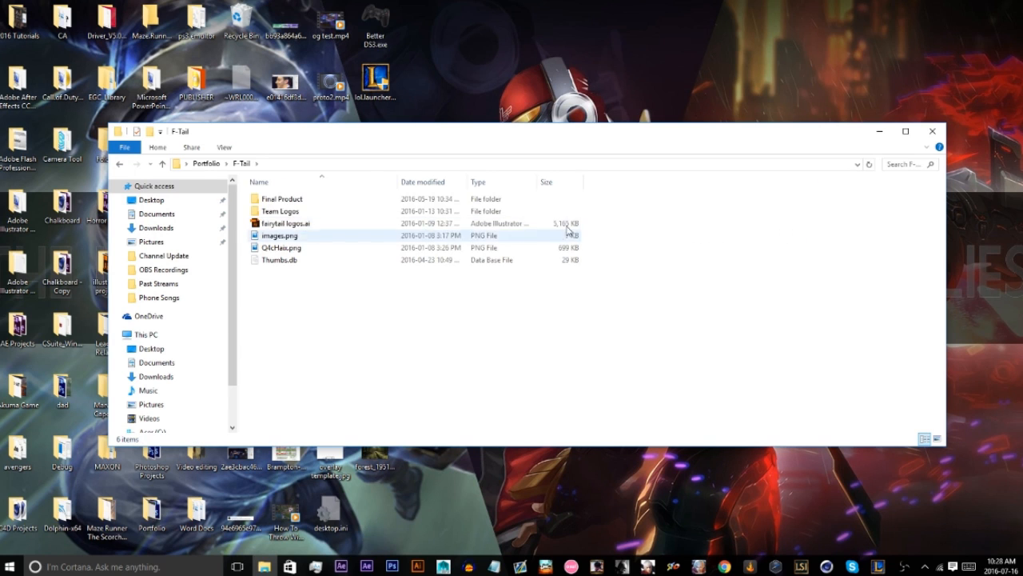
{"action": "left_click", "coordinate": [119, 163]}
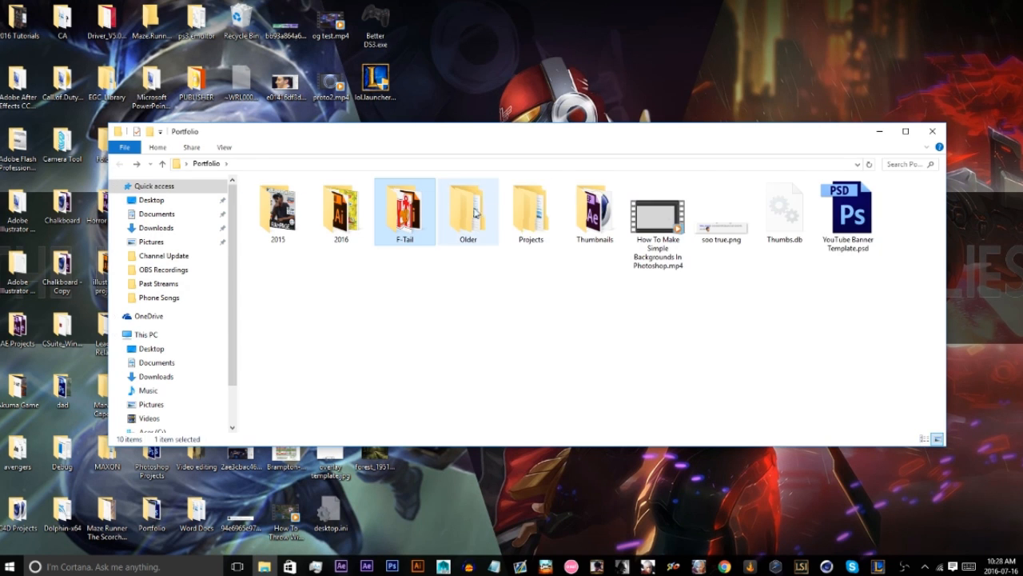
{"action": "double_click", "coordinate": [531, 212]}
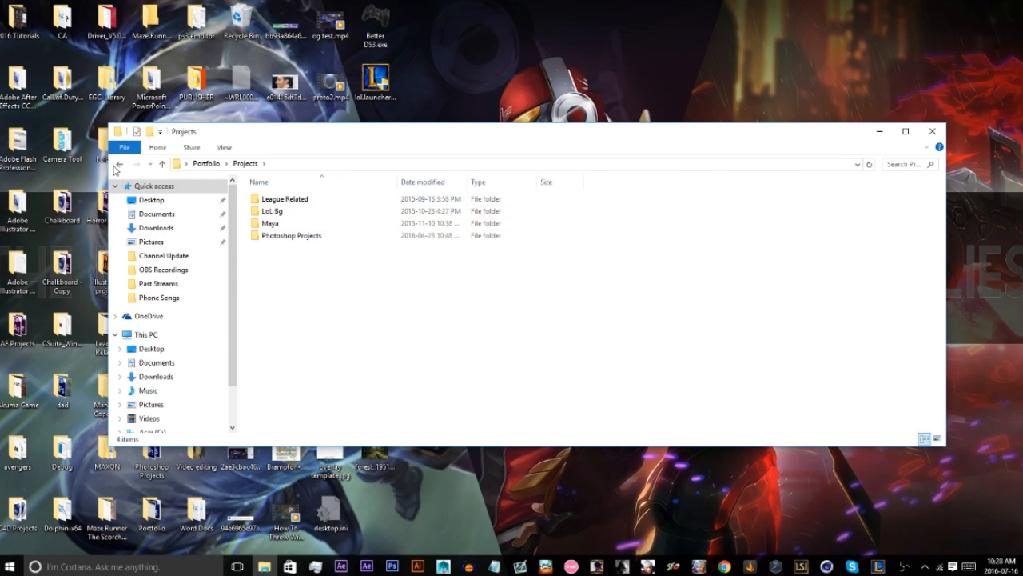
{"action": "left_click", "coordinate": [119, 163]}
{"action": "double_click", "coordinate": [366, 212]}
{"action": "double_click", "coordinate": [366, 213]}
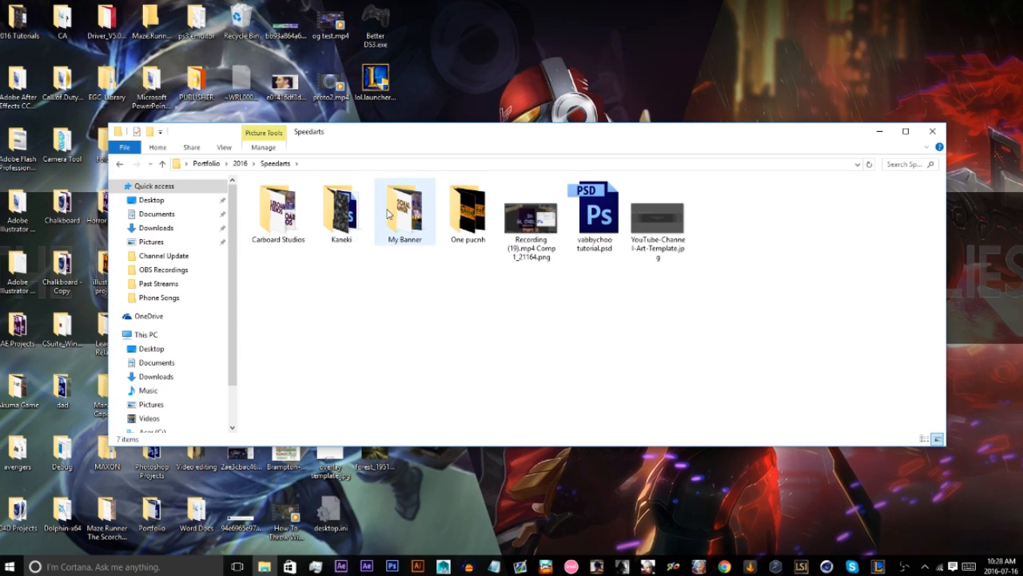
Place the Tokyo Ghoul Kaneki Ken wallpaper from the Kaneki folder into the Photoshop document as a new layer.
{"action": "left_click", "coordinate": [278, 209]}
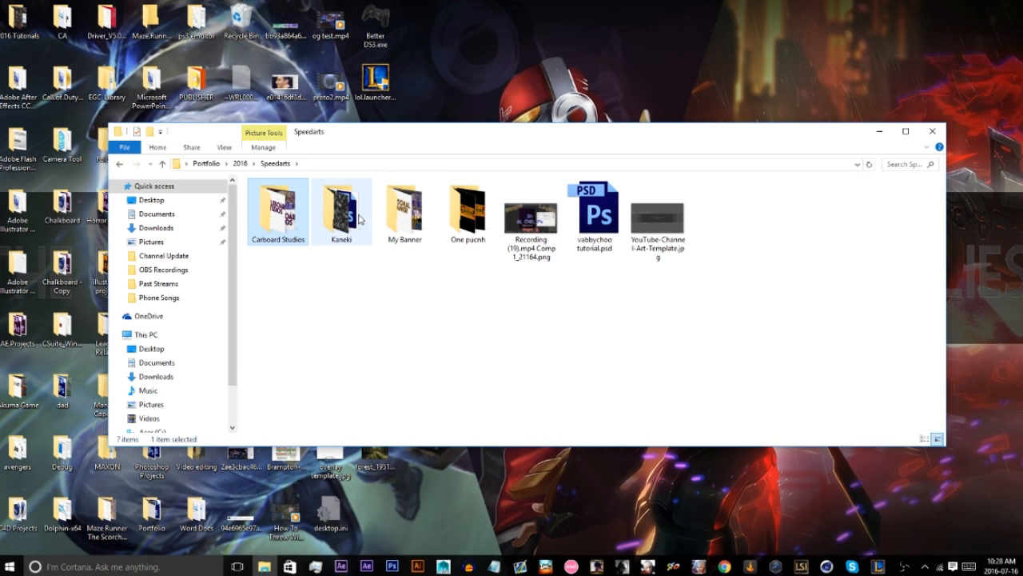
{"action": "double_click", "coordinate": [360, 215]}
{"action": "left_click_drag", "start_coordinate": [467, 222], "coordinate": [441, 350]}
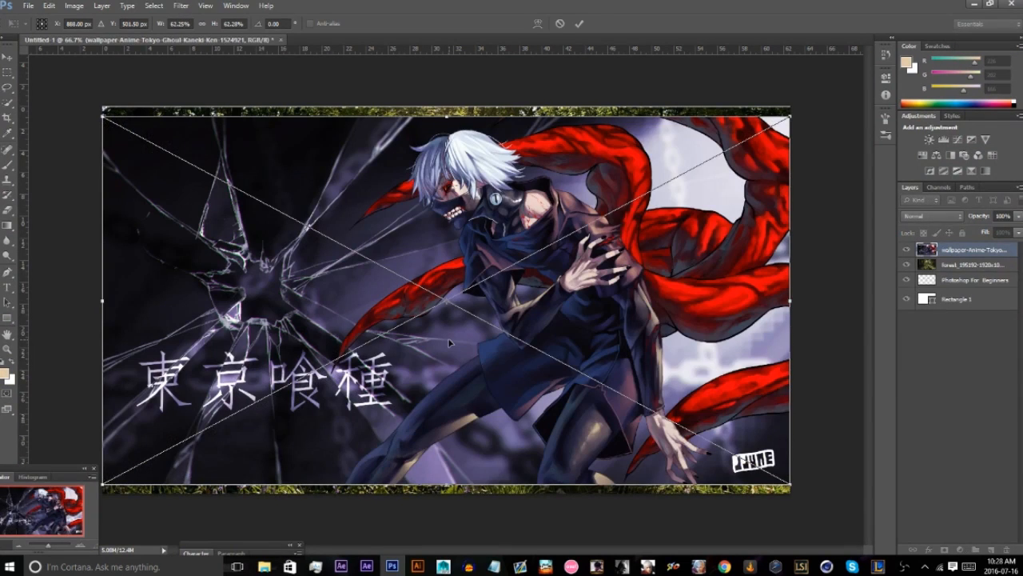
{"action": "key", "text": "Return"}
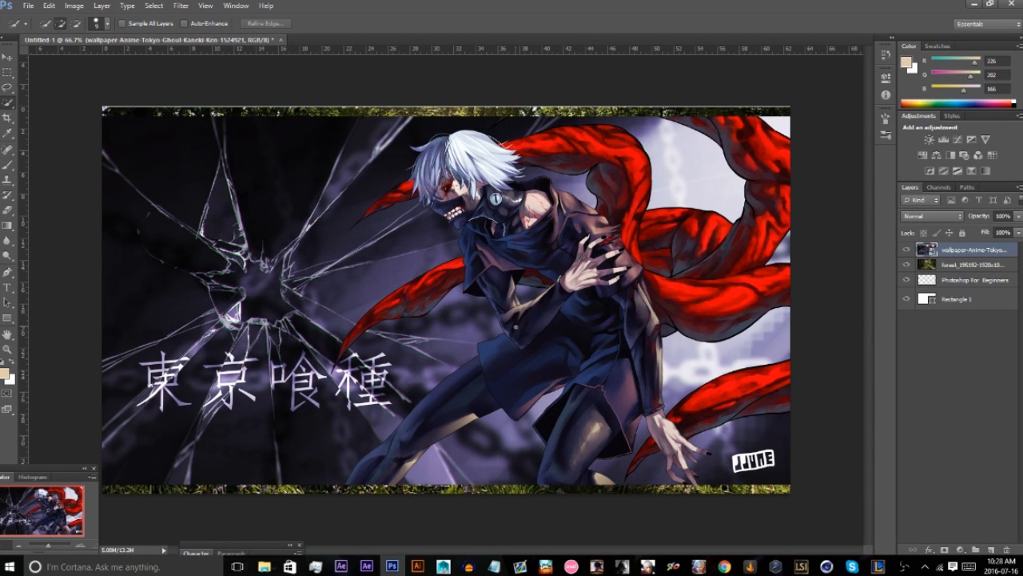
Quick-select the dark background below the lower-left red tentacle, rasterize the wallpaper layer and delete the selected area.
{"action": "mouse_move", "coordinate": [491, 337]}
{"action": "left_mouse_down"}
{"action": "mouse_move", "coordinate": [447, 356]}
{"action": "mouse_move", "coordinate": [415, 402]}
{"action": "left_mouse_up"}
{"action": "right_click", "coordinate": [996, 249]}
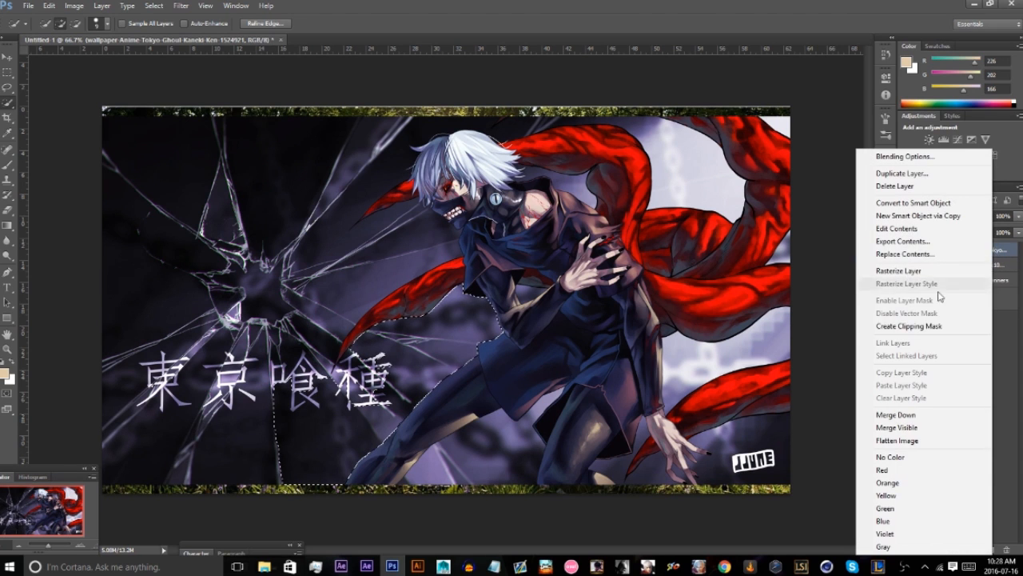
{"action": "left_click", "coordinate": [899, 271]}
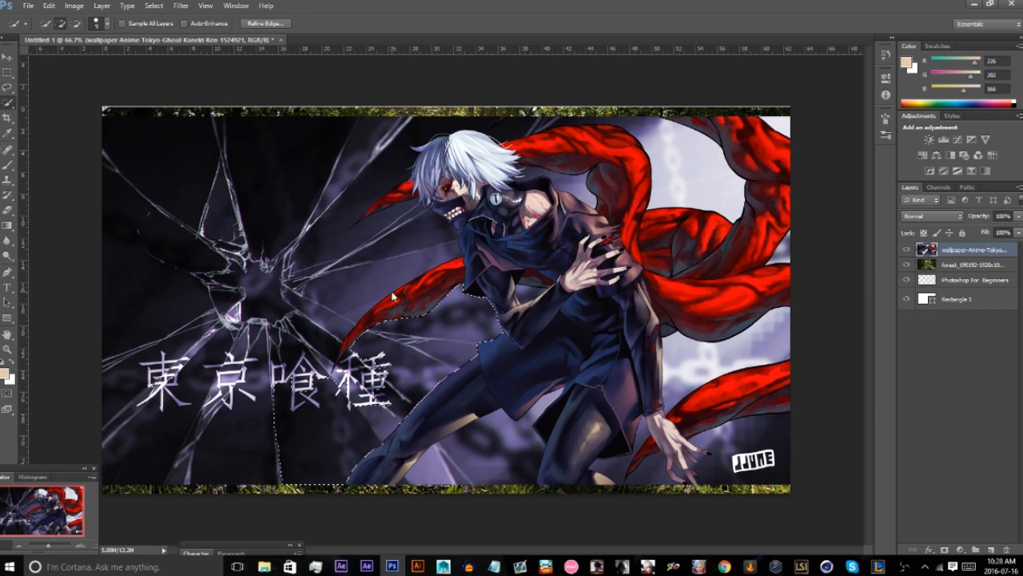
{"action": "key", "text": "Delete"}
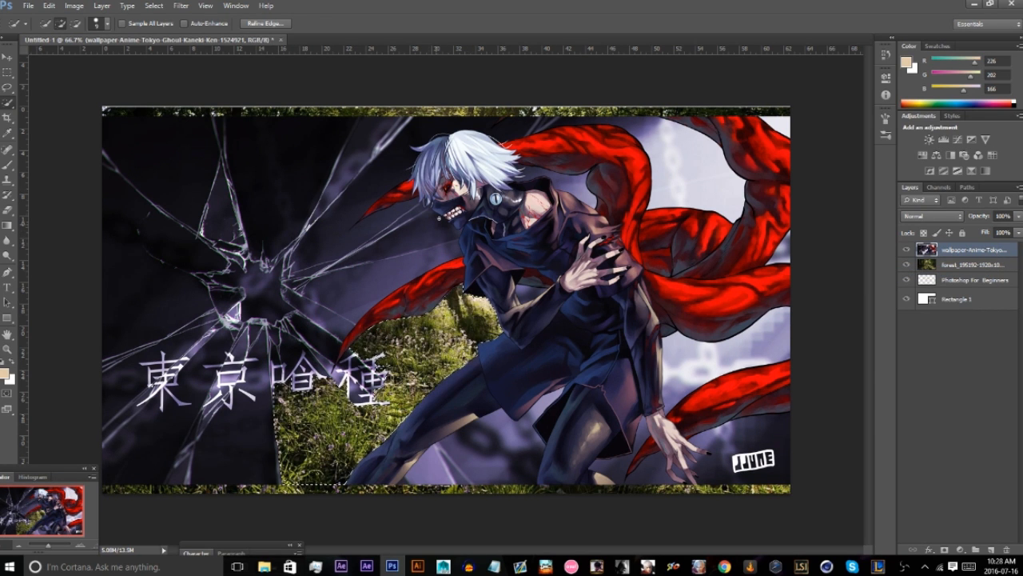
Quick-select and delete the background below the character's face and between the legs, then deselect.
{"action": "mouse_move", "coordinate": [444, 236]}
{"action": "left_mouse_down"}
{"action": "mouse_move", "coordinate": [411, 270]}
{"action": "mouse_move", "coordinate": [343, 299]}
{"action": "left_mouse_up"}
{"action": "key", "text": "Delete"}
{"action": "left_click_drag", "start_coordinate": [496, 426], "coordinate": [552, 395]}
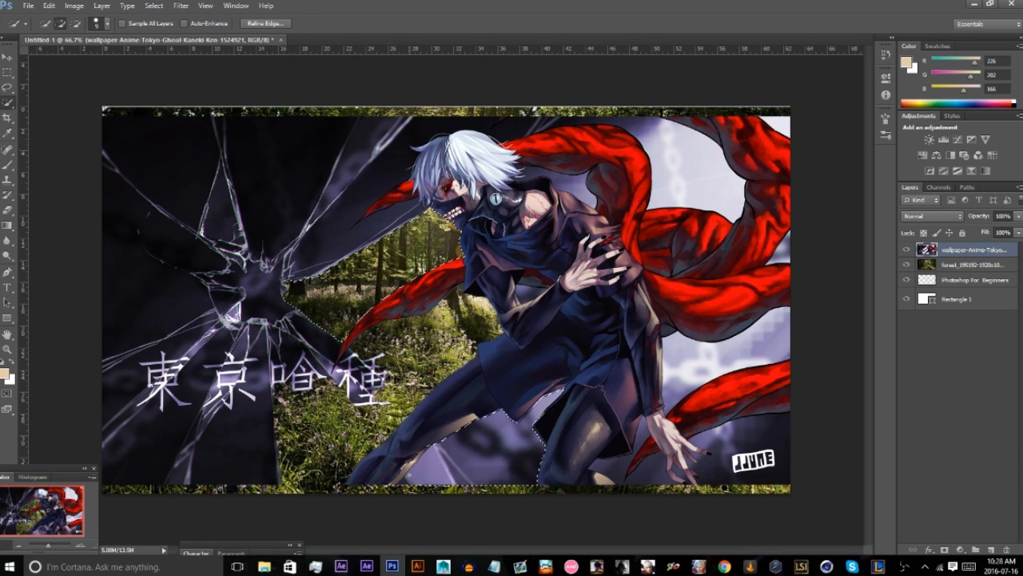
{"action": "key", "text": "Delete"}
{"action": "right_click", "coordinate": [8, 103]}
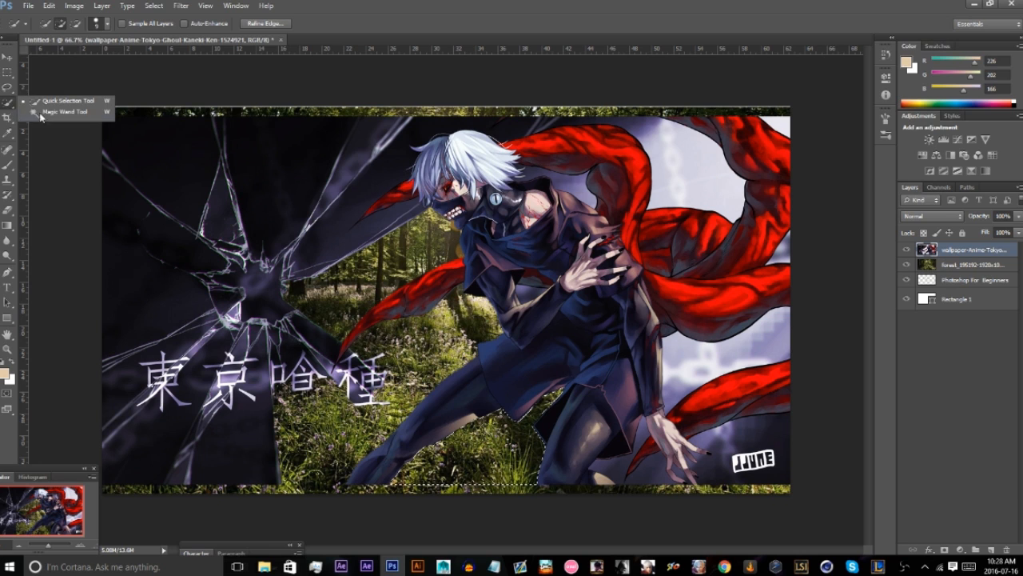
{"action": "left_click", "coordinate": [40, 112]}
{"action": "right_click", "coordinate": [372, 189]}
{"action": "left_click", "coordinate": [422, 198]}
Select the dark blue coat area on the character's chest with the Magic Wand and delete it.
{"action": "right_click", "coordinate": [8, 103]}
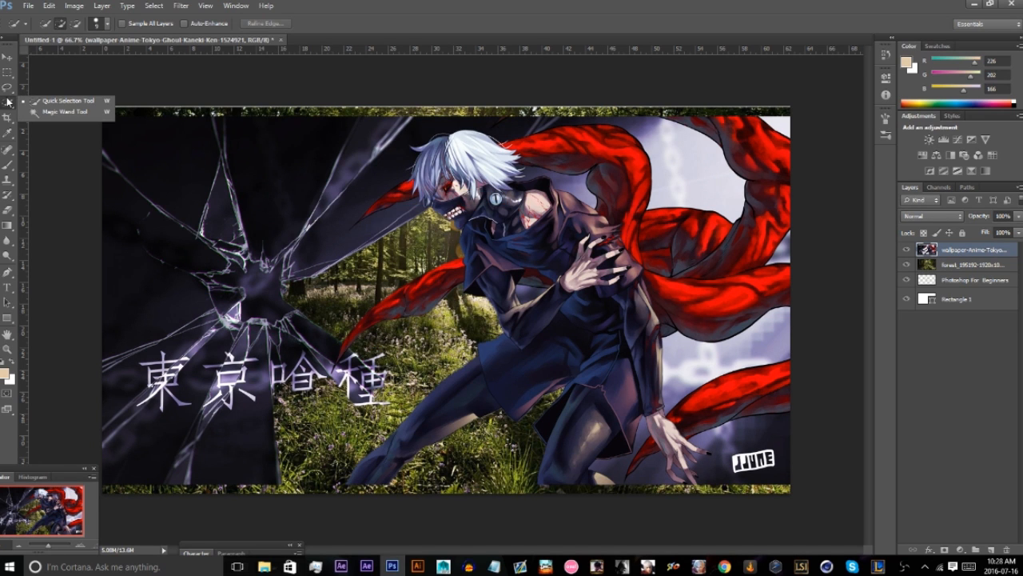
{"action": "left_click", "coordinate": [48, 112]}
{"action": "left_click", "coordinate": [579, 240]}
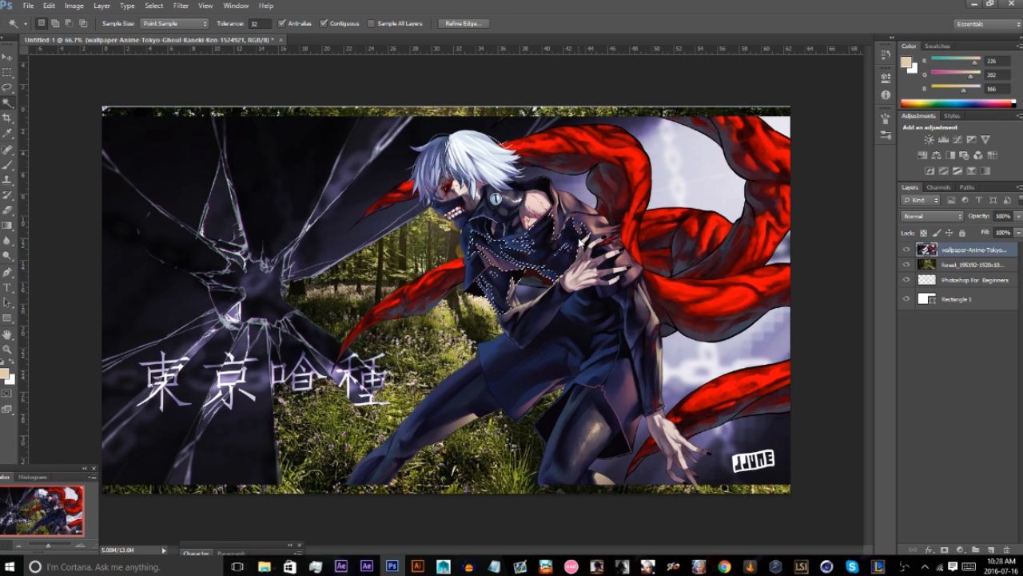
{"action": "key", "text": "Delete"}
{"action": "right_click", "coordinate": [647, 245]}
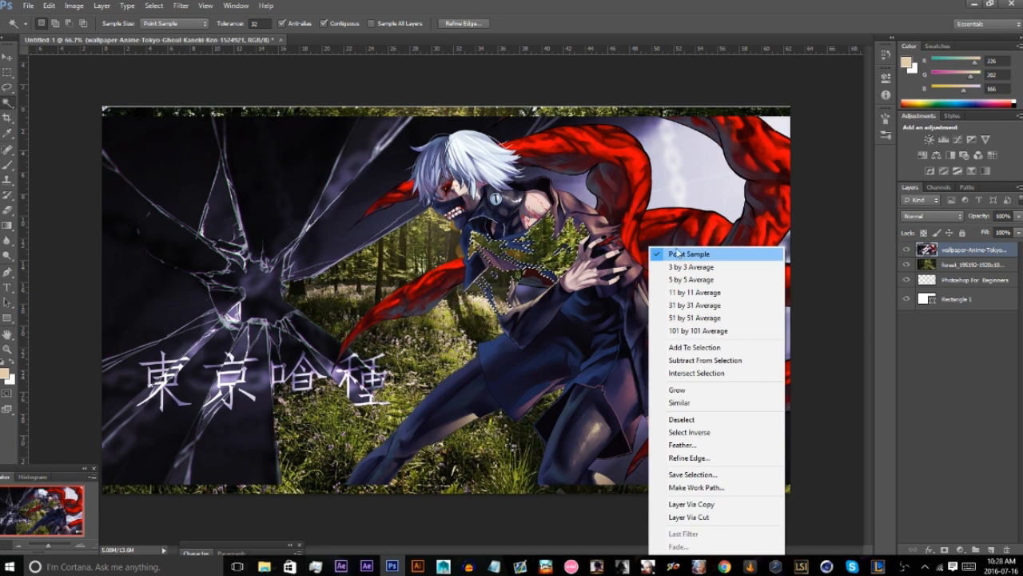
{"action": "left_click", "coordinate": [767, 251]}
Select a dark patch of the red tentacle on the wallpaper's right side with the Magic Wand and delete it.
{"action": "left_click", "coordinate": [733, 238]}
{"action": "key", "text": "Delete"}
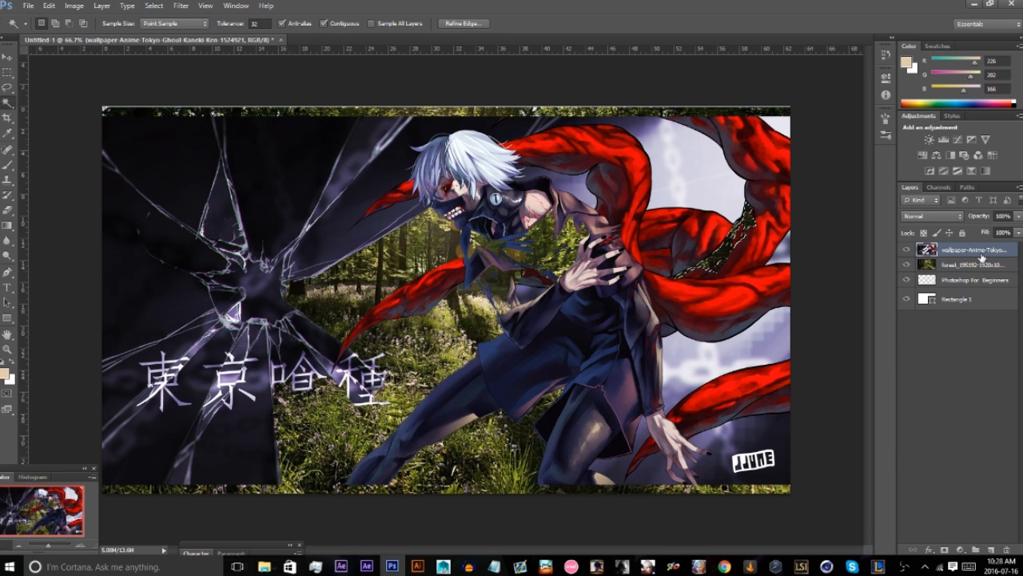
{"action": "right_click", "coordinate": [463, 187]}
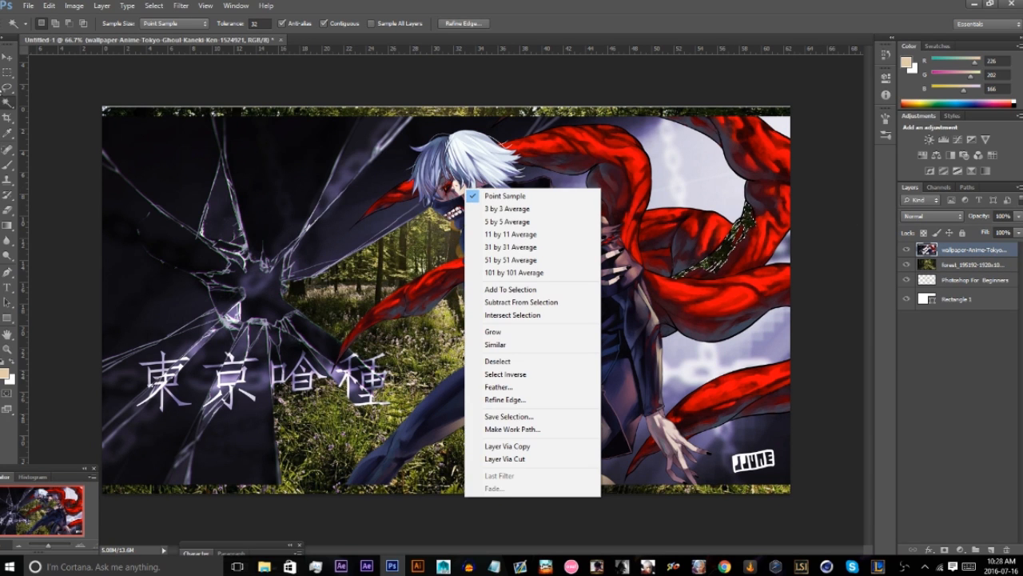
{"action": "left_click", "coordinate": [366, 182]}
Switch to the Rectangular Marquee tool, deselect and delete the Kaneki wallpaper layer.
{"action": "key", "text": "m"}
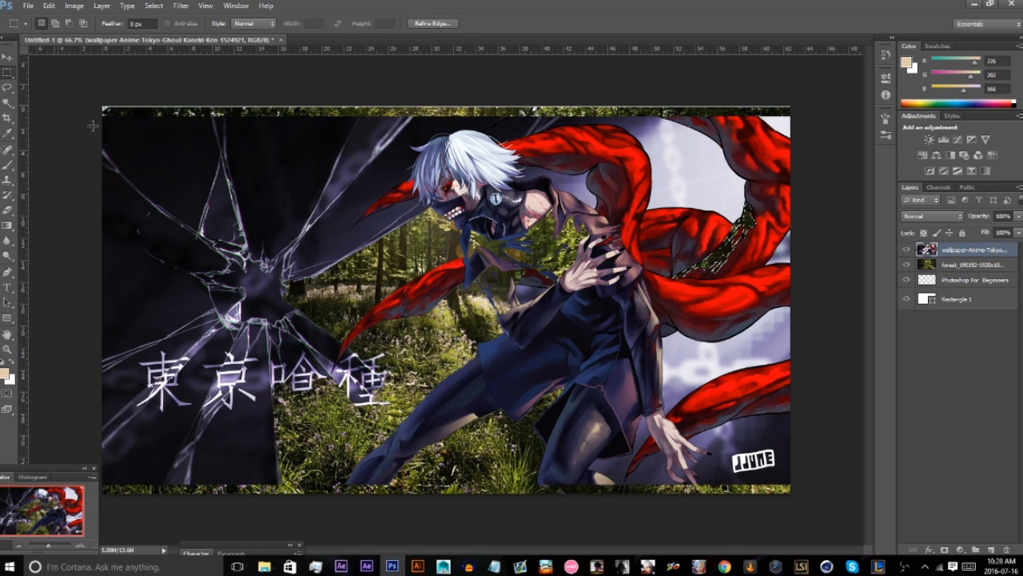
{"action": "right_click", "coordinate": [437, 263]}
{"action": "left_click", "coordinate": [468, 270]}
{"action": "key", "text": "Delete"}
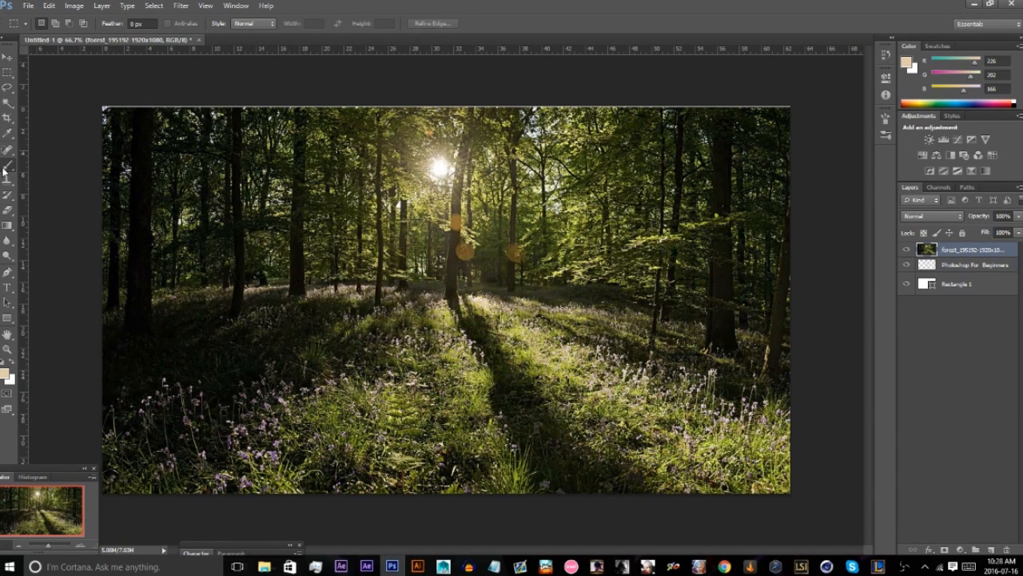
Paint freehand strokes across the forest image with the 200 px textured brush, undoing them.
{"action": "left_click", "coordinate": [8, 164]}
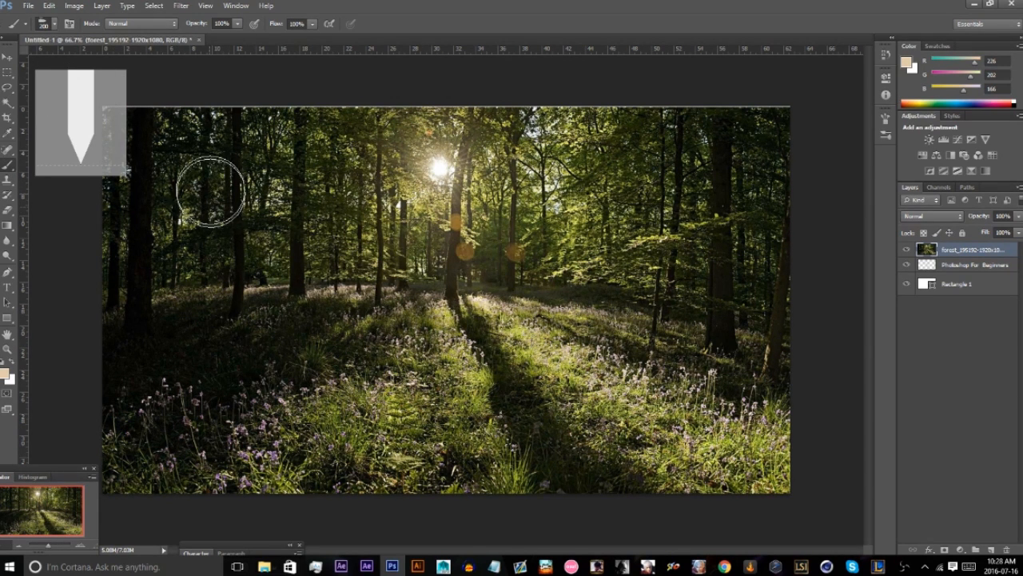
{"action": "mouse_move", "coordinate": [202, 181]}
{"action": "left_mouse_down"}
{"action": "mouse_move", "coordinate": [302, 211]}
{"action": "mouse_move", "coordinate": [403, 224]}
{"action": "left_mouse_up"}
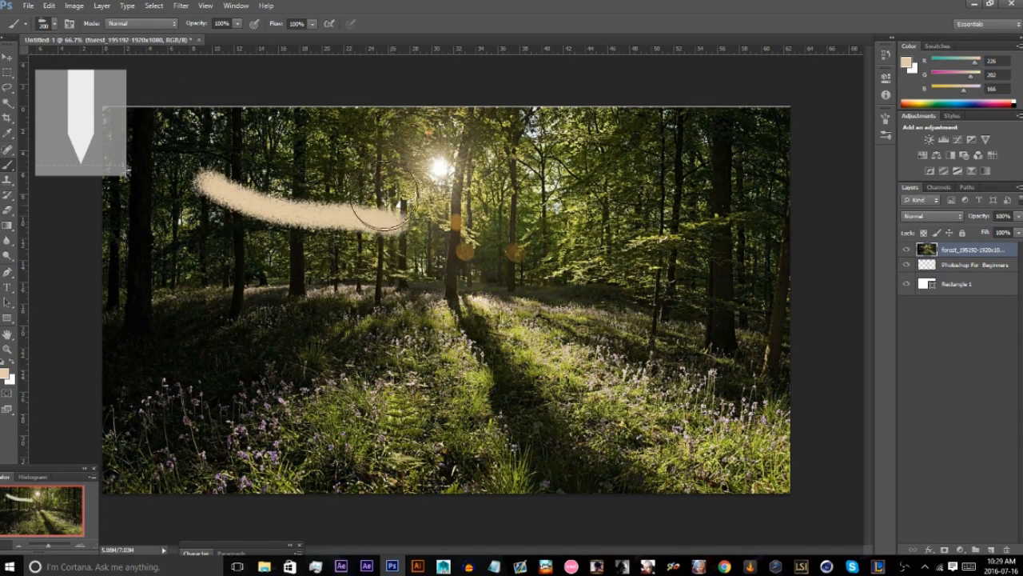
{"action": "key", "text": "ctrl+z"}
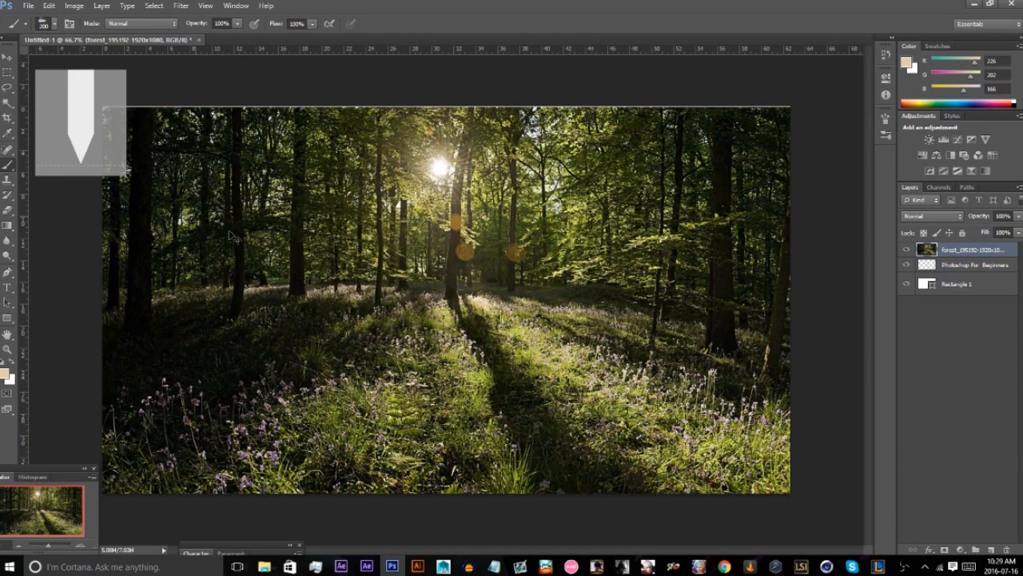
{"action": "mouse_move", "coordinate": [443, 264]}
{"action": "left_mouse_down"}
{"action": "mouse_move", "coordinate": [384, 295]}
{"action": "mouse_move", "coordinate": [455, 276]}
{"action": "left_mouse_up"}
{"action": "left_click_drag", "start_coordinate": [159, 291], "coordinate": [148, 324]}
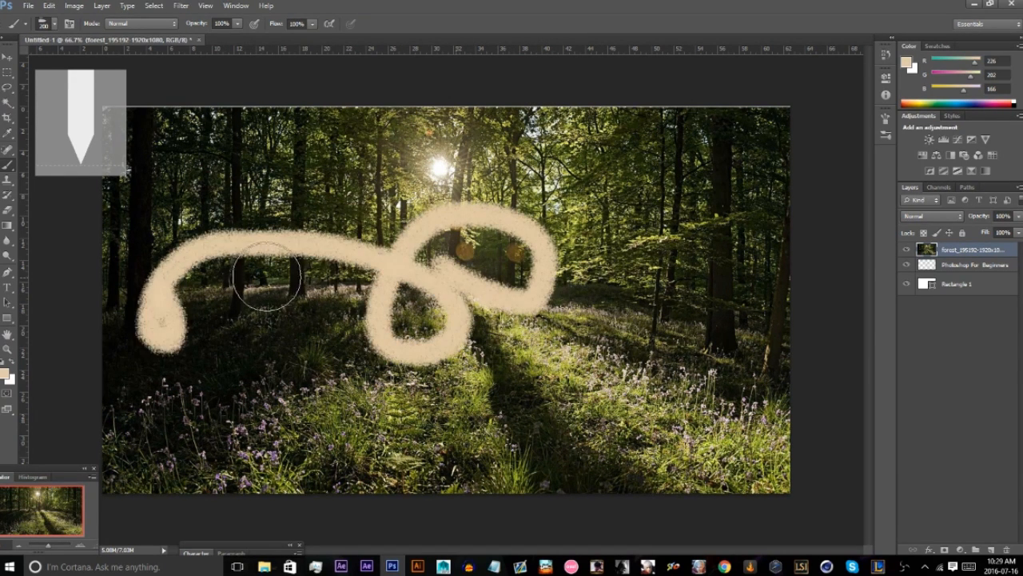
{"action": "key", "text": "ctrl+z"}
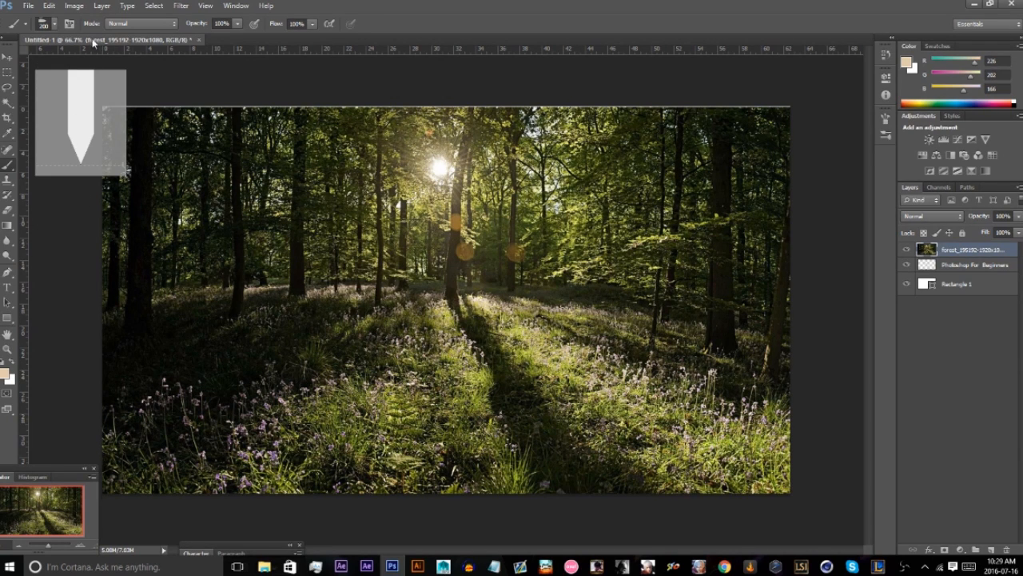
Paint a looping stroke over the forest with a hard round brush at 47 px and 100% hardness, then undo it.
{"action": "left_click", "coordinate": [55, 26]}
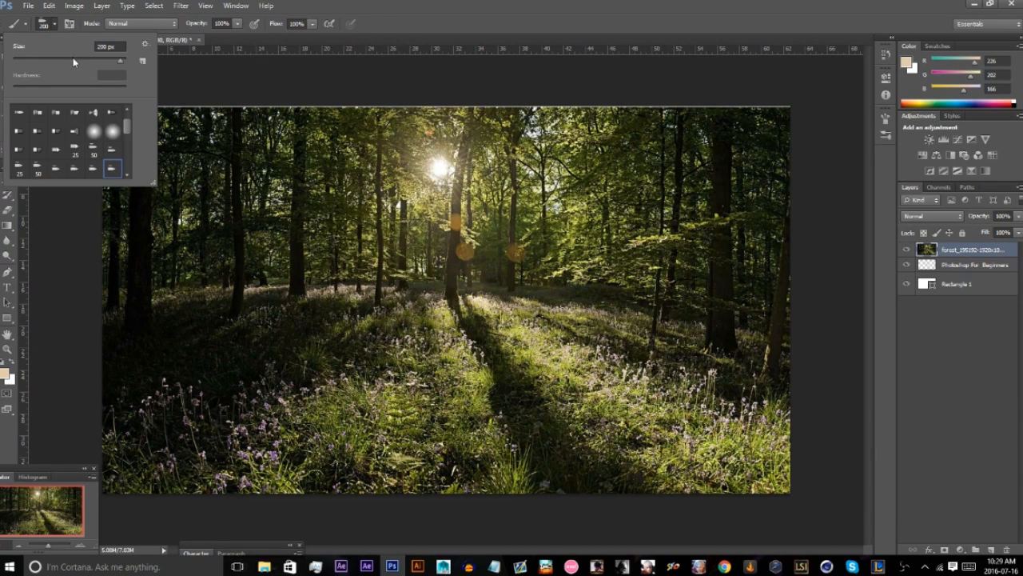
{"action": "left_click", "coordinate": [60, 60]}
{"action": "scroll", "coordinate": [126, 119], "scroll_direction": "up", "scroll_amount": 1}
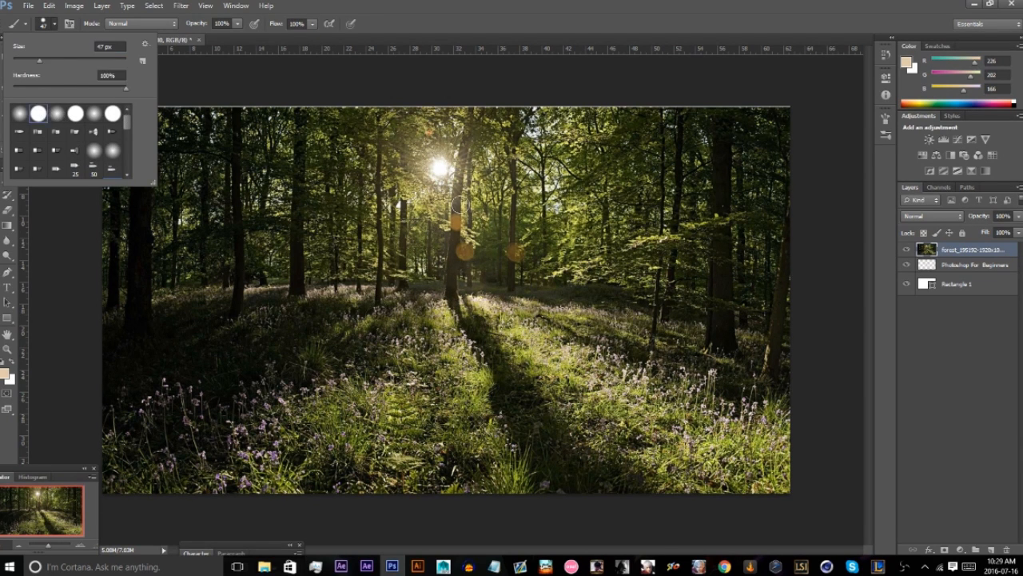
{"action": "mouse_move", "coordinate": [456, 204]}
{"action": "left_mouse_down"}
{"action": "mouse_move", "coordinate": [558, 240]}
{"action": "mouse_move", "coordinate": [408, 253]}
{"action": "mouse_move", "coordinate": [503, 278]}
{"action": "mouse_move", "coordinate": [404, 266]}
{"action": "left_mouse_up"}
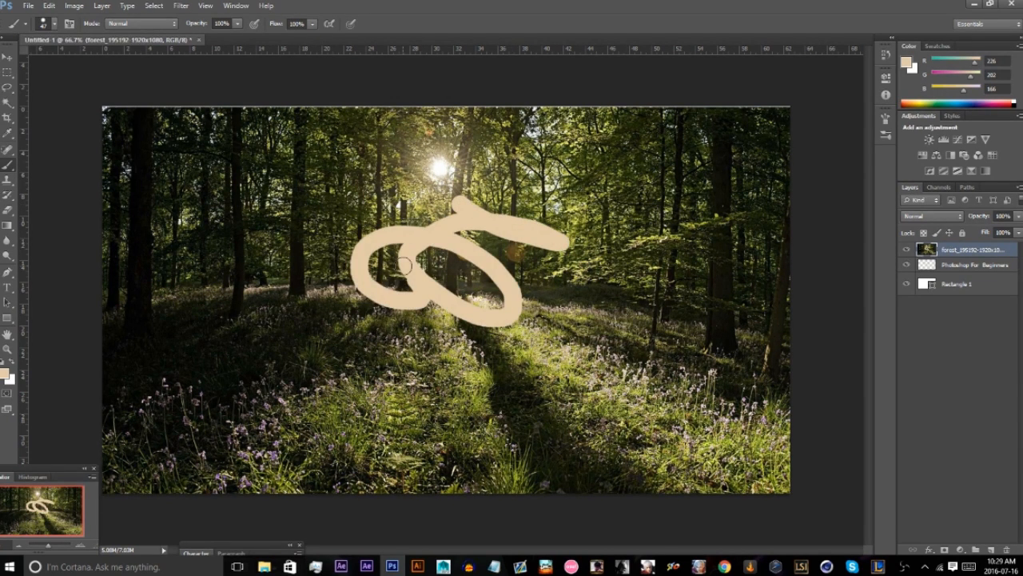
{"action": "key", "text": "ctrl+z"}
Choose a soft round brush with 0% hardness, paint a stroke over the forest and undo it.
{"action": "left_click", "coordinate": [54, 25]}
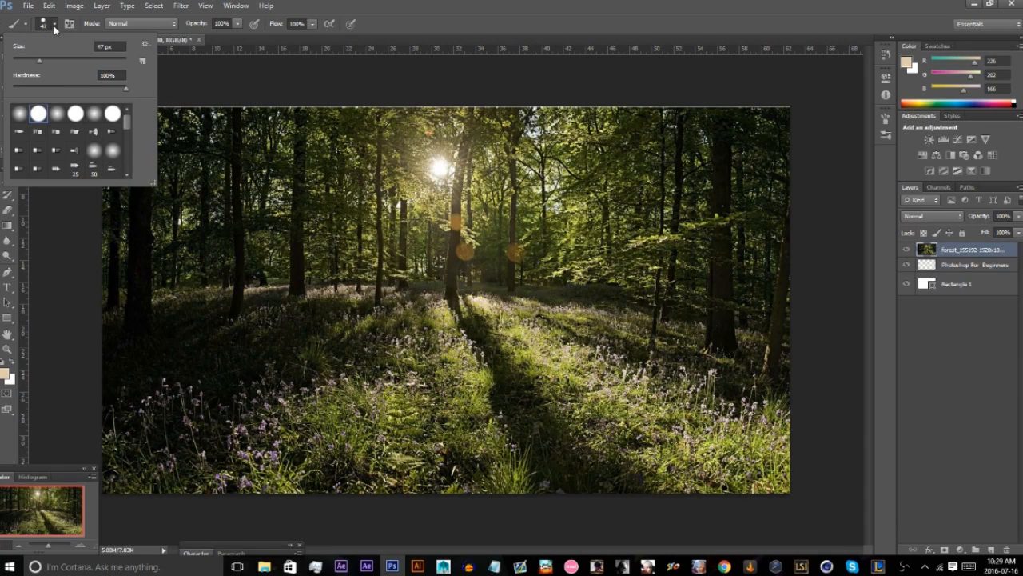
{"action": "left_click", "coordinate": [56, 114]}
{"action": "mouse_move", "coordinate": [364, 171]}
{"action": "left_mouse_down"}
{"action": "mouse_move", "coordinate": [420, 233]}
{"action": "mouse_move", "coordinate": [382, 256]}
{"action": "mouse_move", "coordinate": [388, 273]}
{"action": "mouse_move", "coordinate": [454, 241]}
{"action": "mouse_move", "coordinate": [544, 358]}
{"action": "left_mouse_up"}
{"action": "key", "text": "ctrl+z"}
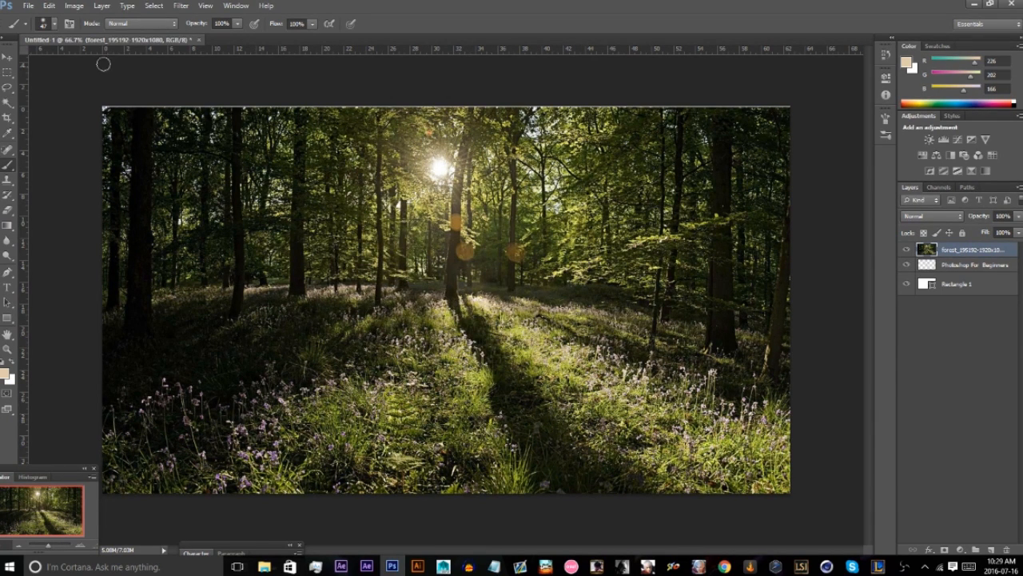
Choose the 24 px spatter brush preset, paint a test stroke in the middle of the forest and undo it.
{"action": "left_click", "coordinate": [55, 24]}
{"action": "scroll", "coordinate": [62, 128], "scroll_direction": "down", "scroll_amount": 4}
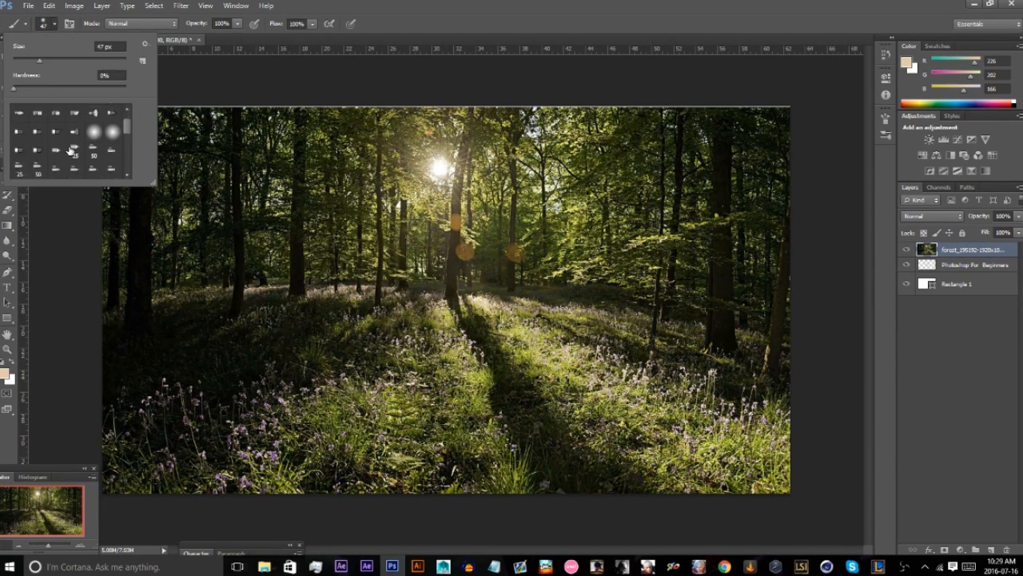
{"action": "scroll", "coordinate": [76, 152], "scroll_direction": "down", "scroll_amount": 3}
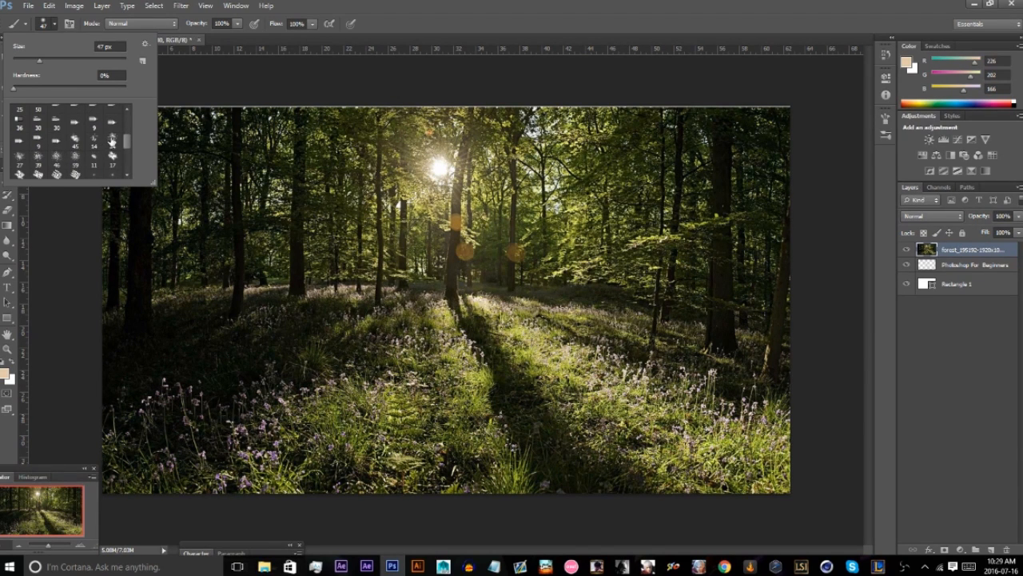
{"action": "left_click", "coordinate": [112, 141]}
{"action": "mouse_move", "coordinate": [423, 243]}
{"action": "left_mouse_down"}
{"action": "mouse_move", "coordinate": [533, 237]}
{"action": "mouse_move", "coordinate": [463, 228]}
{"action": "mouse_move", "coordinate": [479, 236]}
{"action": "left_mouse_up"}
{"action": "key", "text": "ctrl+z"}
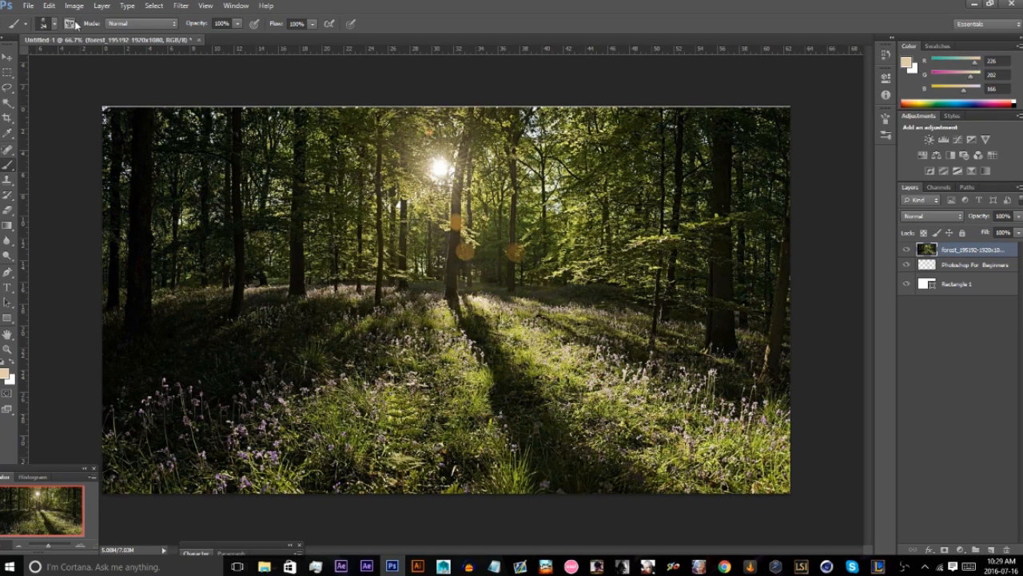
Paint a freehand spatter brush stroke across the middle of the forest image.
{"action": "left_click", "coordinate": [115, 26]}
{"action": "left_click", "coordinate": [379, 236]}
{"action": "left_click_drag", "start_coordinate": [467, 263], "coordinate": [319, 272]}
Switch the brush blending mode to Multiply, to Darken and finally to Overlay.
{"action": "left_click", "coordinate": [131, 23]}
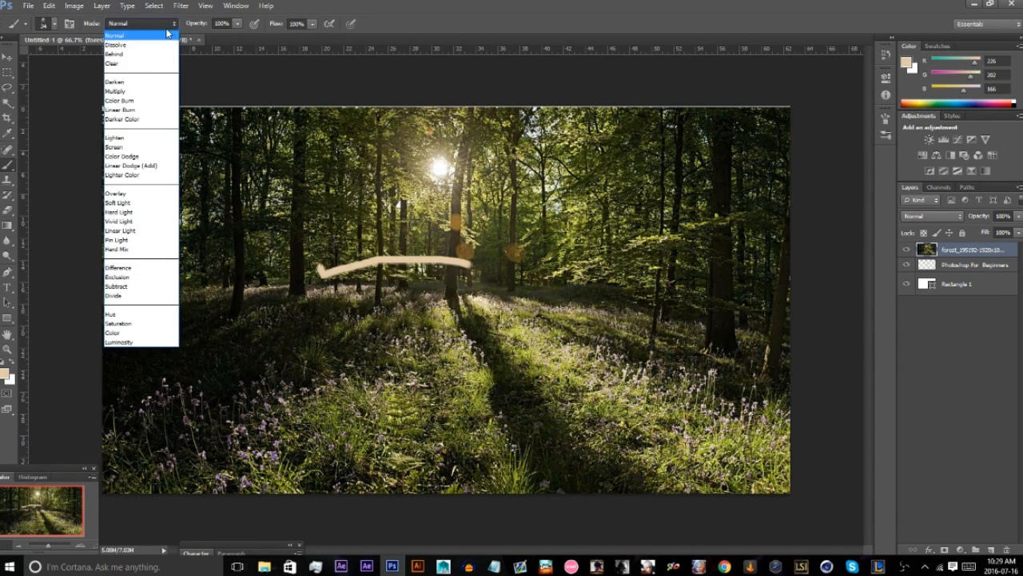
{"action": "left_click", "coordinate": [121, 91]}
{"action": "left_click", "coordinate": [124, 23]}
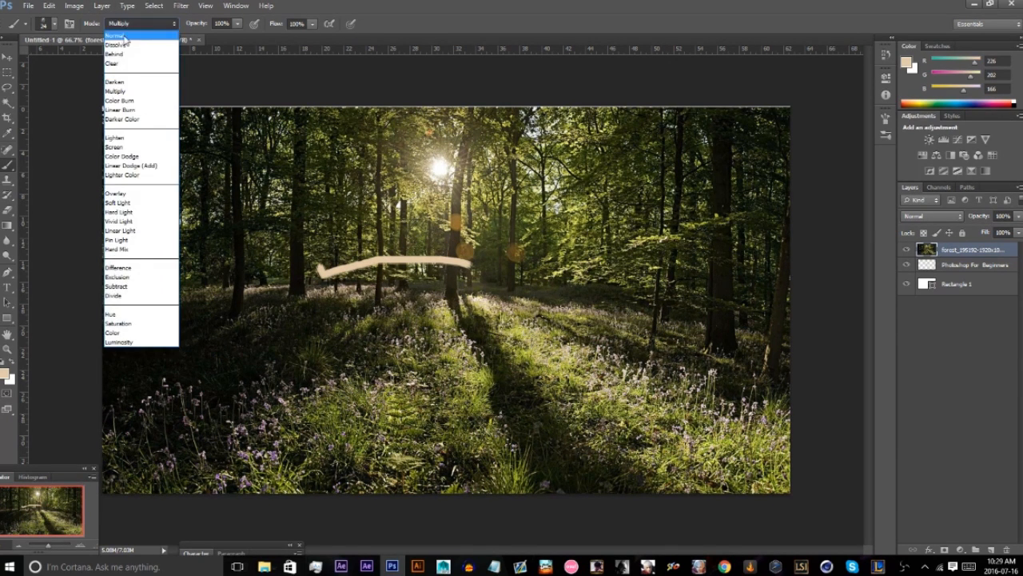
{"action": "left_click", "coordinate": [127, 81]}
{"action": "left_click", "coordinate": [134, 24]}
{"action": "left_click", "coordinate": [127, 192]}
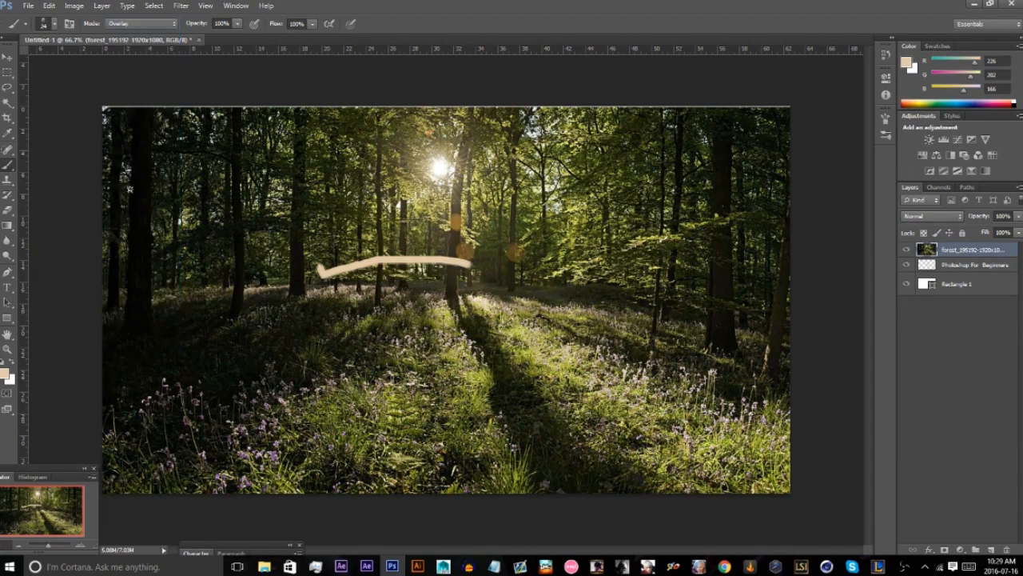
Undo the brush stroke and set the brush mode back to Normal.
{"action": "key", "text": "ctrl+z"}
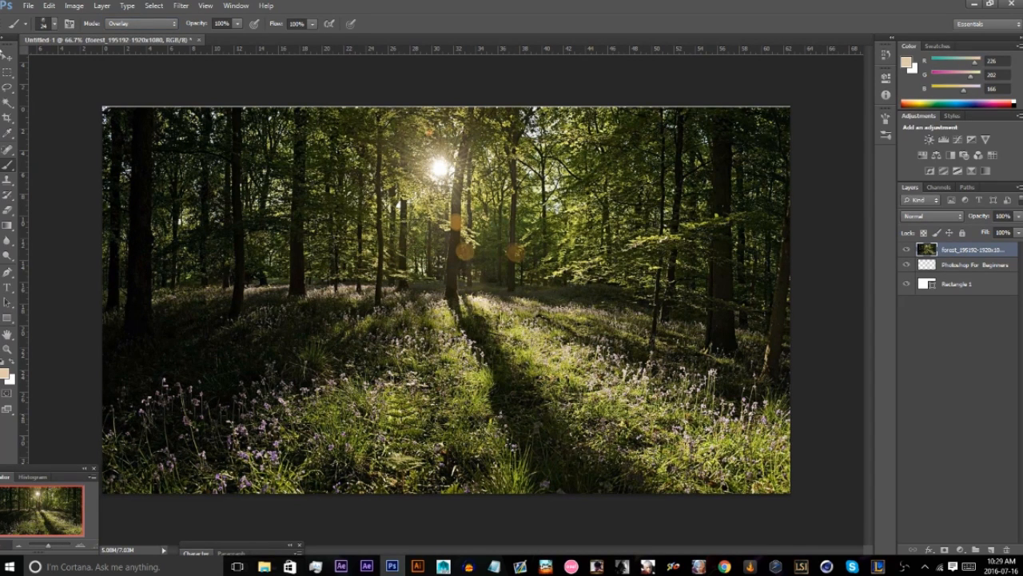
{"action": "left_click", "coordinate": [135, 23]}
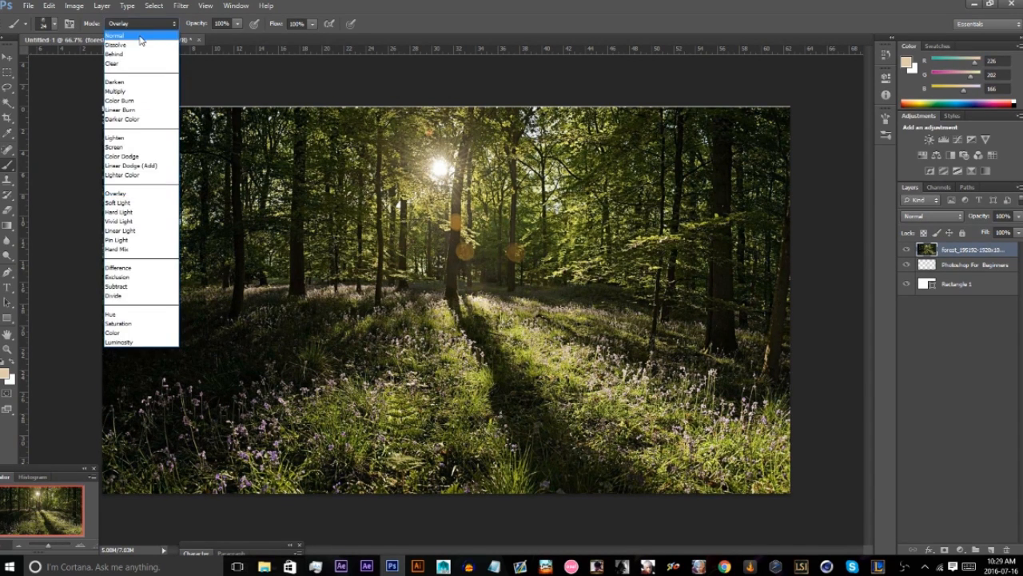
{"action": "left_click", "coordinate": [140, 37]}
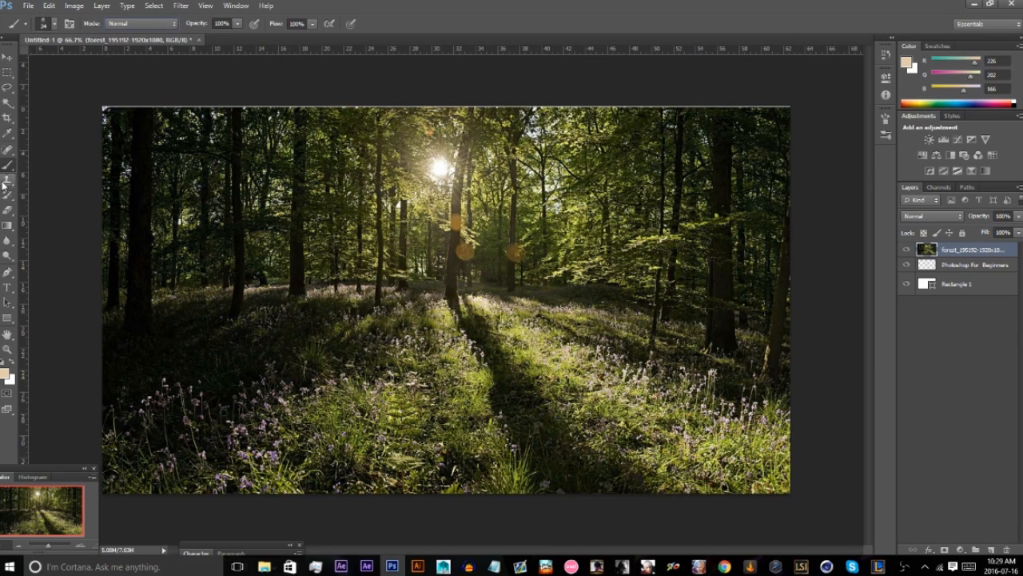
Place the Tokyo Ghoul wallpaper image from File Explorer into the document above the forest layer.
{"action": "left_click", "coordinate": [7, 209]}
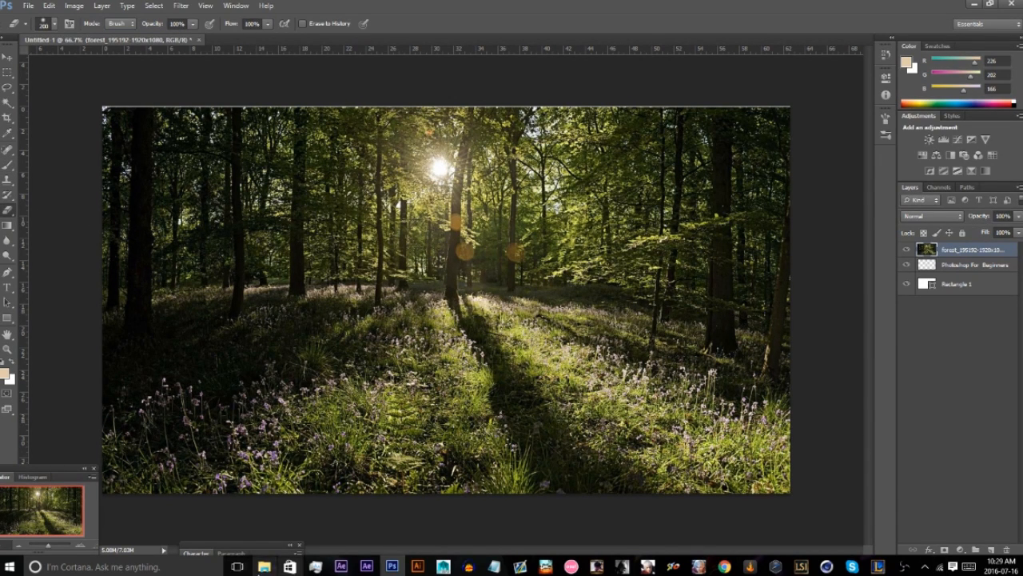
{"action": "left_click", "coordinate": [263, 566]}
{"action": "left_click_drag", "start_coordinate": [457, 226], "coordinate": [540, 488]}
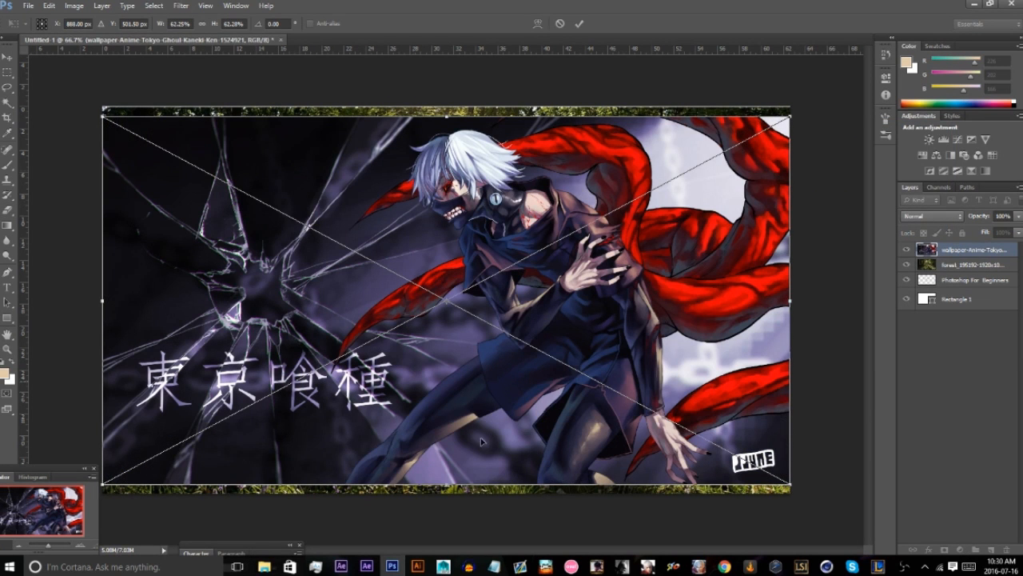
{"action": "key", "text": "Return"}
{"action": "key", "text": "e"}
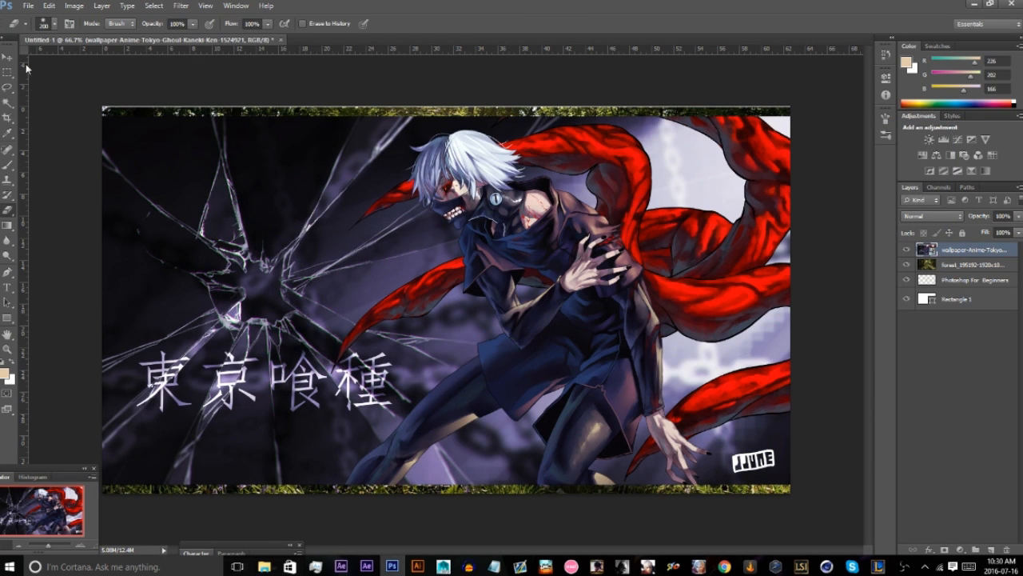
Quick-select the pale background area between the two lower red tentacles, beside the character's sleeve.
{"action": "left_click", "coordinate": [6, 112]}
{"action": "left_click", "coordinate": [60, 101]}
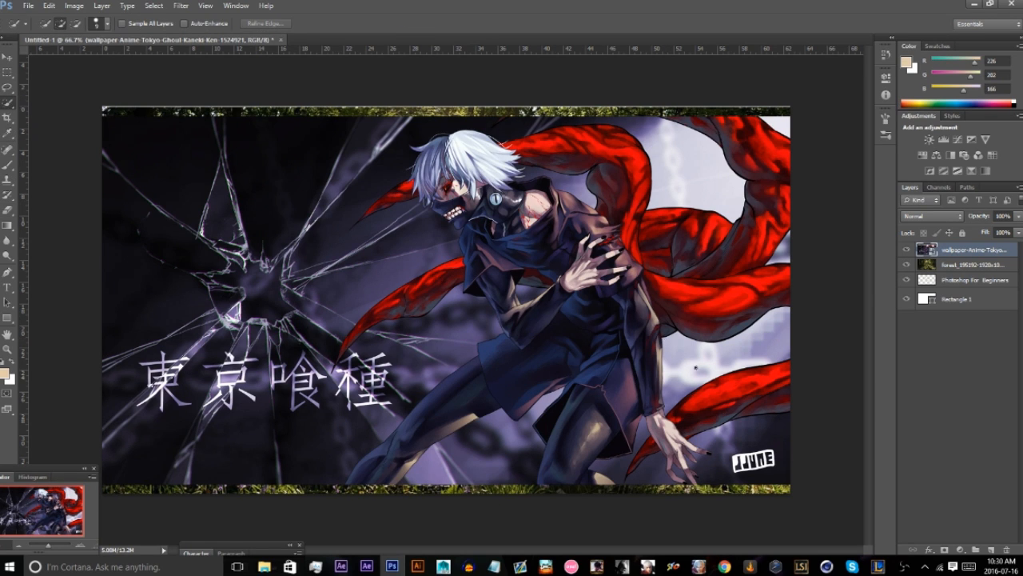
{"action": "left_click", "coordinate": [704, 363]}
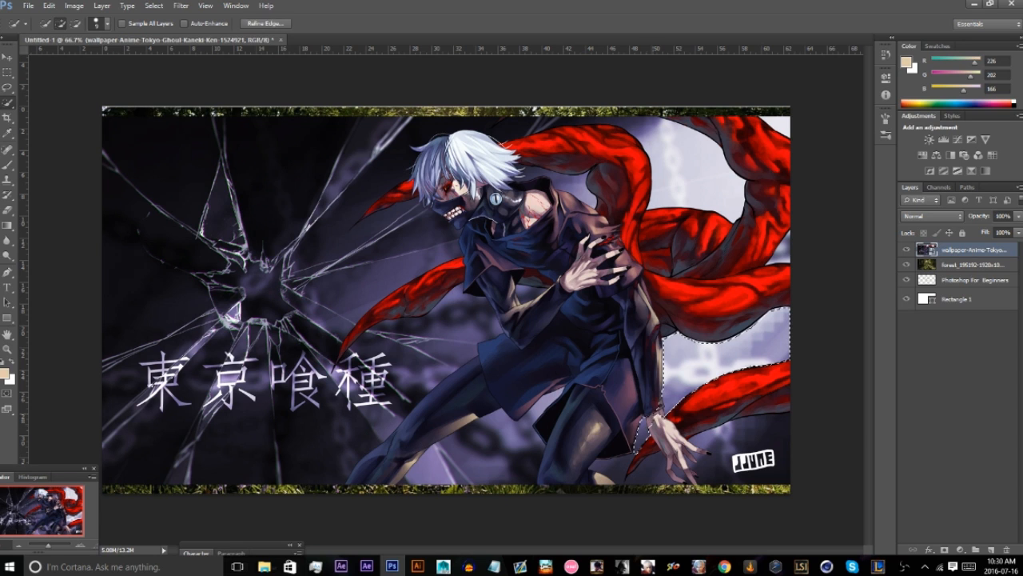
{"action": "key", "text": "ctrl+d"}
{"action": "left_click", "coordinate": [719, 354]}
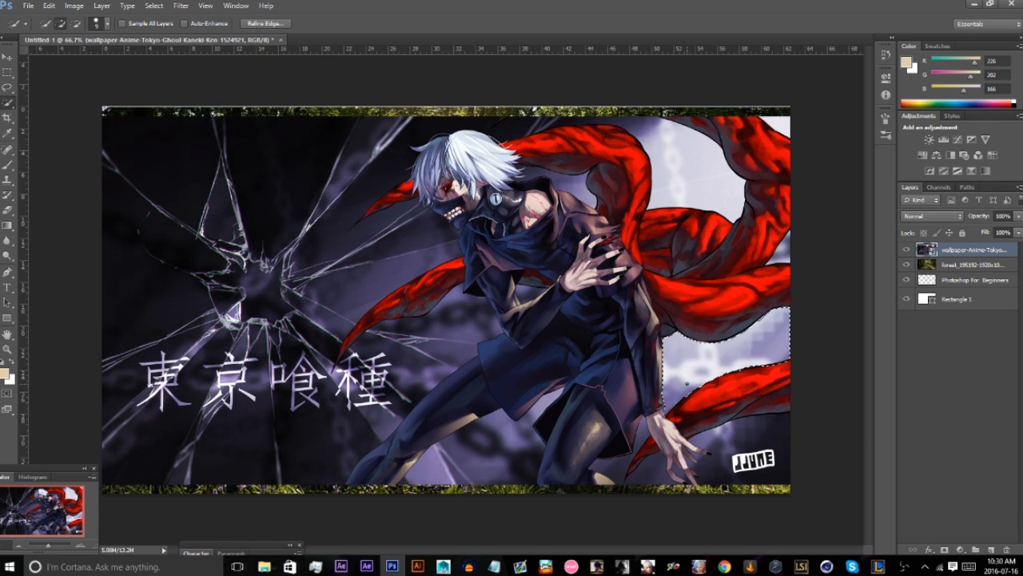
Rasterize the wallpaper layer and delete the selected pale background area.
{"action": "key", "text": "Delete"}
{"action": "left_click", "coordinate": [502, 211]}
{"action": "right_click", "coordinate": [949, 249]}
{"action": "left_click", "coordinate": [856, 271]}
{"action": "key", "text": "Delete"}
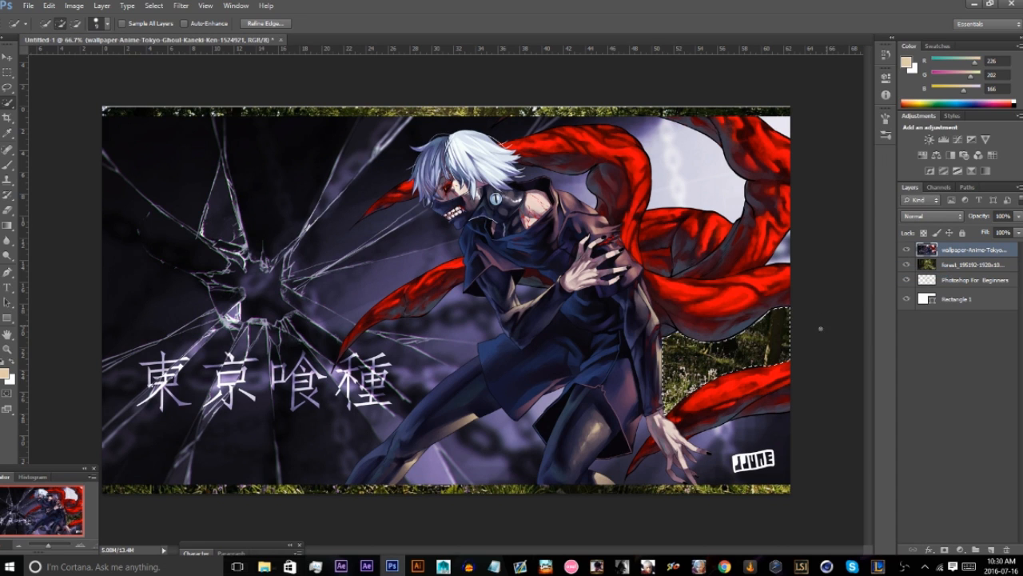
Quick-select the dark background below the lowest red tentacle, around the hand and the logo.
{"action": "mouse_move", "coordinate": [754, 429]}
{"action": "left_mouse_down"}
{"action": "mouse_move", "coordinate": [723, 475]}
{"action": "mouse_move", "coordinate": [707, 478]}
{"action": "left_mouse_up"}
{"action": "left_click", "coordinate": [82, 546]}
{"action": "left_click", "coordinate": [81, 547]}
{"action": "left_click_drag", "start_coordinate": [45, 513], "coordinate": [68, 527]}
Subtract the area around the fingers from the selection and delete the remaining selected background.
{"action": "key", "text": "alt"}
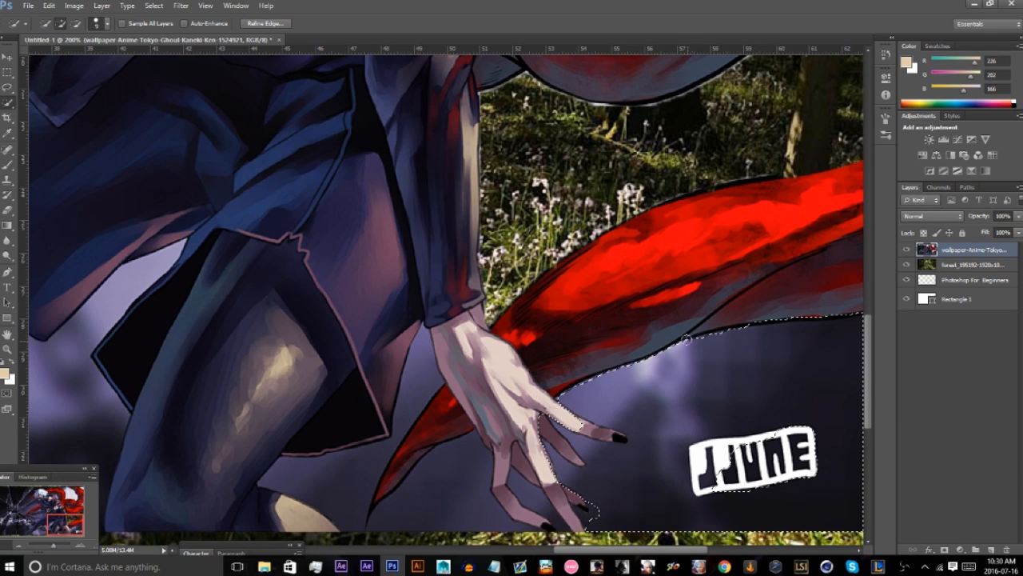
{"action": "key", "text": "alt"}
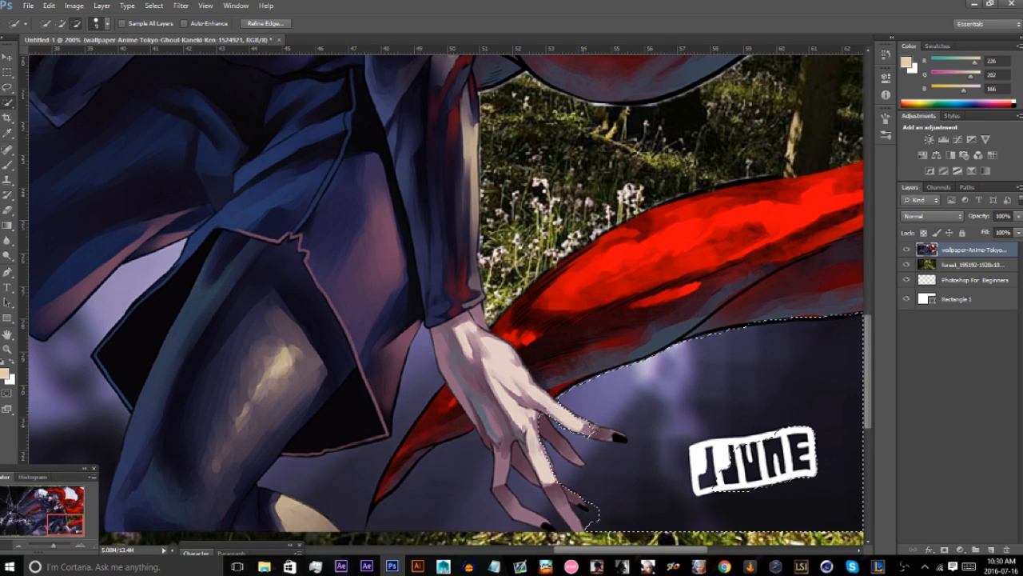
{"action": "left_click", "coordinate": [612, 431]}
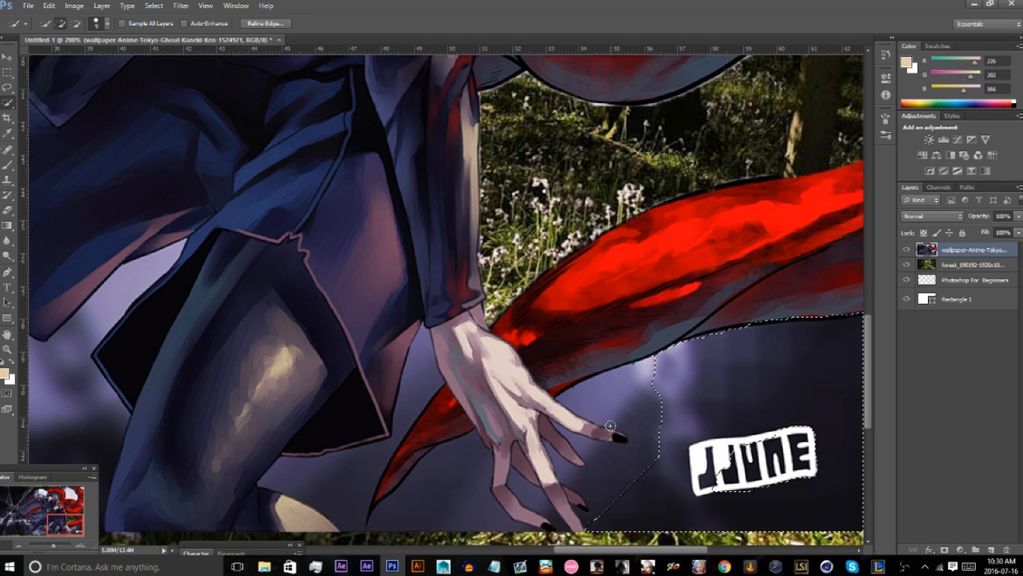
{"action": "key", "text": "Delete"}
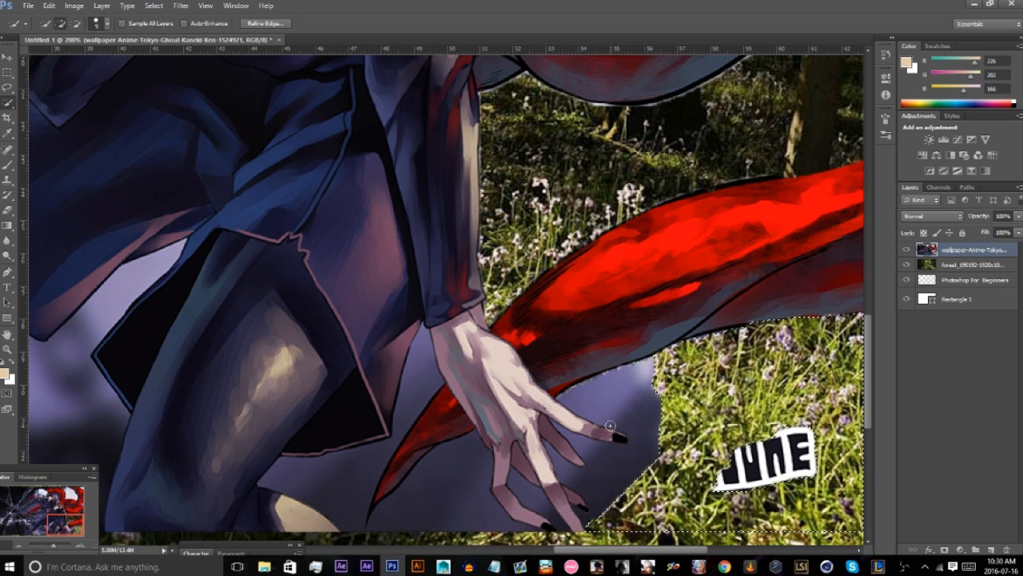
Choose the Eraser tool and set its size to 137 px.
{"action": "left_click", "coordinate": [8, 209]}
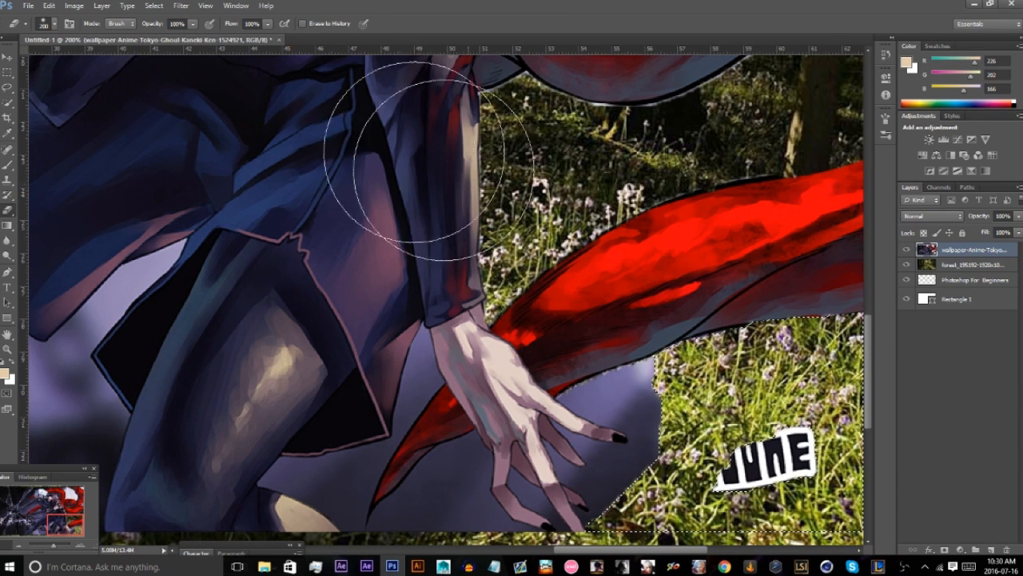
{"action": "left_click", "coordinate": [53, 24]}
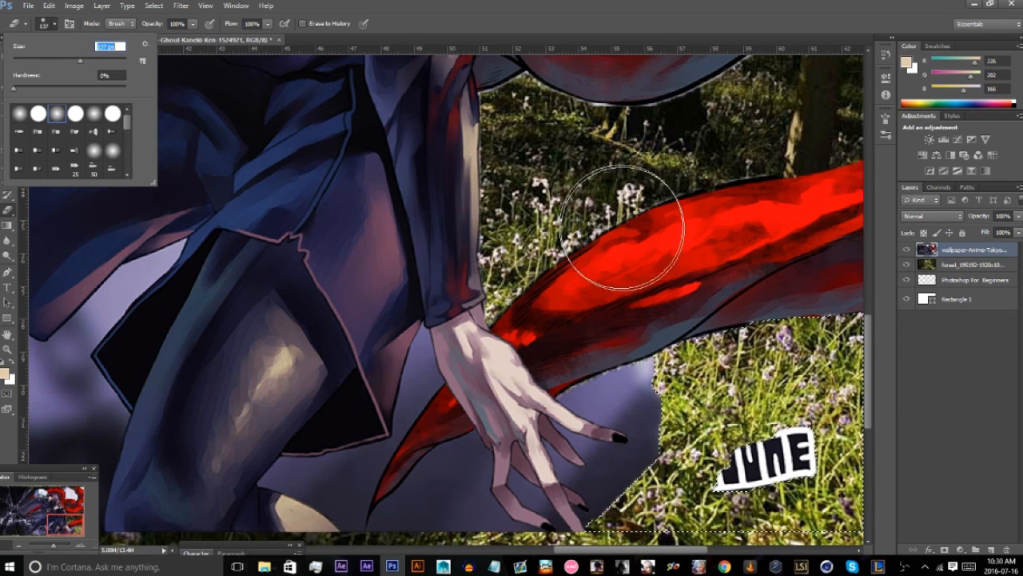
Try to erase with no layer selected, then reselect the wallpaper layer.
{"action": "left_click", "coordinate": [942, 413]}
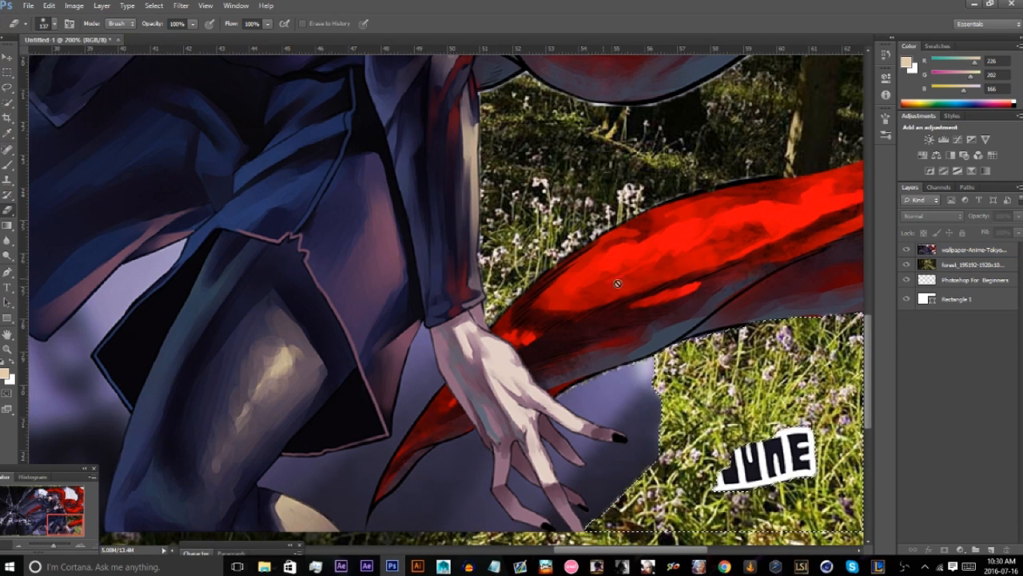
{"action": "left_click", "coordinate": [797, 296]}
{"action": "left_click", "coordinate": [513, 216]}
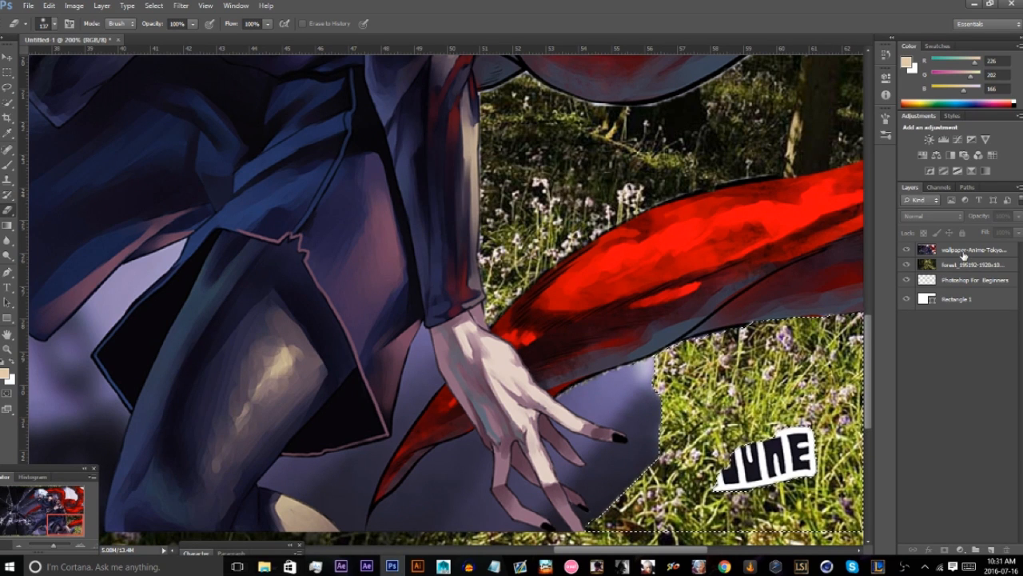
{"action": "left_click", "coordinate": [964, 255]}
Decrease and increase the eraser size in increments, finishing at 35 px.
{"action": "key", "text": "bracketleft"}
{"action": "key", "text": "bracketleft"}
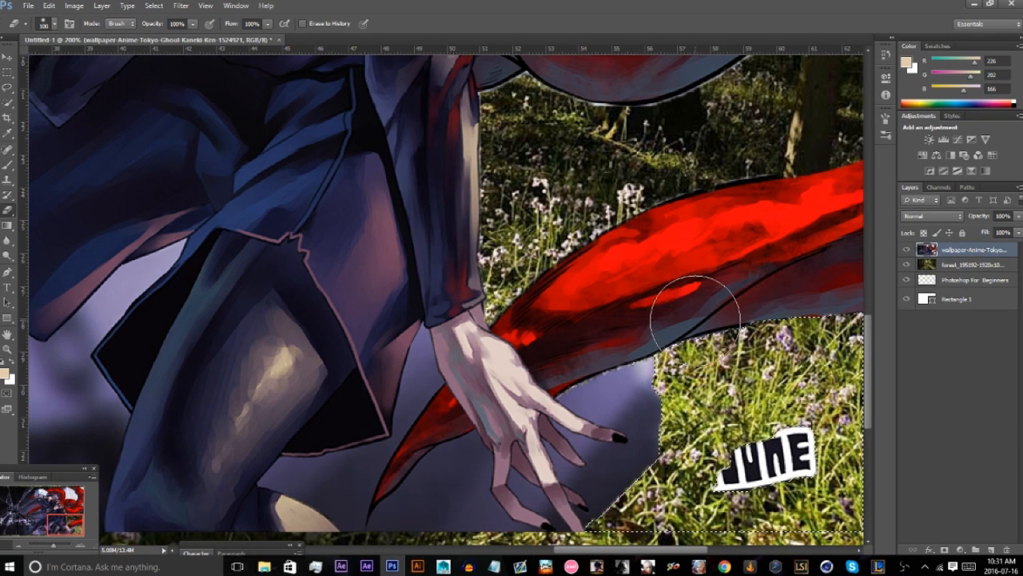
{"action": "key", "text": "bracketleft"}
{"action": "key", "text": "bracketleft"}
{"action": "key", "text": "bracketleft"}
{"action": "key", "text": "bracketleft"}
{"action": "key", "text": "bracketleft"}
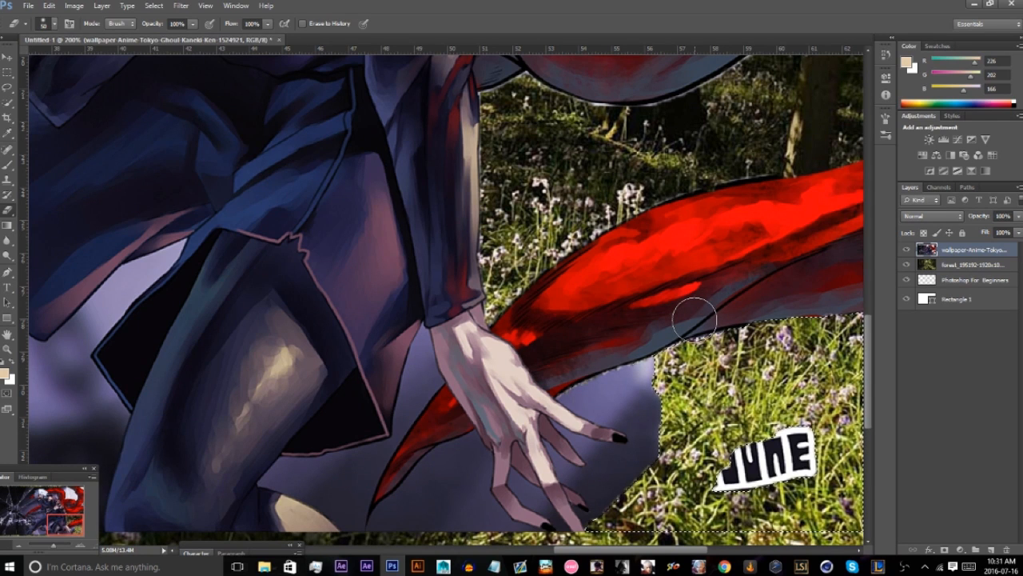
{"action": "key", "text": "bracketright"}
{"action": "key", "text": "bracketright"}
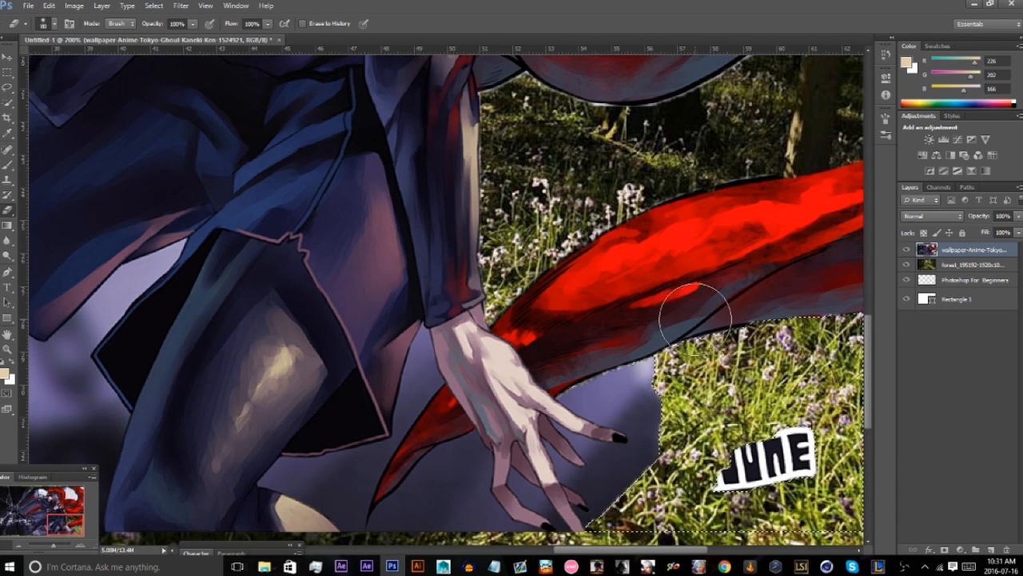
{"action": "key", "text": "bracketleft"}
{"action": "key", "text": "bracketleft"}
{"action": "key", "text": "bracketleft"}
{"action": "key", "text": "bracketleft"}
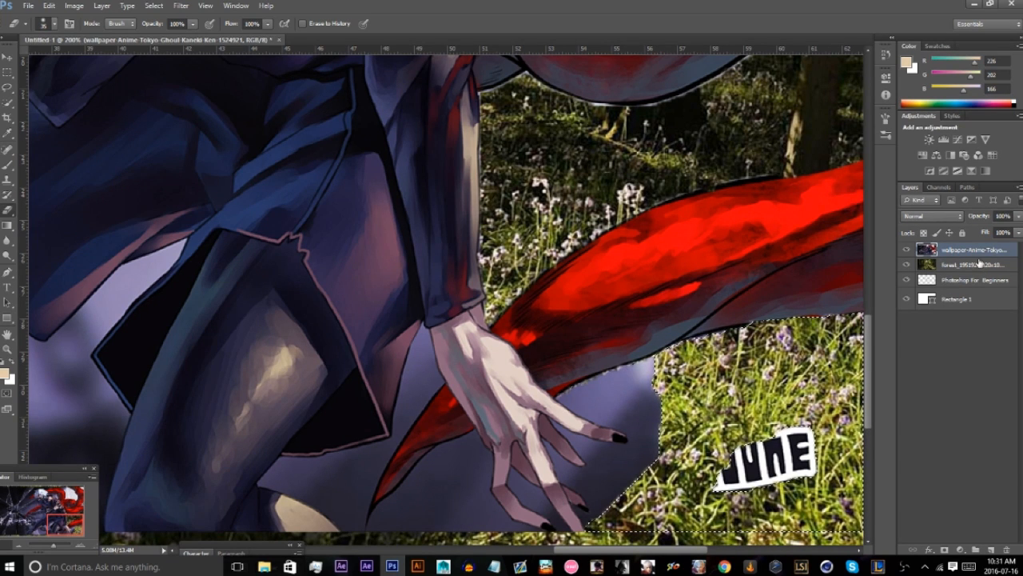
Switch to the Lasso tool and deselect the current selection.
{"action": "left_click", "coordinate": [7, 88]}
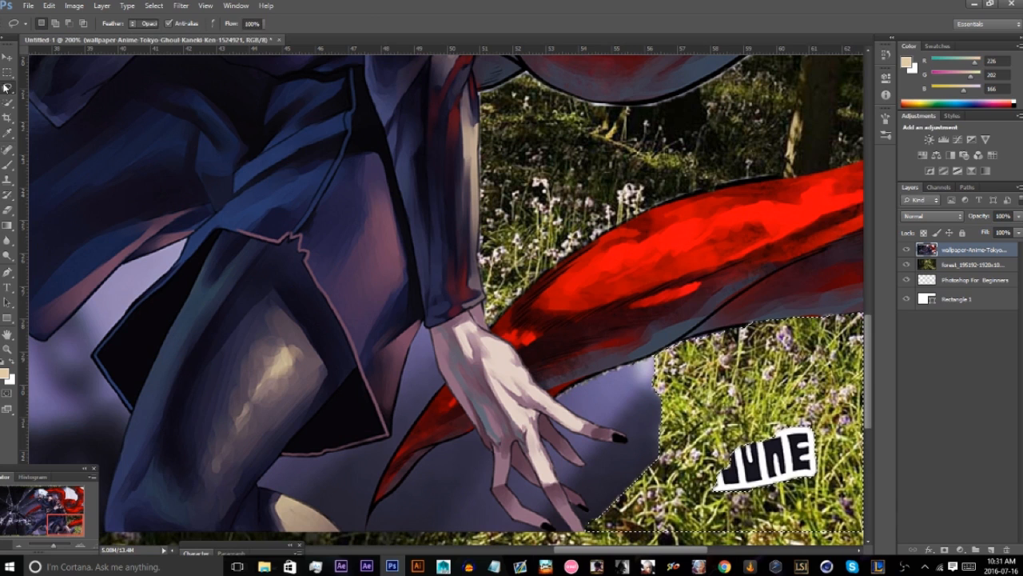
{"action": "right_click", "coordinate": [694, 294]}
{"action": "left_click", "coordinate": [719, 300]}
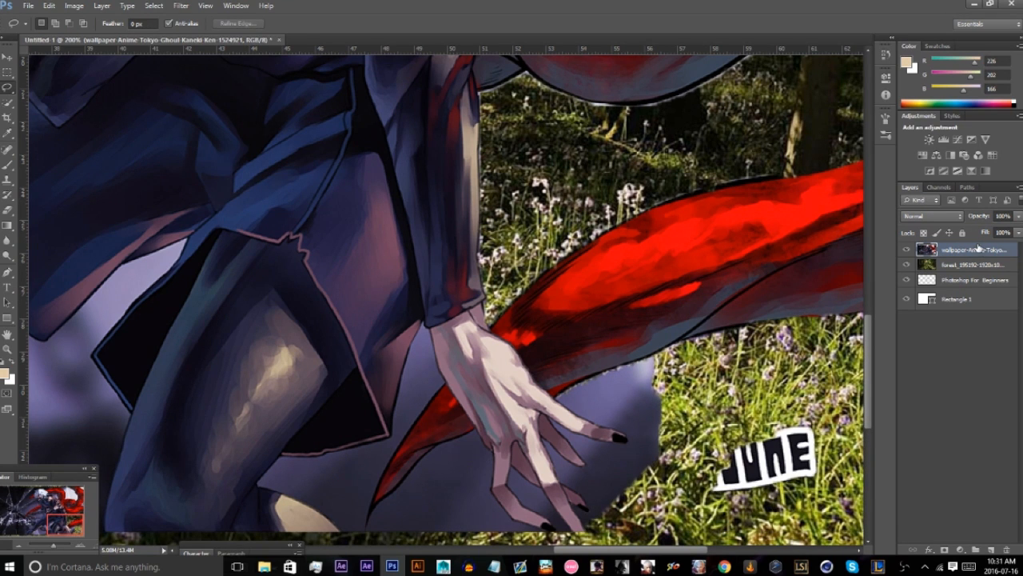
Erase leftover background beside the fingertips with the soft 35 px eraser, undoing the last stroke.
{"action": "key", "text": "e"}
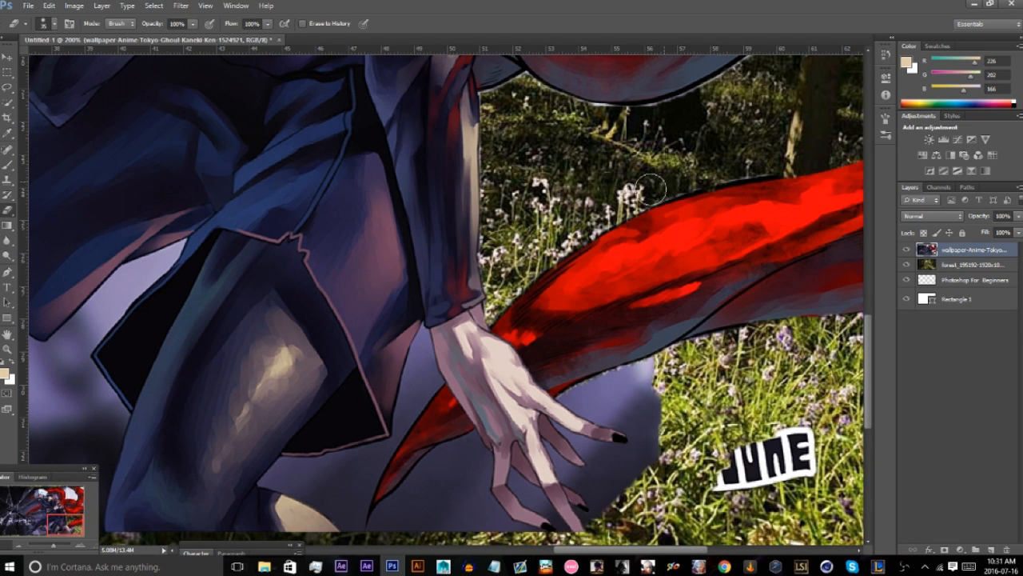
{"action": "left_click", "coordinate": [56, 24]}
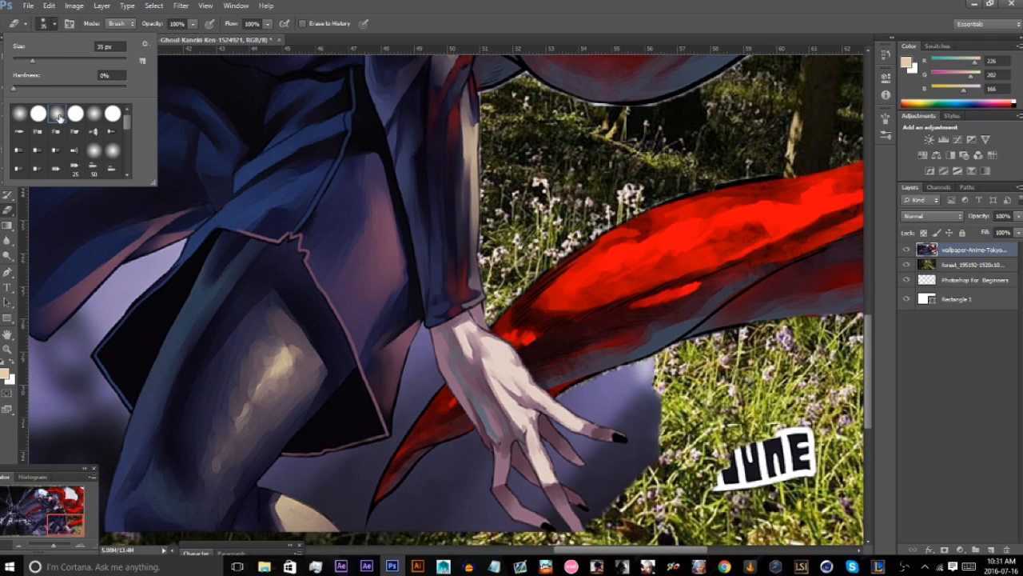
{"action": "left_click", "coordinate": [631, 392]}
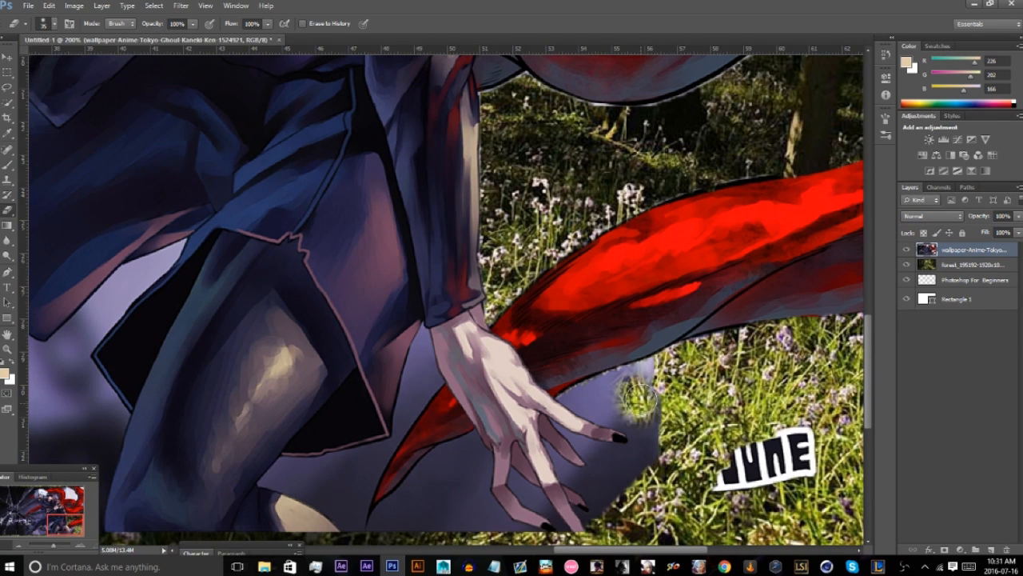
{"action": "mouse_move", "coordinate": [637, 397]}
{"action": "left_mouse_down"}
{"action": "mouse_move", "coordinate": [657, 498]}
{"action": "mouse_move", "coordinate": [624, 482]}
{"action": "mouse_move", "coordinate": [631, 424]}
{"action": "left_mouse_up"}
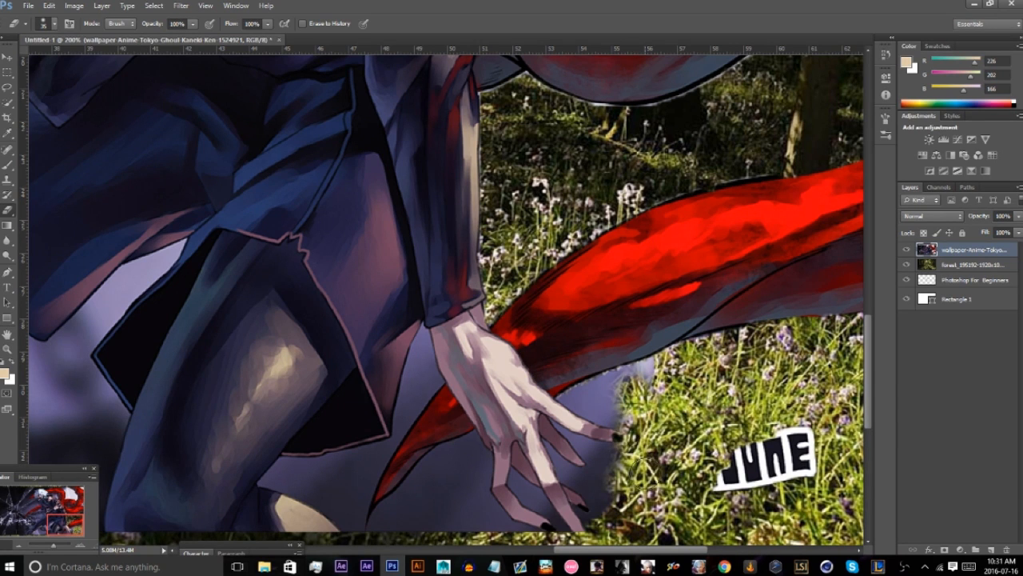
{"action": "key", "text": "ctrl+z"}
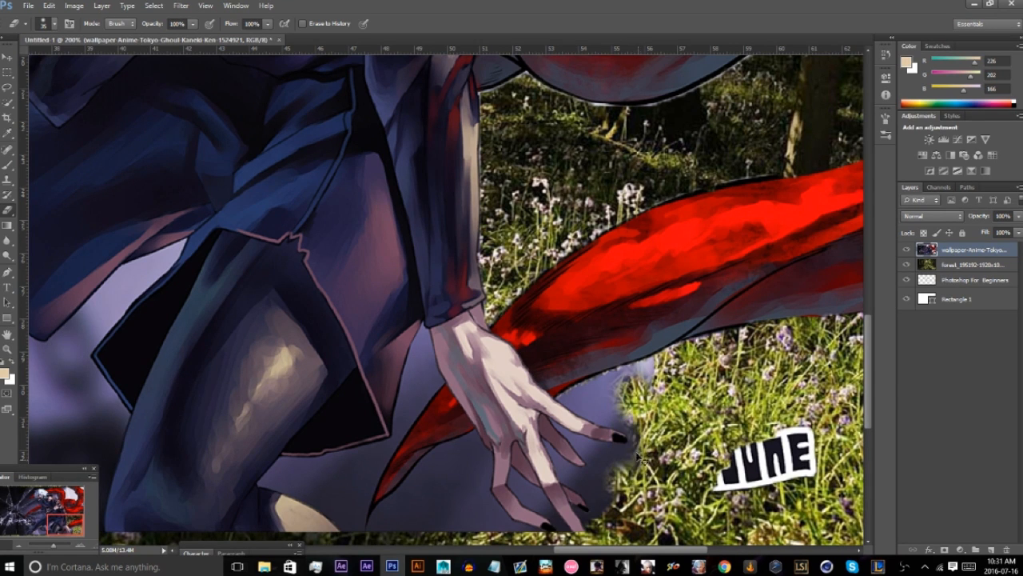
Choose the hard round eraser with 100% hardness, erase a stroke beside the fingertips and undo it.
{"action": "left_click", "coordinate": [54, 24]}
{"action": "left_click", "coordinate": [41, 113]}
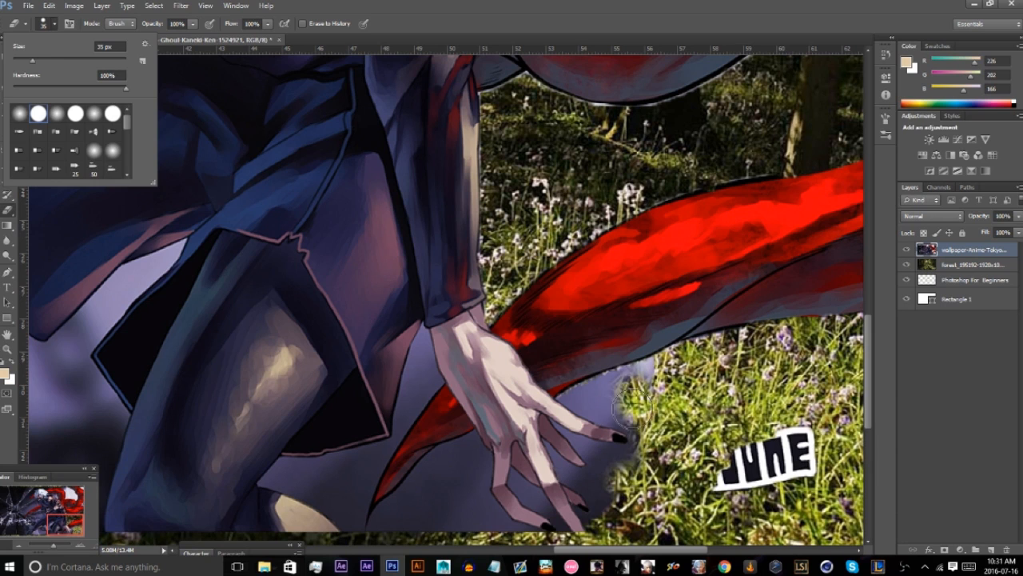
{"action": "left_click_drag", "start_coordinate": [629, 410], "coordinate": [629, 462]}
{"action": "key", "text": "ctrl+z"}
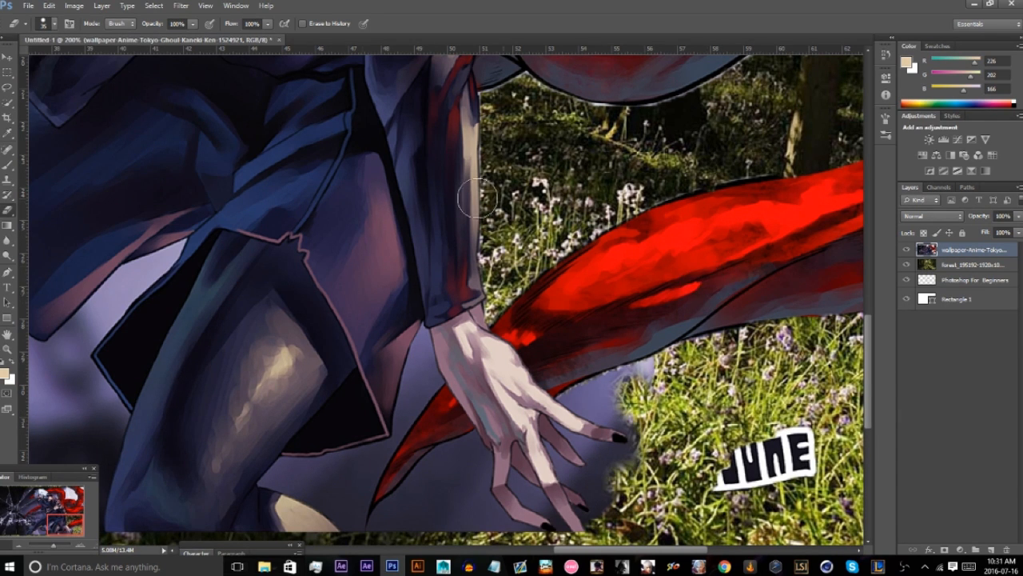
{"action": "left_click", "coordinate": [18, 544]}
{"action": "left_click", "coordinate": [17, 544]}
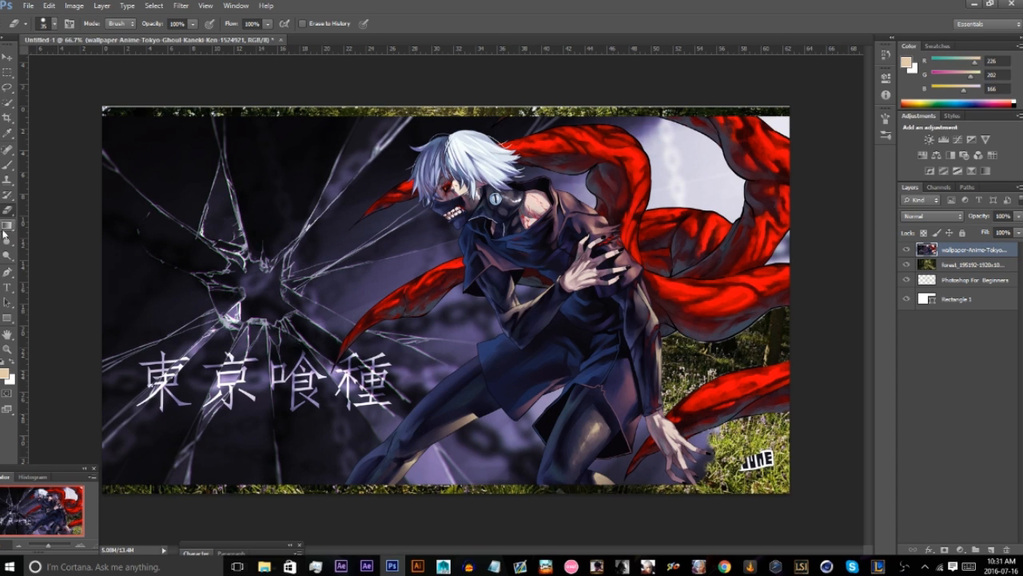
Hide the anime wallpaper layer and start a path over the forest with the Pen tool in Path mode.
{"action": "left_click", "coordinate": [8, 271]}
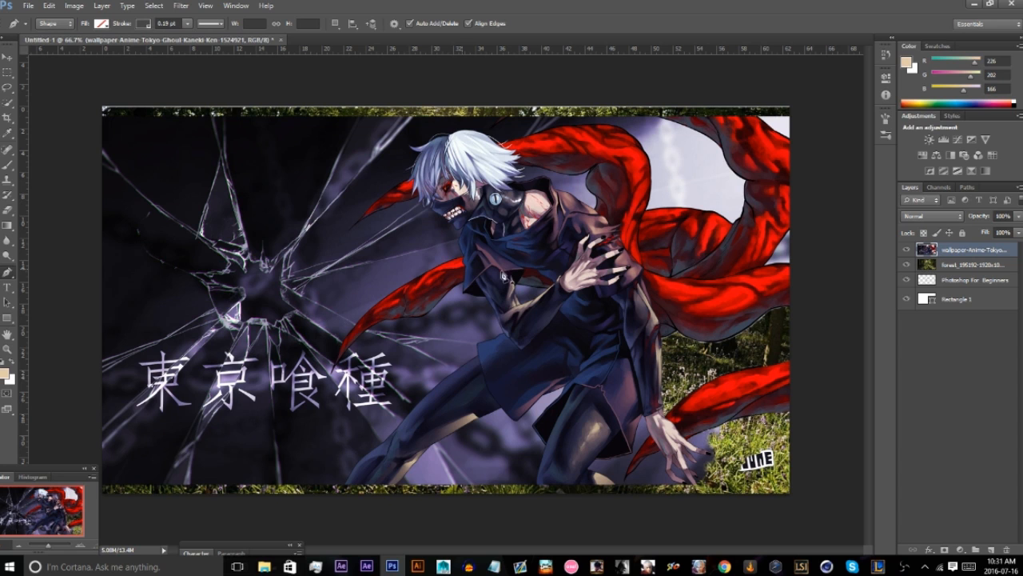
{"action": "left_click", "coordinate": [907, 250]}
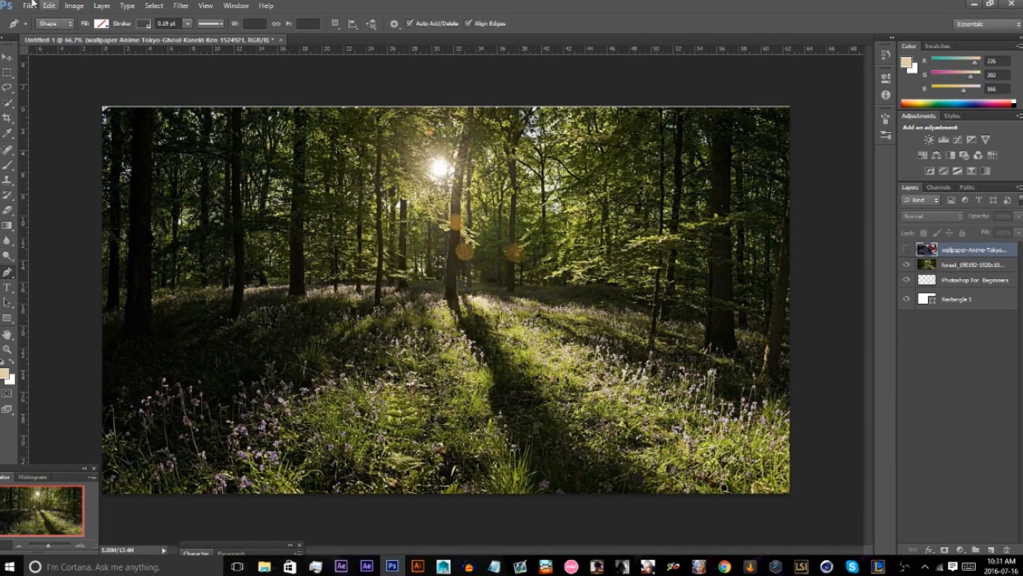
{"action": "left_click", "coordinate": [48, 23]}
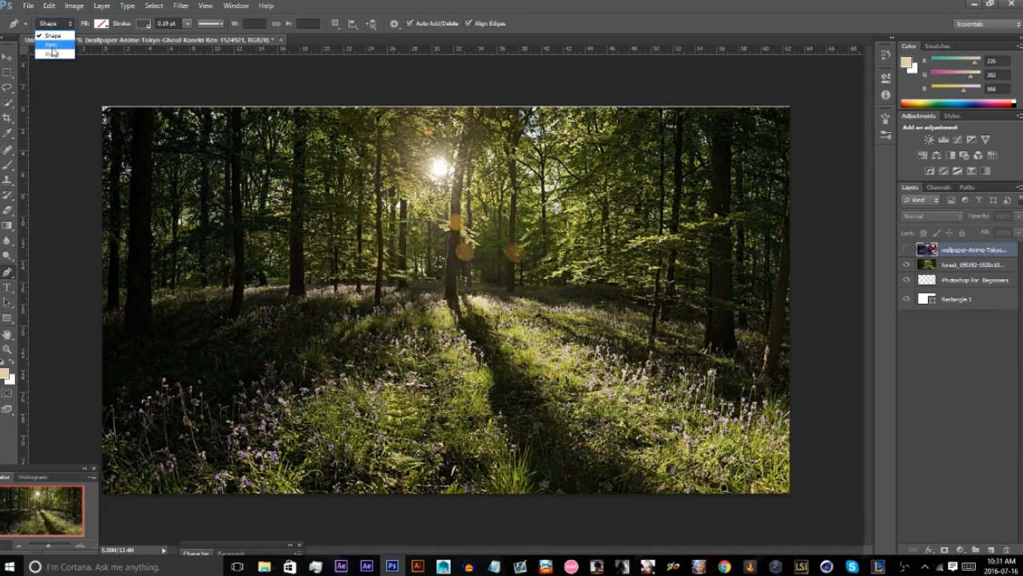
{"action": "left_click", "coordinate": [55, 46]}
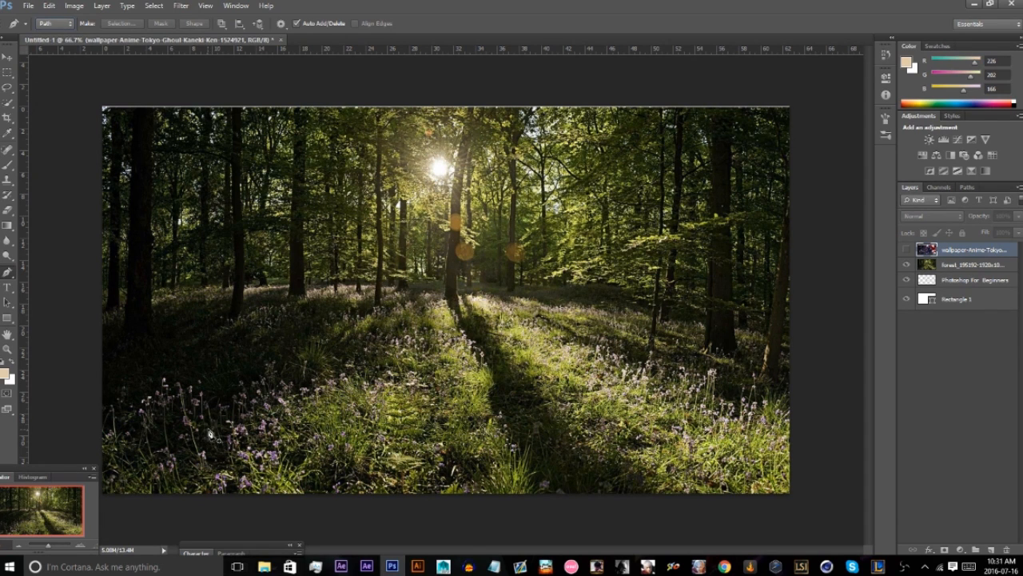
{"action": "left_click", "coordinate": [420, 312]}
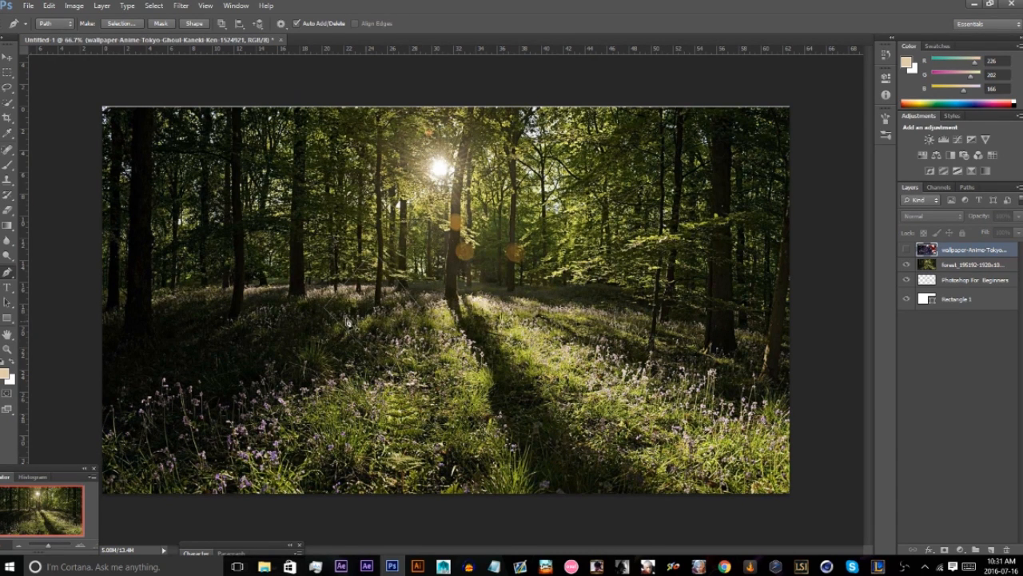
Open the Paths to Illustrator export for the work path and cancel it.
{"action": "left_click", "coordinate": [28, 6]}
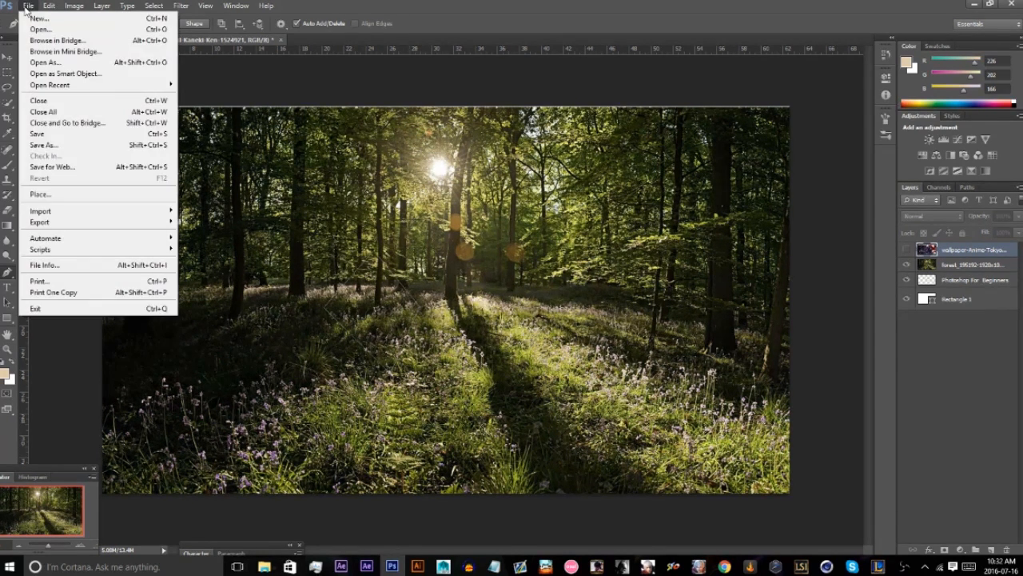
{"action": "mouse_move", "coordinate": [95, 222]}
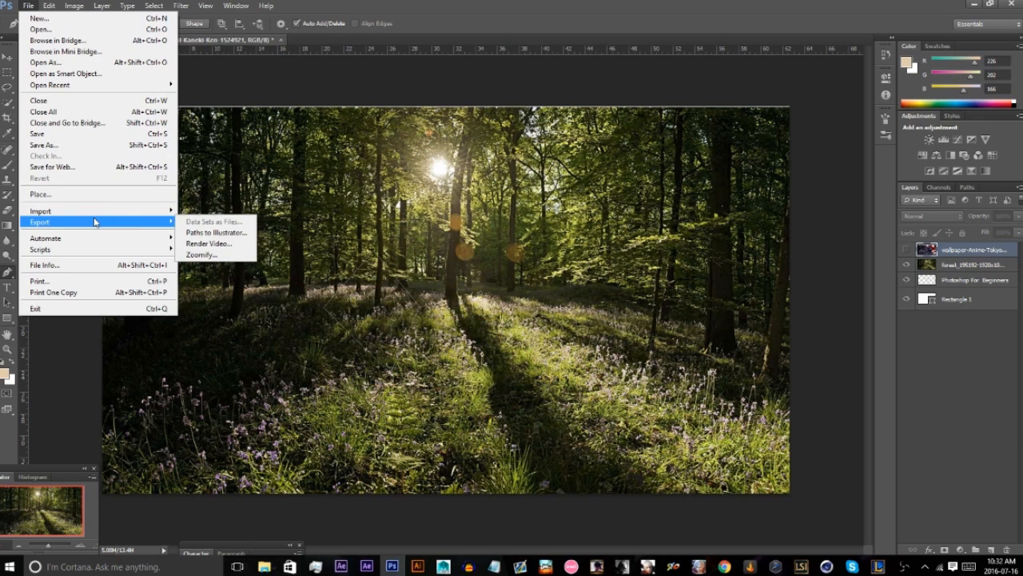
{"action": "left_click", "coordinate": [224, 230]}
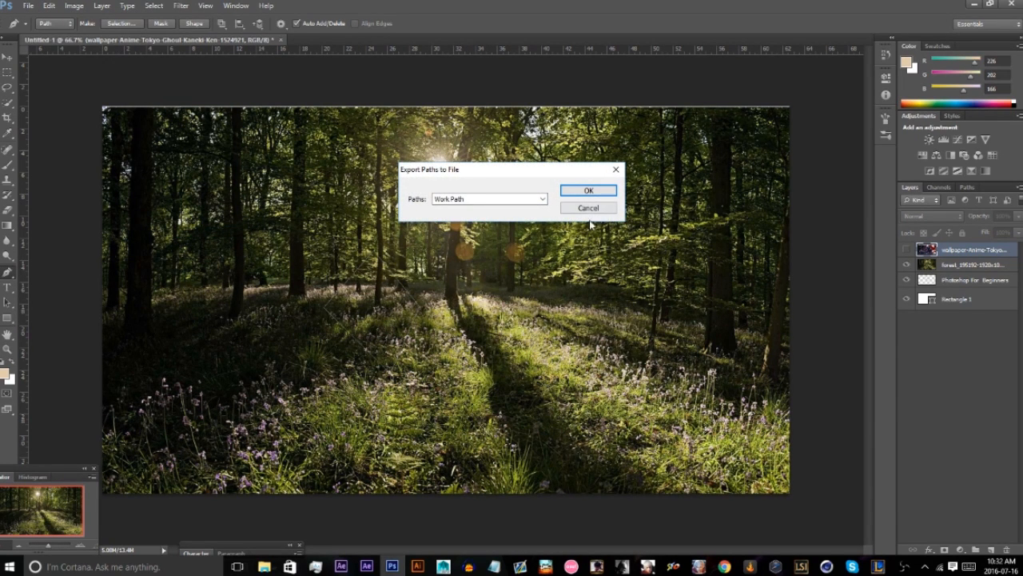
{"action": "left_click", "coordinate": [586, 209]}
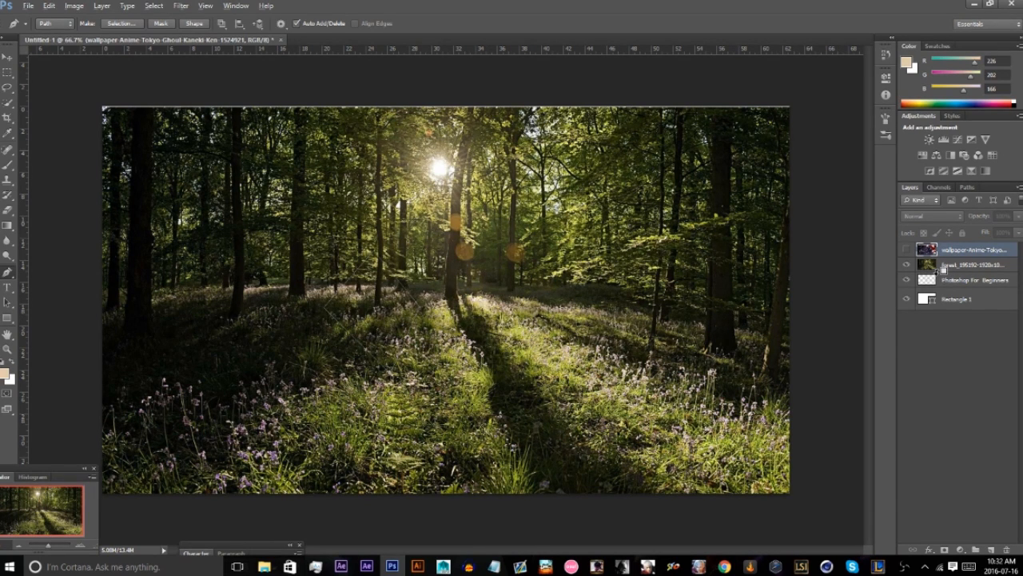
Delete the work path and the hidden anime wallpaper layer.
{"action": "left_click", "coordinate": [960, 187]}
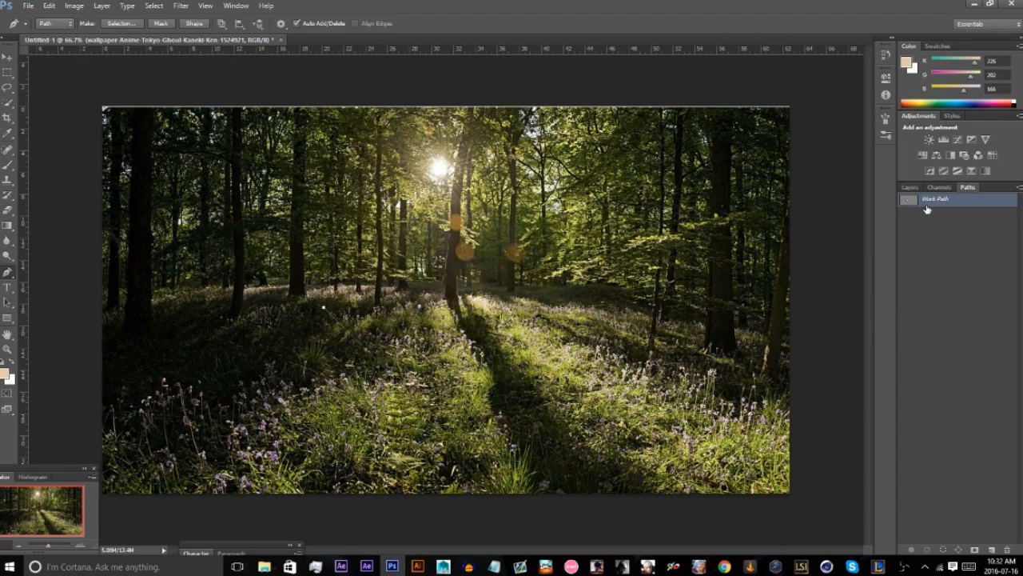
{"action": "key", "text": "Delete"}
{"action": "key", "text": "Delete"}
Draw a closed four-sided shape about 487 px wide and 678 px high with the Pen tool in Shape mode.
{"action": "left_click", "coordinate": [55, 23]}
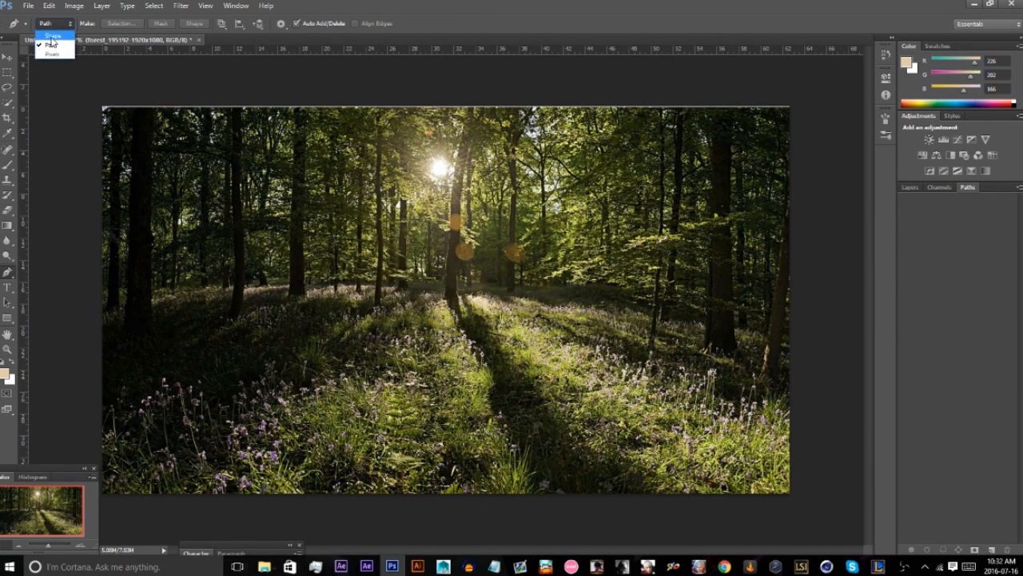
{"action": "left_click", "coordinate": [52, 37]}
{"action": "left_click", "coordinate": [298, 171]}
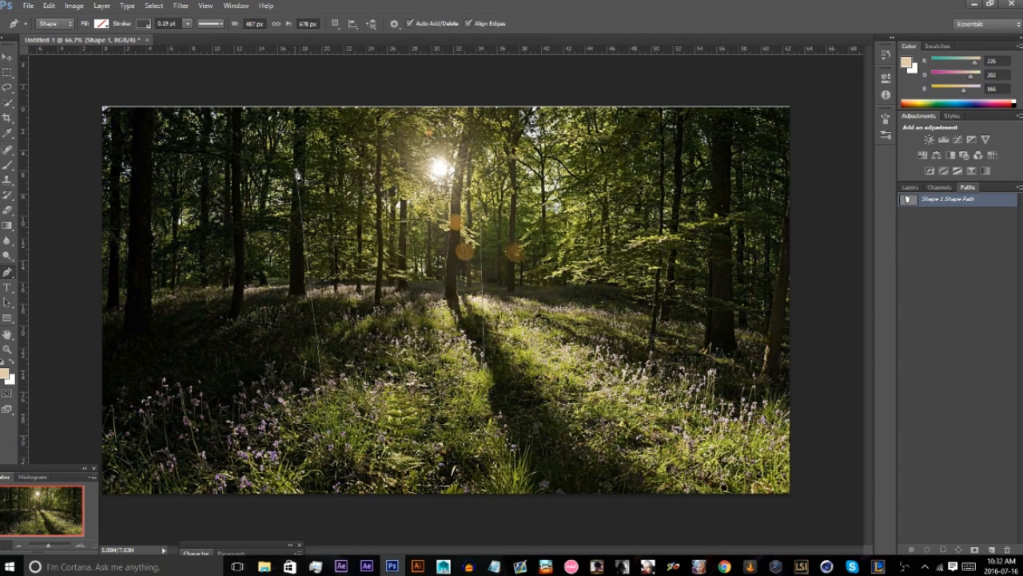
{"action": "left_click", "coordinate": [298, 173]}
Give the four-sided shape a solid fill, trying several swatches and settling on dark green.
{"action": "left_click", "coordinate": [104, 24]}
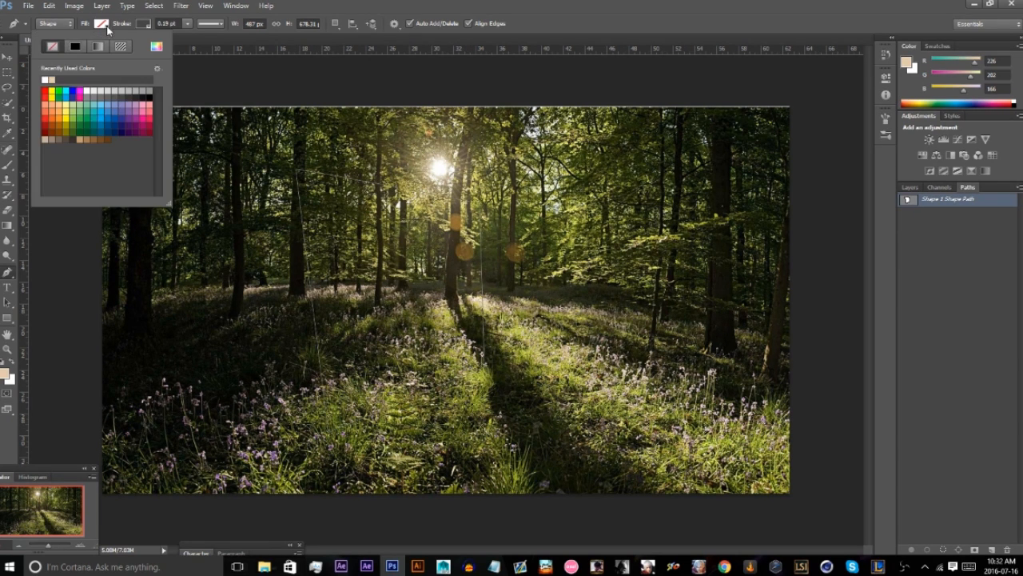
{"action": "left_click", "coordinate": [75, 50]}
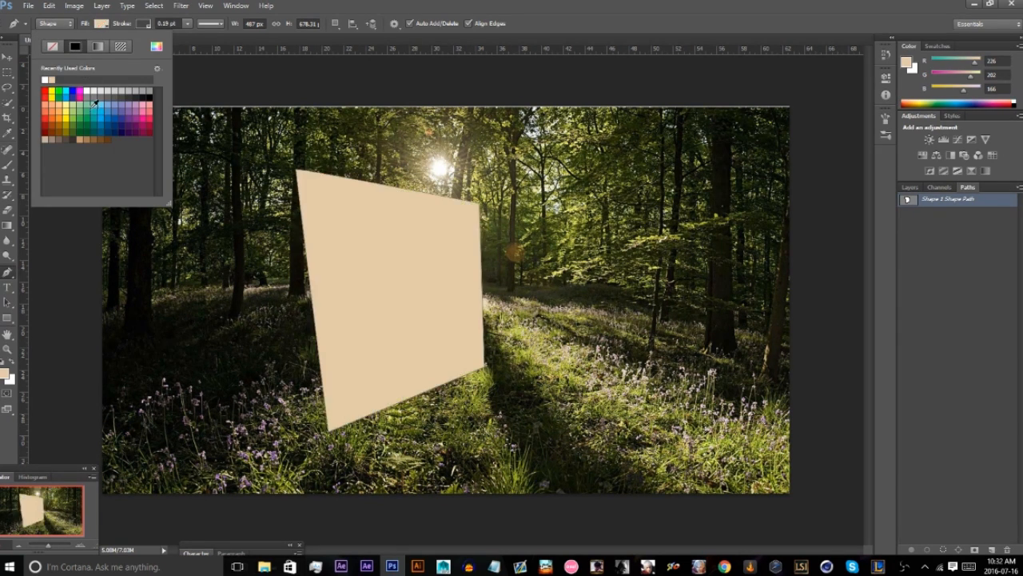
{"action": "left_click", "coordinate": [88, 107]}
{"action": "left_click", "coordinate": [119, 110]}
{"action": "left_click", "coordinate": [92, 117]}
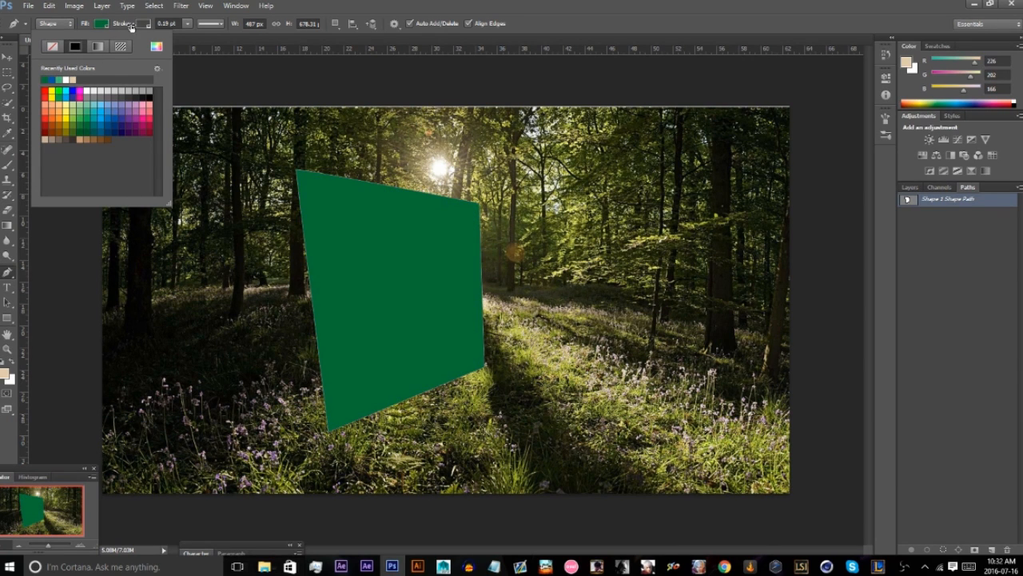
Set the green shape's stroke to light blue with a width of 17.66 pt.
{"action": "left_click", "coordinate": [137, 24]}
{"action": "left_click", "coordinate": [121, 93]}
{"action": "left_click", "coordinate": [107, 92]}
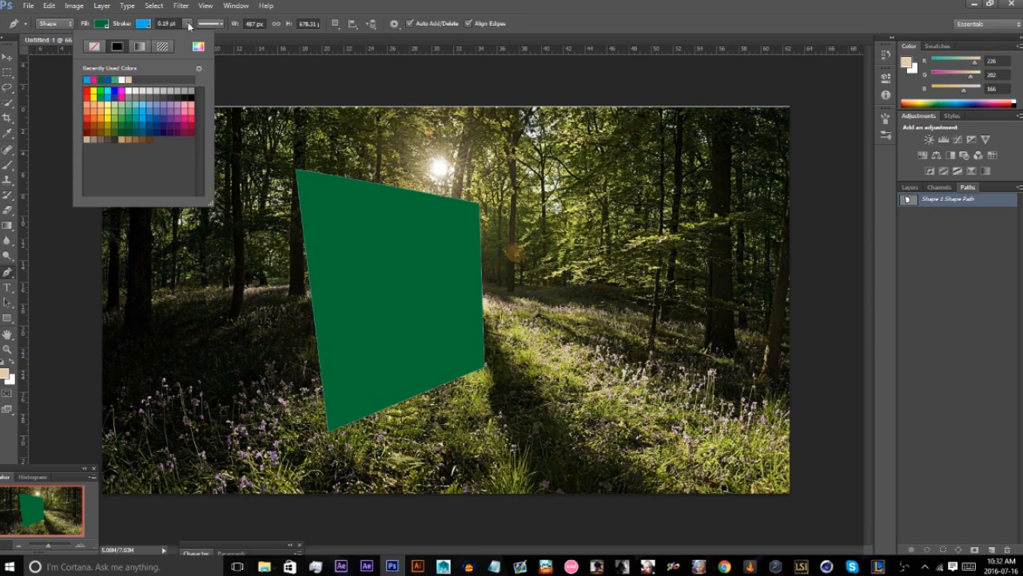
{"action": "left_click", "coordinate": [184, 24]}
{"action": "left_click_drag", "start_coordinate": [192, 37], "coordinate": [213, 41]}
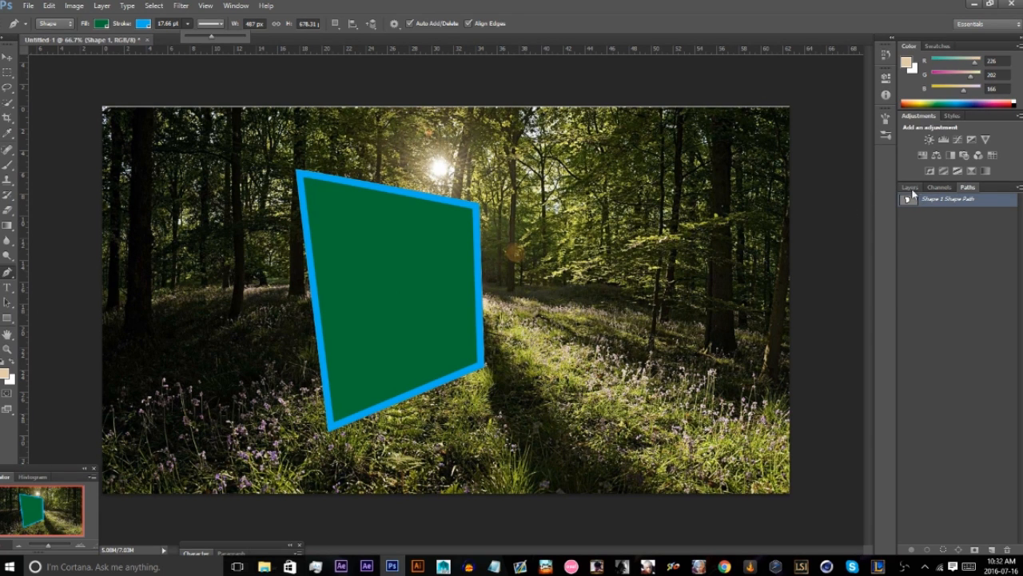
Delete the green shape's path and return to the layer list.
{"action": "left_click", "coordinate": [938, 203]}
{"action": "key", "text": "Delete"}
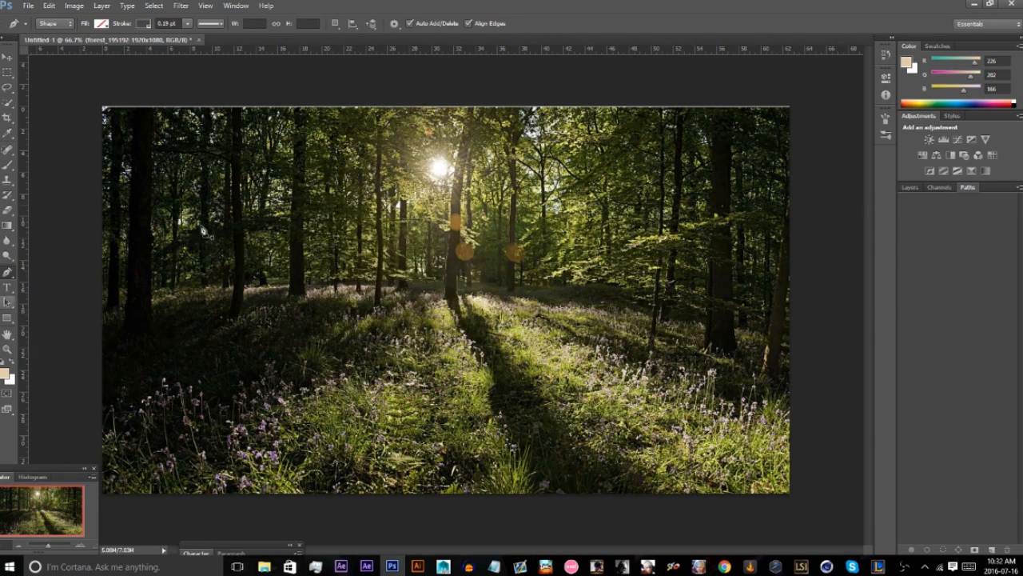
{"action": "left_click", "coordinate": [910, 187]}
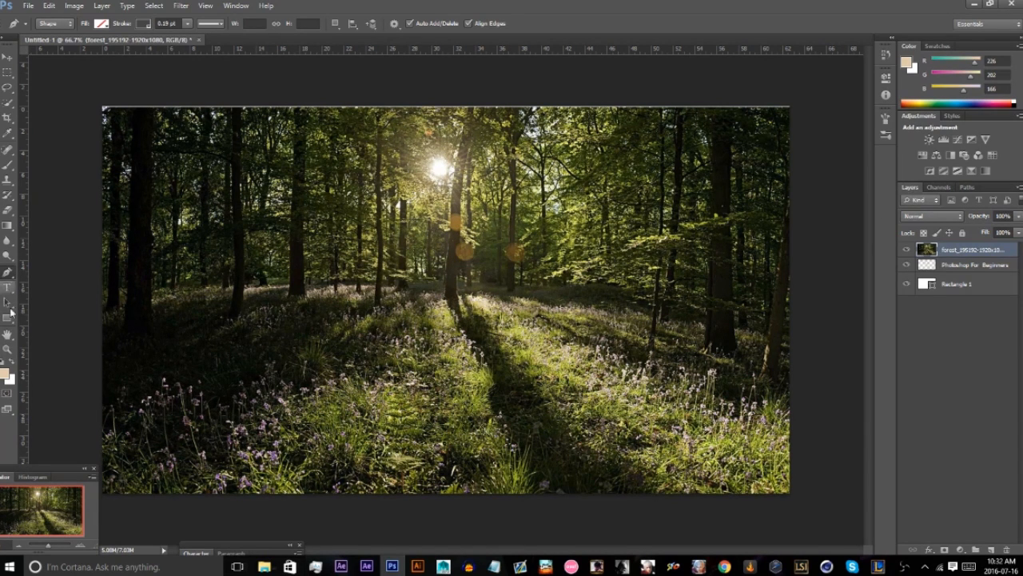
Draw two trial rectangles over the forest with the Rectangle tool, undoing each one.
{"action": "left_click", "coordinate": [12, 319]}
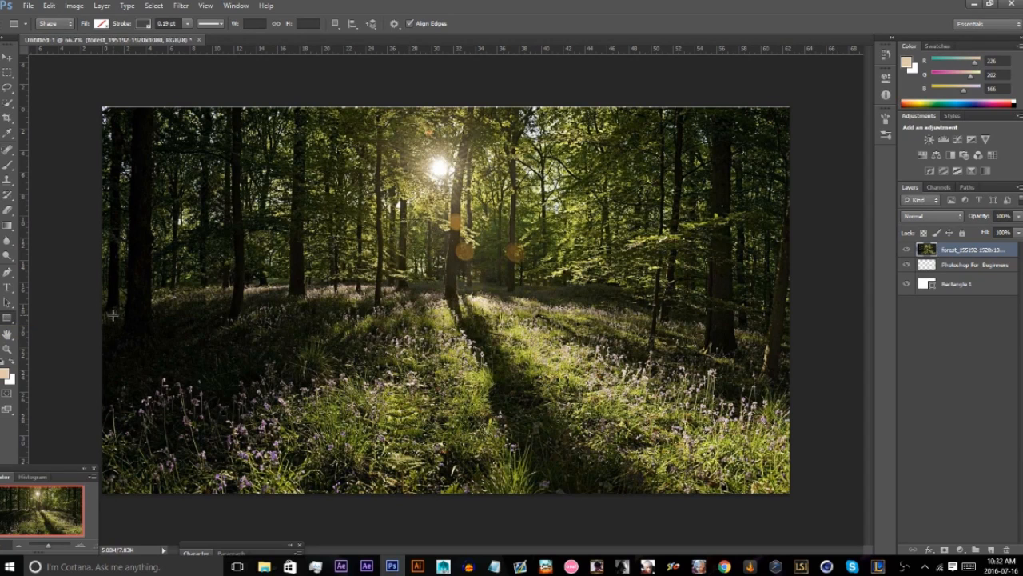
{"action": "left_click", "coordinate": [8, 273]}
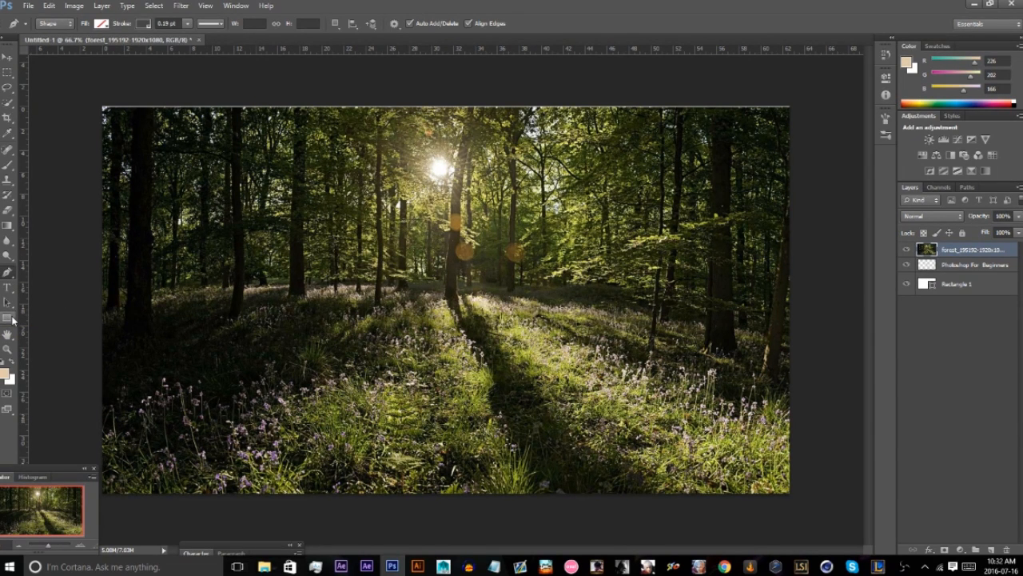
{"action": "left_click", "coordinate": [7, 317]}
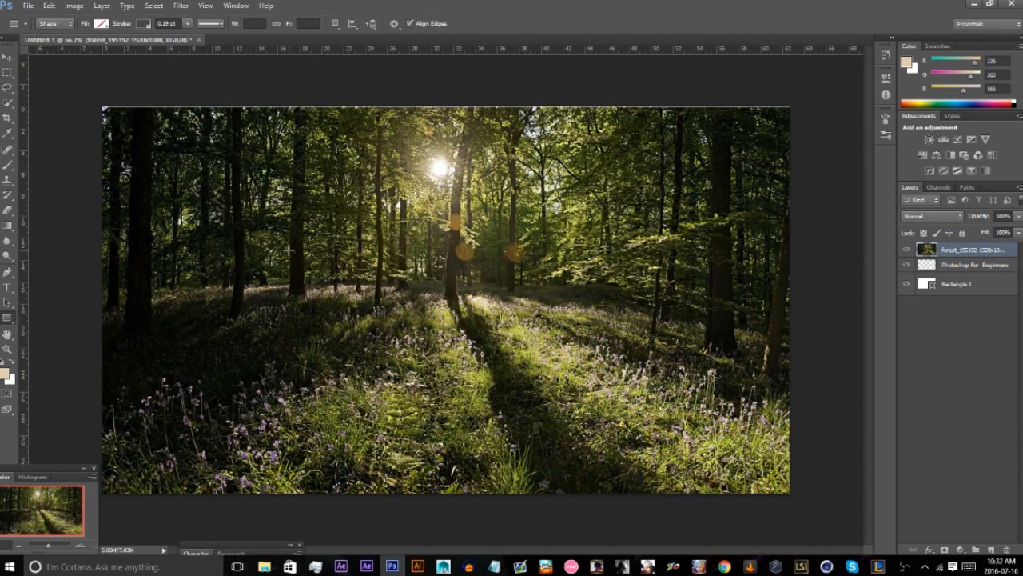
{"action": "left_click_drag", "start_coordinate": [232, 183], "coordinate": [597, 312]}
{"action": "key", "text": "ctrl+z"}
{"action": "left_click_drag", "start_coordinate": [283, 186], "coordinate": [529, 402]}
{"action": "key", "text": "ctrl+z"}
Draw a square about 479 px wide over the forest and fill it with gray.
{"action": "left_click_drag", "start_coordinate": [352, 184], "coordinate": [525, 381]}
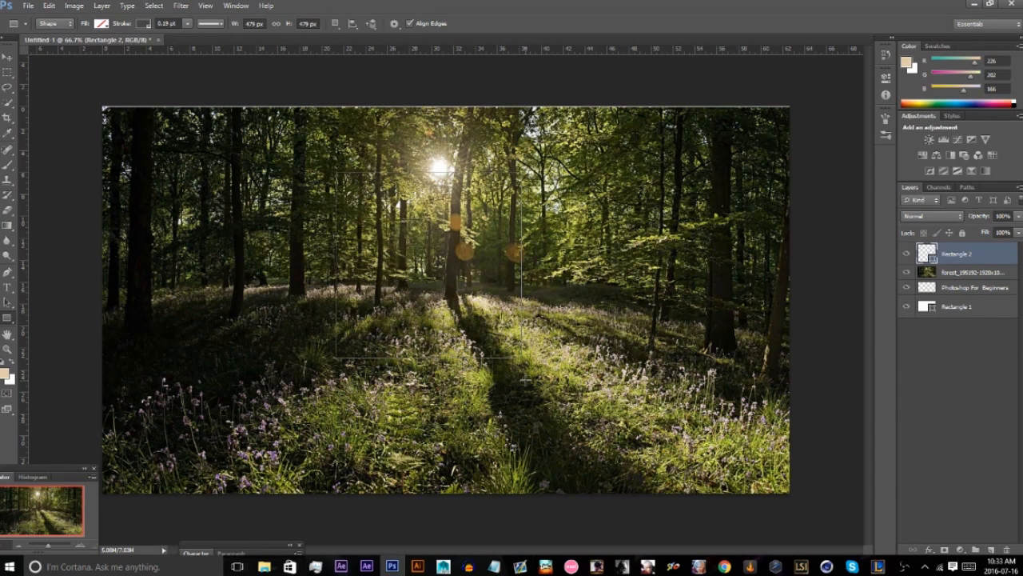
{"action": "left_click", "coordinate": [102, 23]}
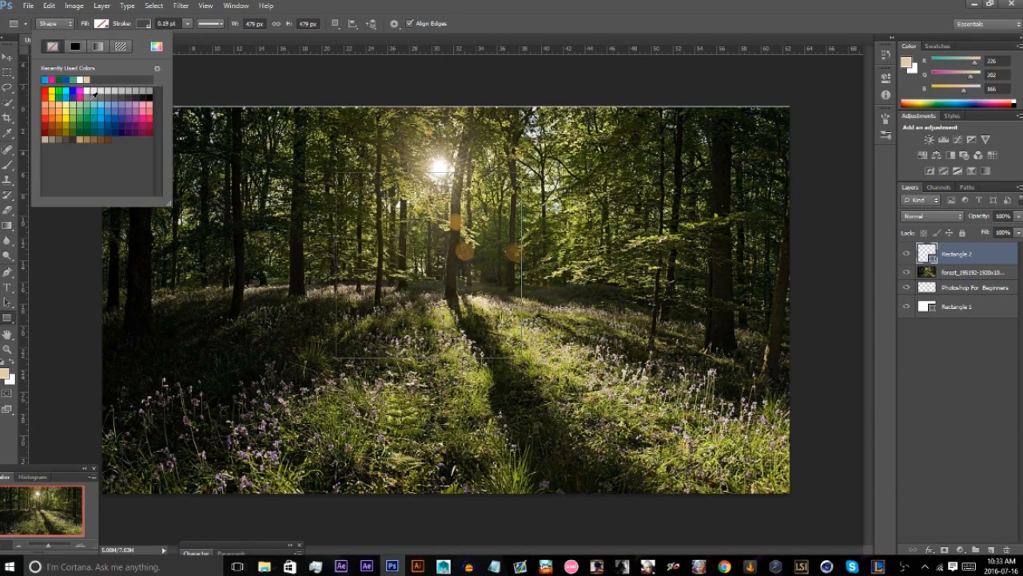
{"action": "left_click", "coordinate": [95, 93]}
Set the gray square's stroke width to 22.86 pt and delete the square's layer.
{"action": "left_click", "coordinate": [144, 24]}
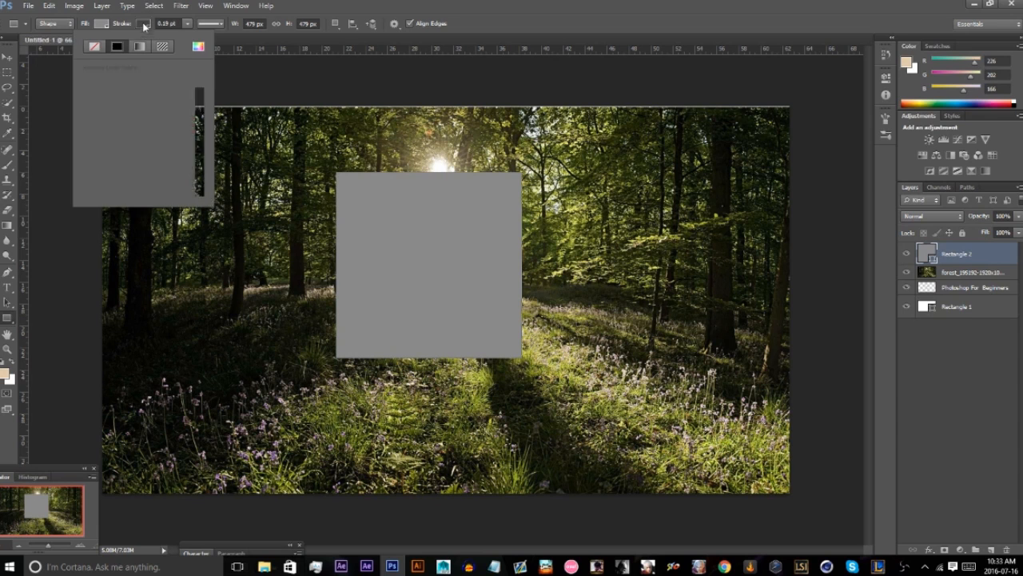
{"action": "left_click", "coordinate": [205, 24]}
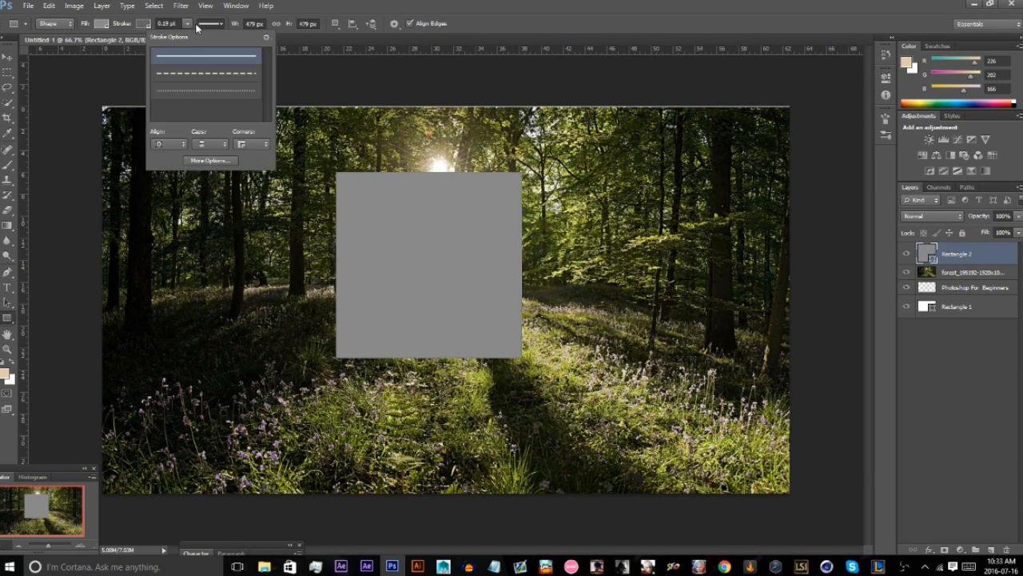
{"action": "left_click", "coordinate": [196, 26]}
{"action": "left_click_drag", "start_coordinate": [196, 37], "coordinate": [195, 37]}
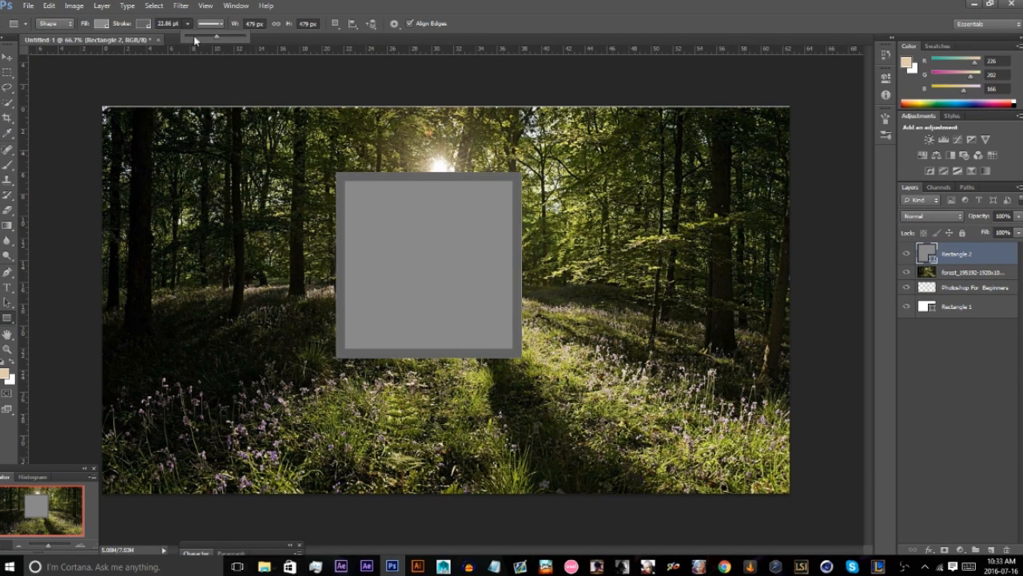
{"action": "left_click", "coordinate": [973, 256]}
{"action": "key", "text": "Delete"}
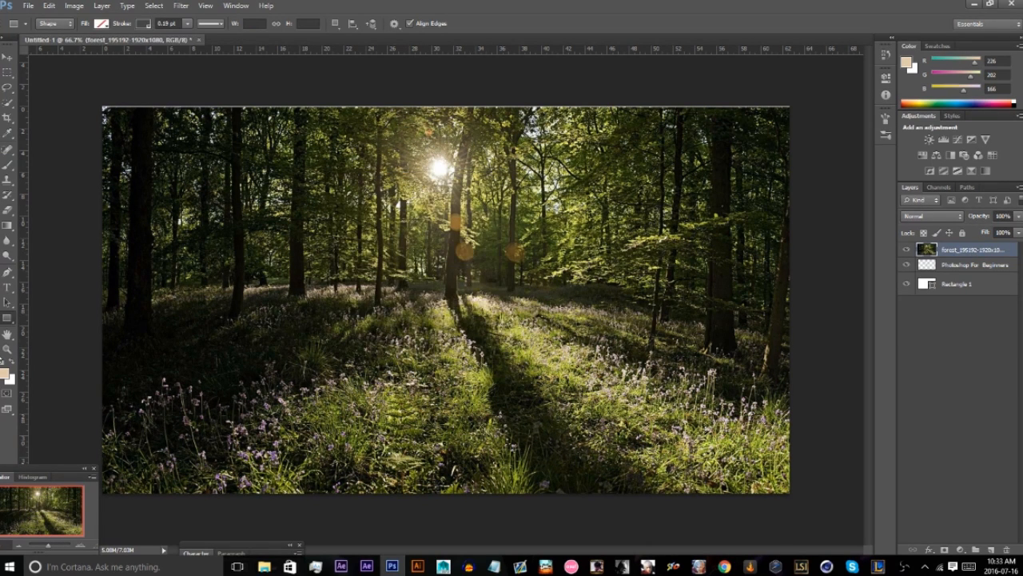
Draw a trial shape over the forest with the Rounded Rectangle tool and delete it.
{"action": "right_click", "coordinate": [7, 325]}
{"action": "left_click", "coordinate": [56, 328]}
{"action": "left_click_drag", "start_coordinate": [305, 280], "coordinate": [435, 350]}
{"action": "key", "text": "Delete"}
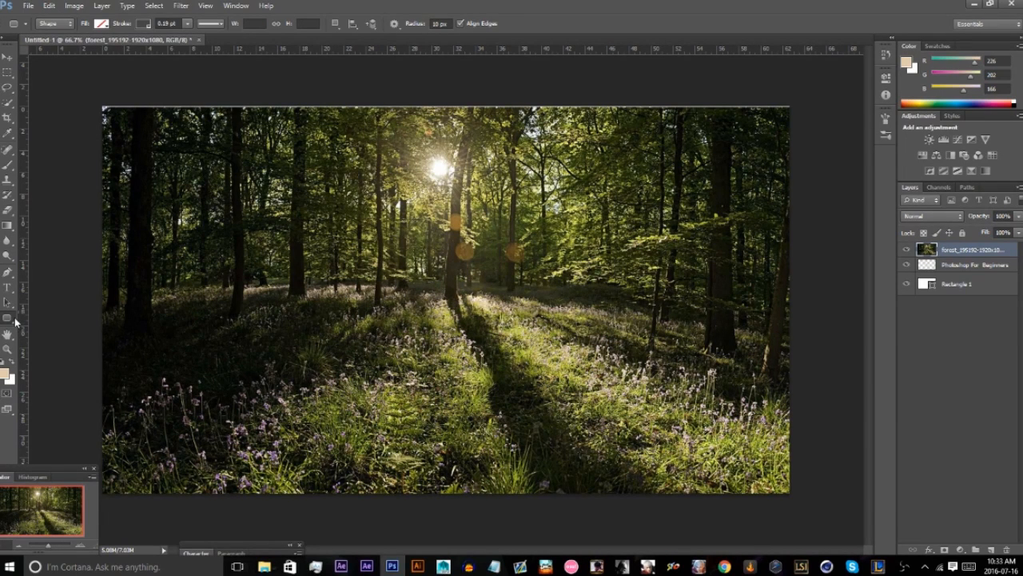
Draw a circle about 497 px in diameter with the Ellipse tool and undo it.
{"action": "right_click", "coordinate": [16, 320]}
{"action": "left_click", "coordinate": [44, 339]}
{"action": "left_click_drag", "start_coordinate": [298, 199], "coordinate": [487, 515]}
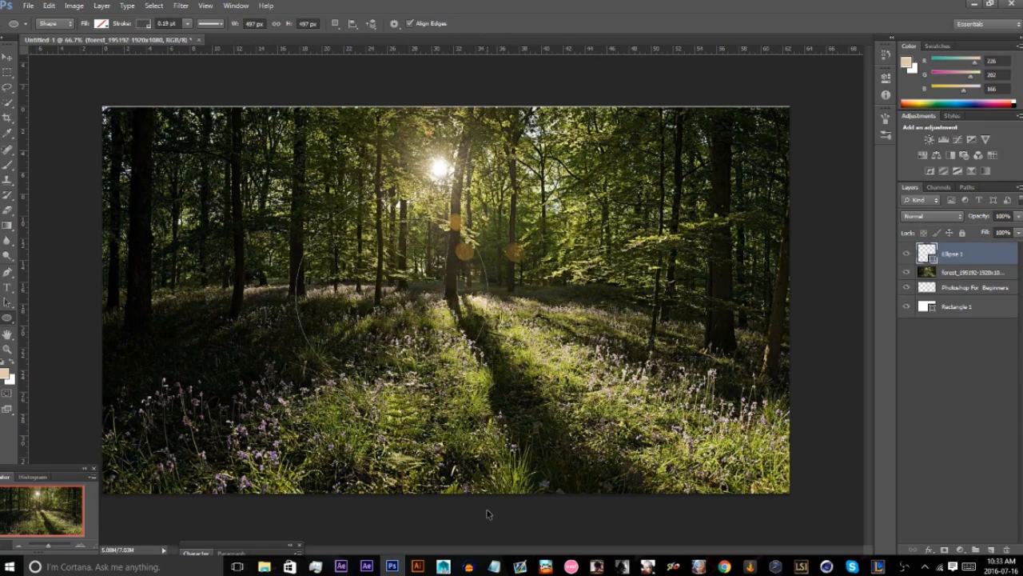
{"action": "key", "text": "ctrl+z"}
Draw a horizontal line about 1319 px long across the forest with the Line tool, switch to the Move tool and delete the line.
{"action": "right_click", "coordinate": [7, 325]}
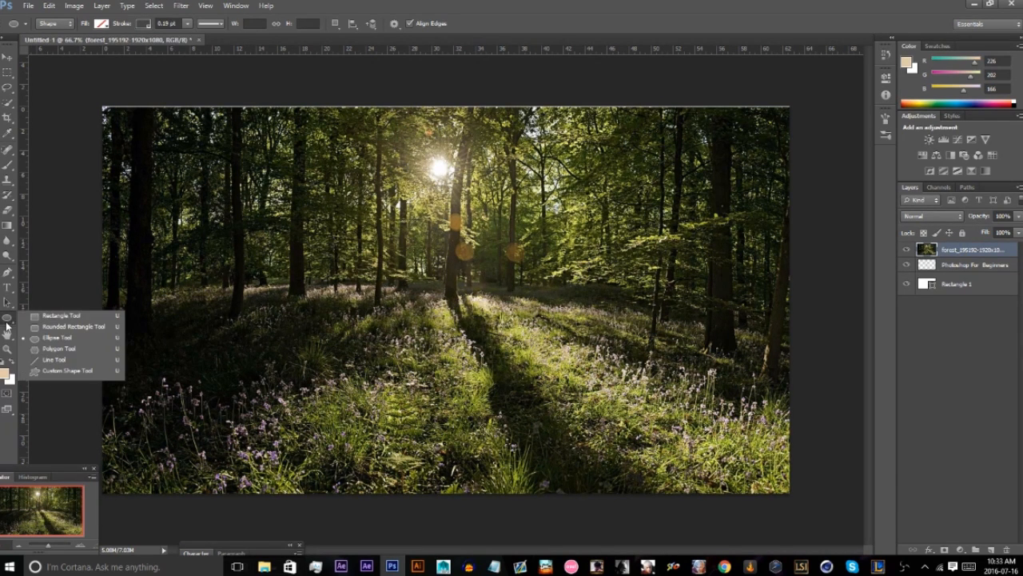
{"action": "left_click", "coordinate": [58, 358]}
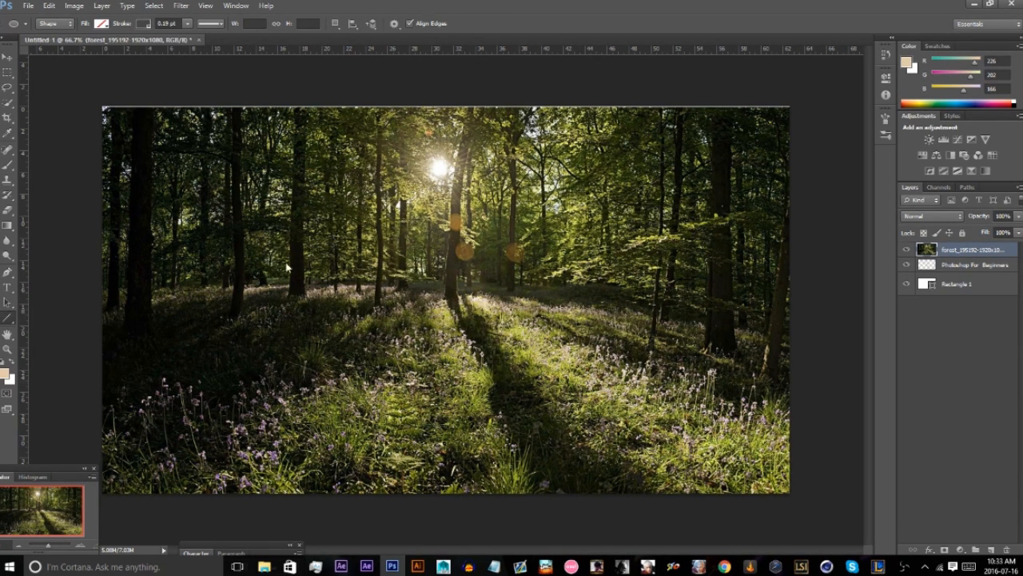
{"action": "left_click_drag", "start_coordinate": [186, 209], "coordinate": [703, 210]}
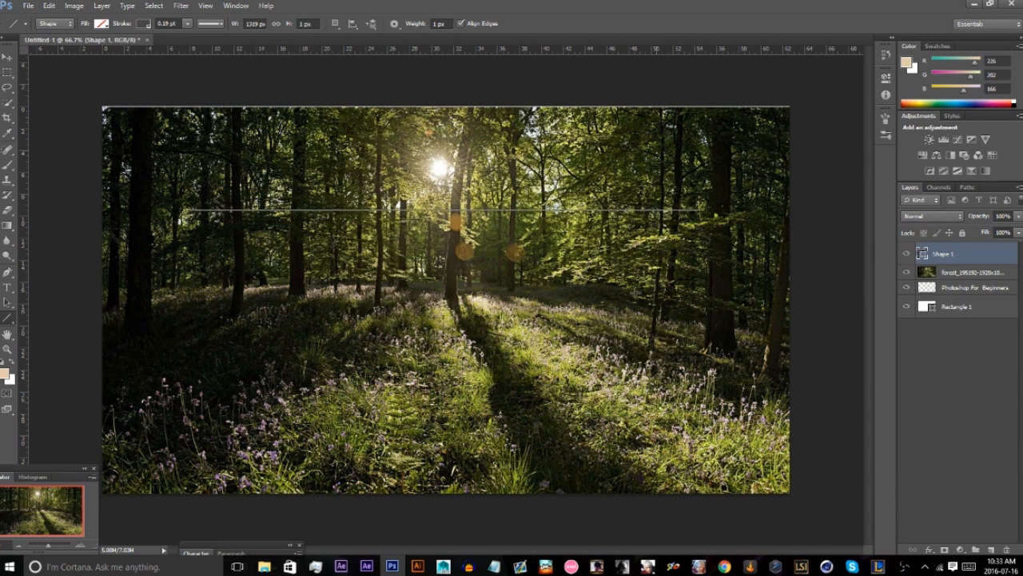
{"action": "left_click", "coordinate": [8, 64]}
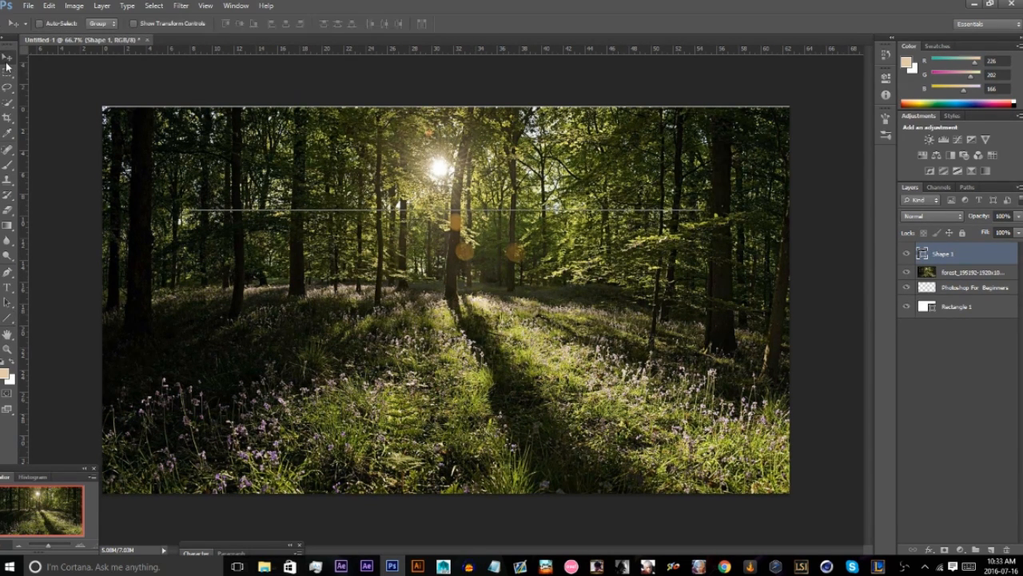
{"action": "key", "text": "Delete"}
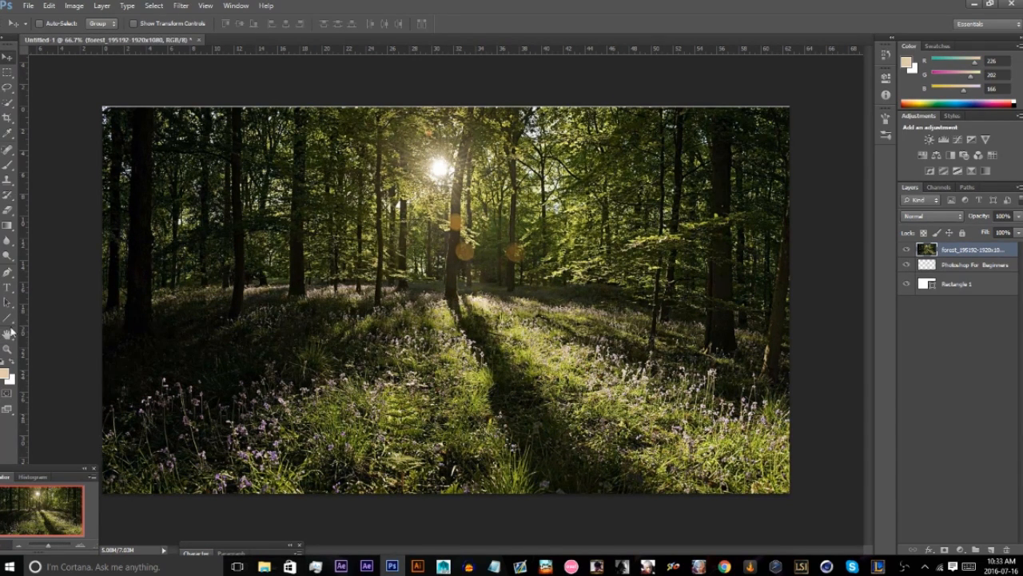
Draw three trial arrow shapes across the forest with the Custom Shape tool and undo all of them.
{"action": "left_click_drag", "start_coordinate": [7, 318], "coordinate": [49, 366]}
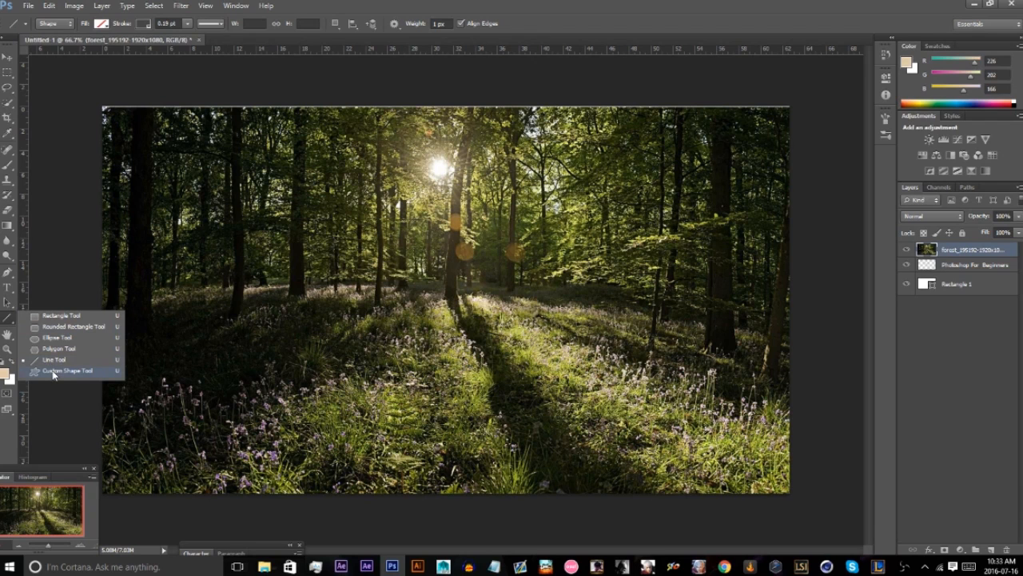
{"action": "left_click", "coordinate": [55, 374]}
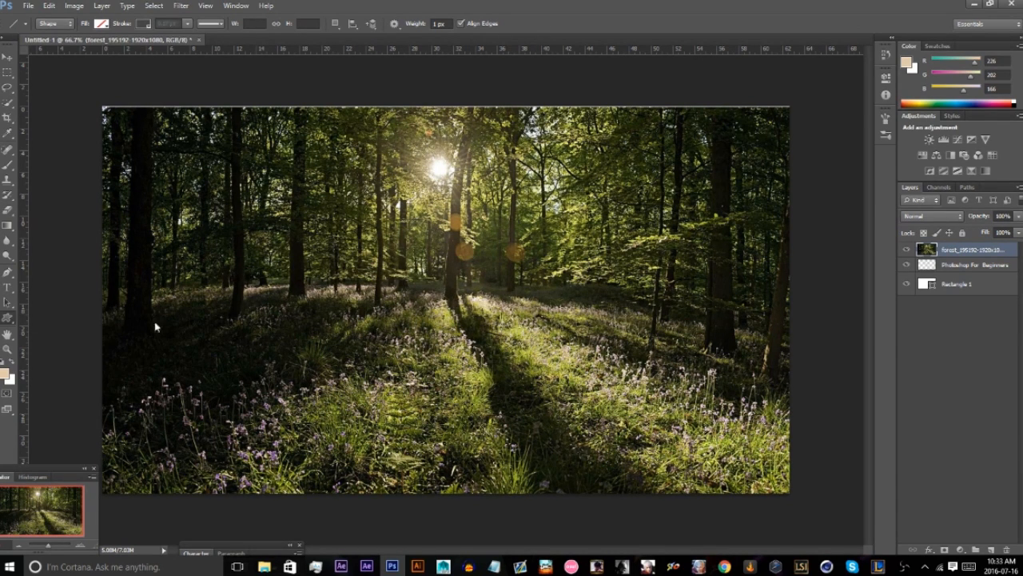
{"action": "left_click_drag", "start_coordinate": [291, 291], "coordinate": [293, 365]}
{"action": "mouse_move", "coordinate": [351, 319]}
{"action": "left_mouse_down"}
{"action": "mouse_move", "coordinate": [383, 325]}
{"action": "mouse_move", "coordinate": [360, 398]}
{"action": "mouse_move", "coordinate": [462, 392]}
{"action": "mouse_move", "coordinate": [519, 355]}
{"action": "mouse_move", "coordinate": [506, 299]}
{"action": "mouse_move", "coordinate": [495, 402]}
{"action": "mouse_move", "coordinate": [485, 399]}
{"action": "left_mouse_up"}
{"action": "left_click_drag", "start_coordinate": [438, 209], "coordinate": [608, 317]}
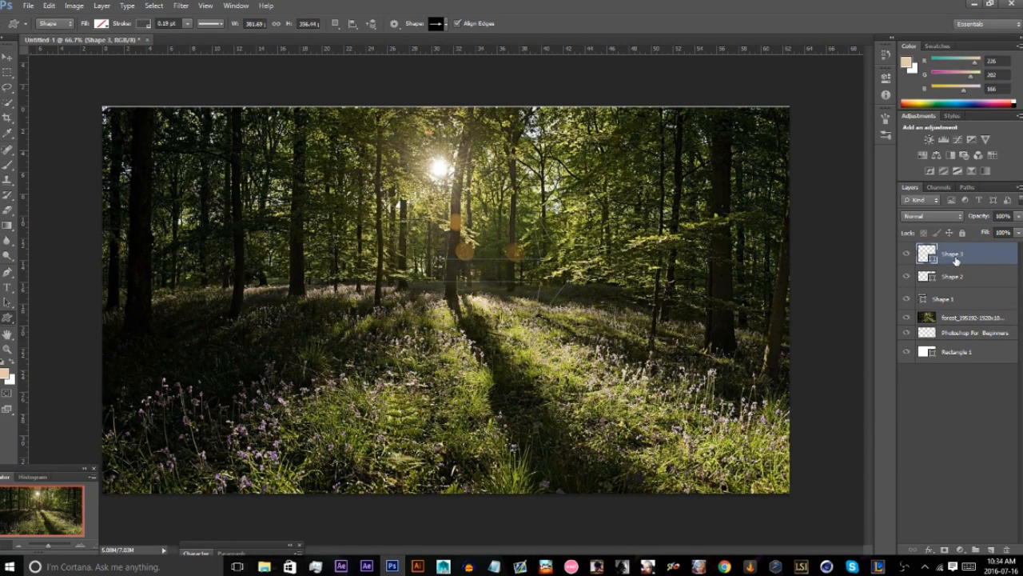
{"action": "key", "text": "ctrl+z"}
{"action": "key", "text": "ctrl+alt+z"}
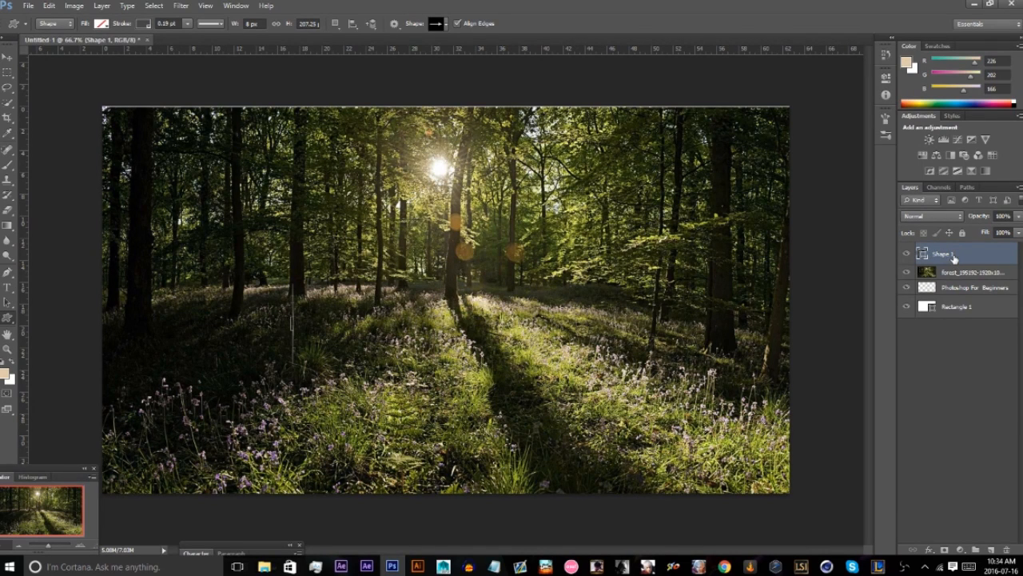
{"action": "key", "text": "ctrl+alt+z"}
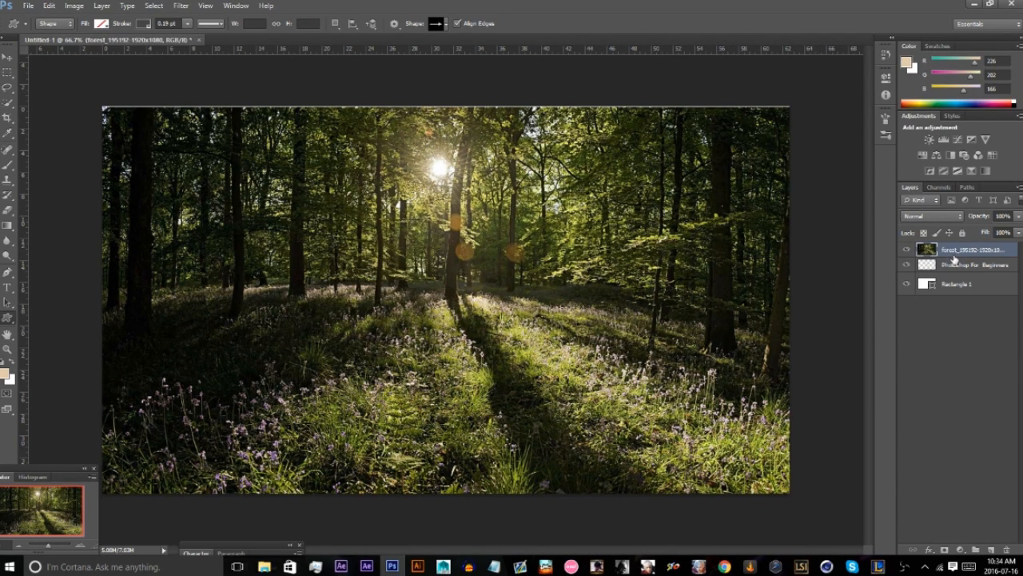
Hide the forest layer and start a new text line above the title with the Type tool.
{"action": "left_click", "coordinate": [12, 290]}
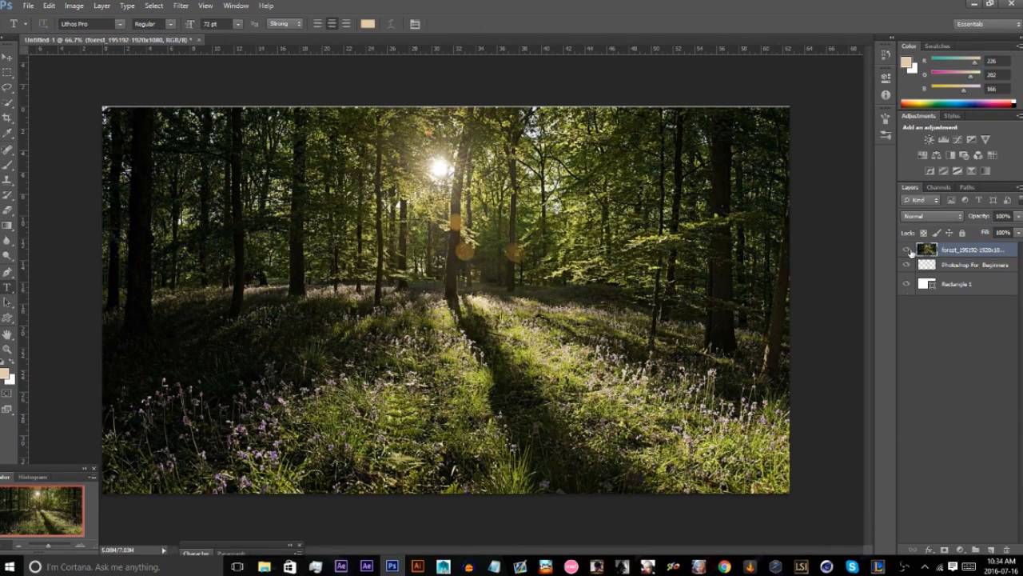
{"action": "left_click", "coordinate": [906, 250]}
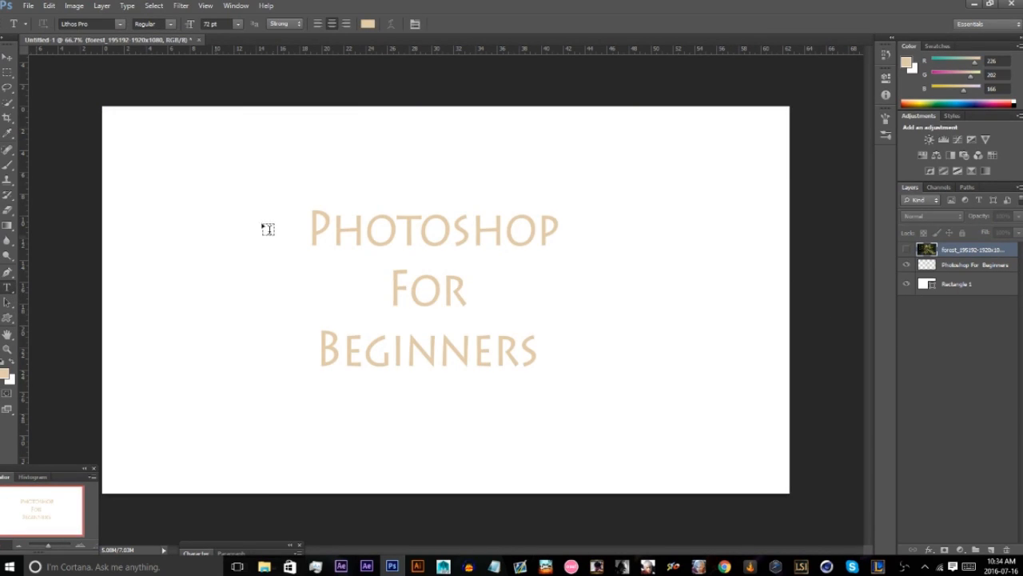
{"action": "left_click", "coordinate": [288, 172]}
Enter the trial text "dghdslgfjkdb" in the new text line and erase all of it.
{"action": "type", "text": "dghdslgfjkdbk"}
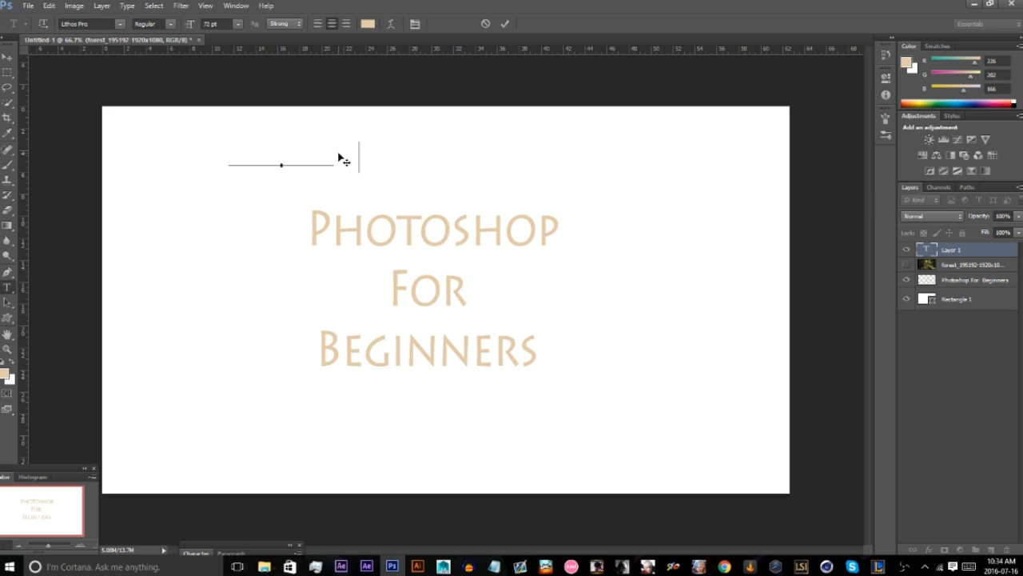
{"action": "key", "text": "BackSpace"}
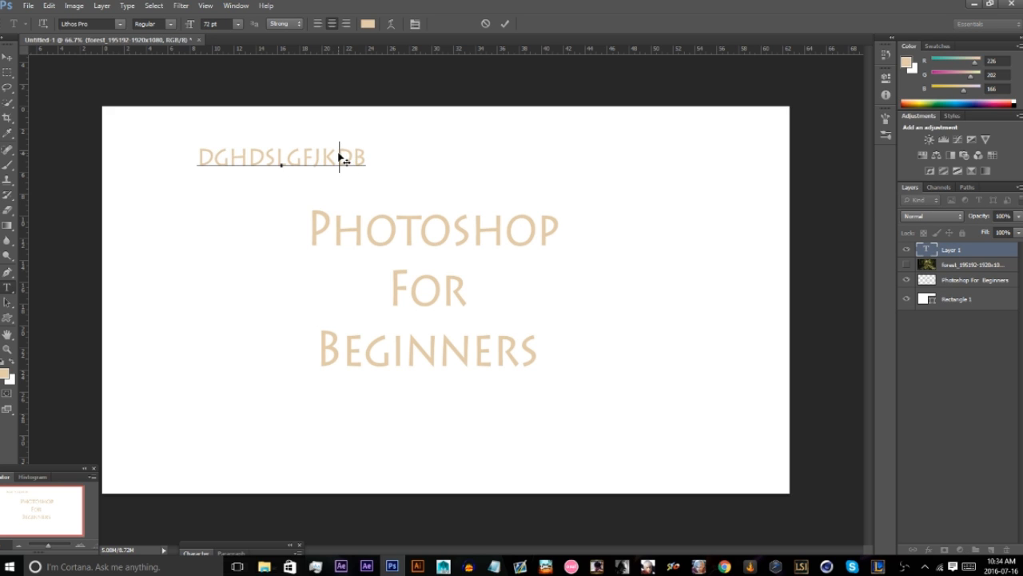
{"action": "key", "text": "BackSpace"}
{"action": "key", "text": "BackSpace"}
{"action": "key", "text": "BackSpace"}
{"action": "key", "text": "BackSpace"}
{"action": "key", "text": "BackSpace"}
{"action": "key", "text": "BackSpace"}
{"action": "key", "text": "BackSpace"}
{"action": "key", "text": "BackSpace"}
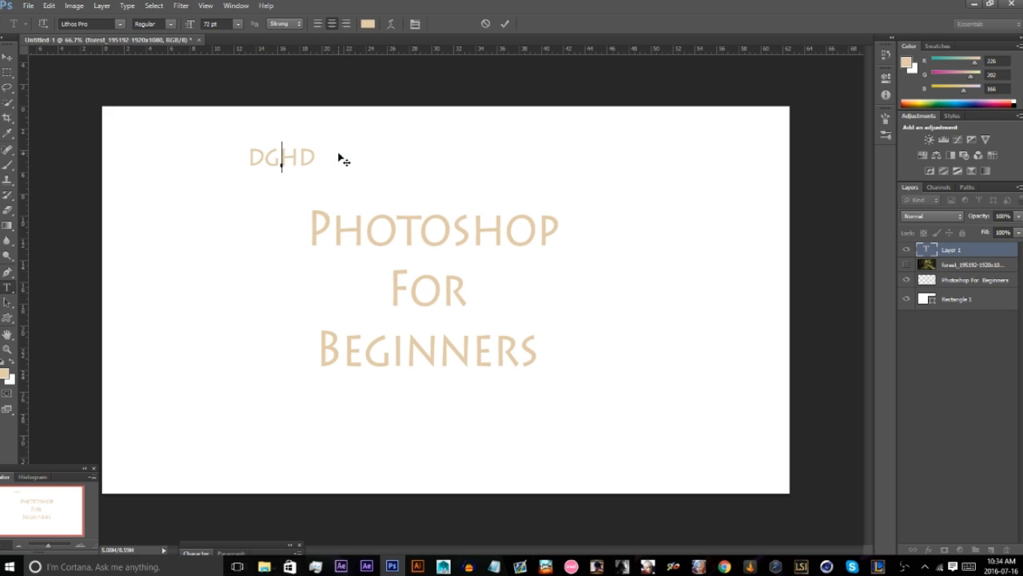
{"action": "key", "text": "BackSpace"}
{"action": "key", "text": "BackSpace"}
{"action": "key", "text": "BackSpace"}
{"action": "key", "text": "BackSpace"}
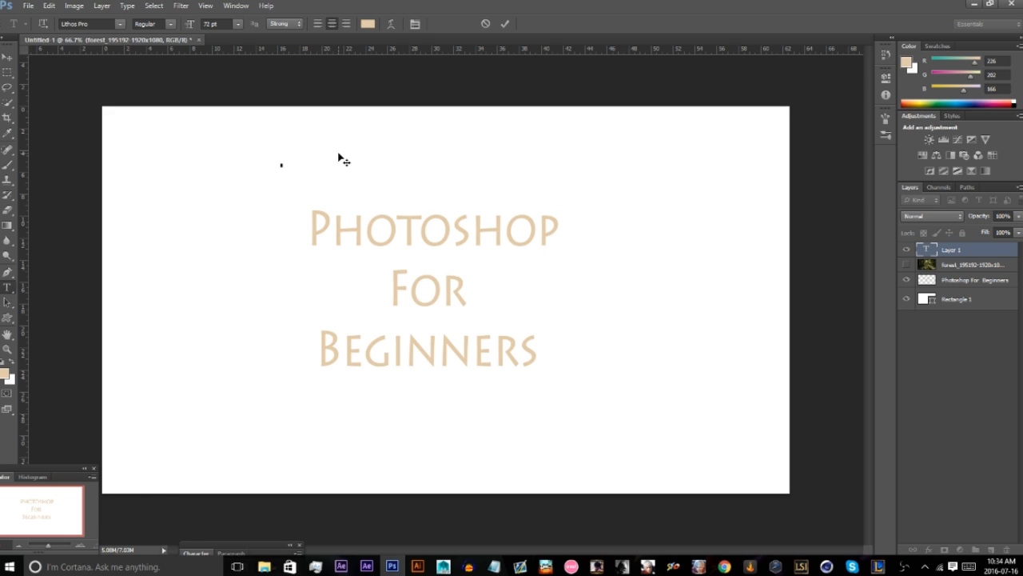
Enter "This Is how it ends" in the new text, with each word on its own line.
{"action": "type", "text": "Ths"}
{"action": "key", "text": "BackSpace"}
{"action": "type", "text": "is"}
{"action": "key", "text": "Return"}
{"action": "type", "text": "Is "}
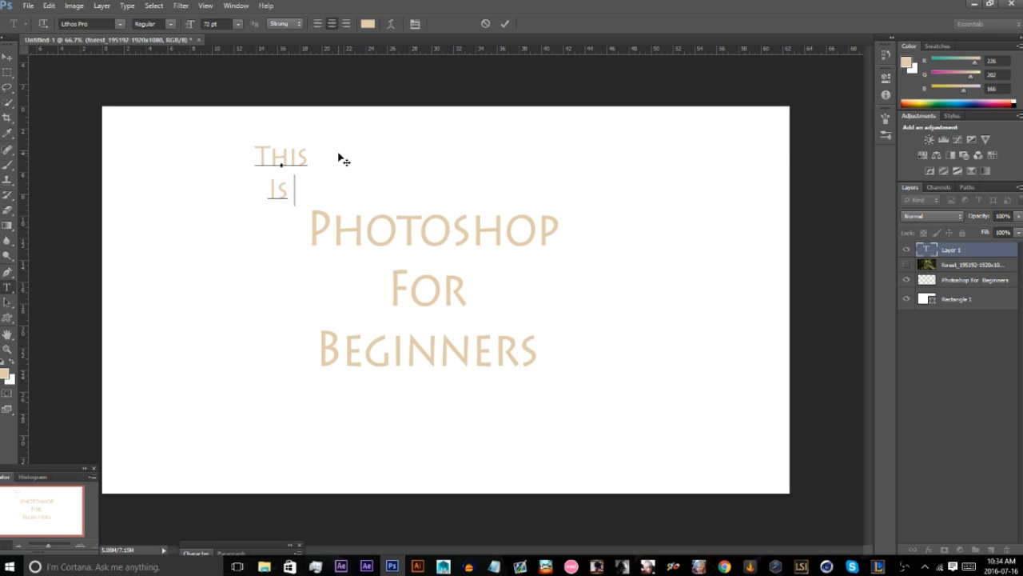
{"action": "type", "text": "how"}
{"action": "key", "text": "Return"}
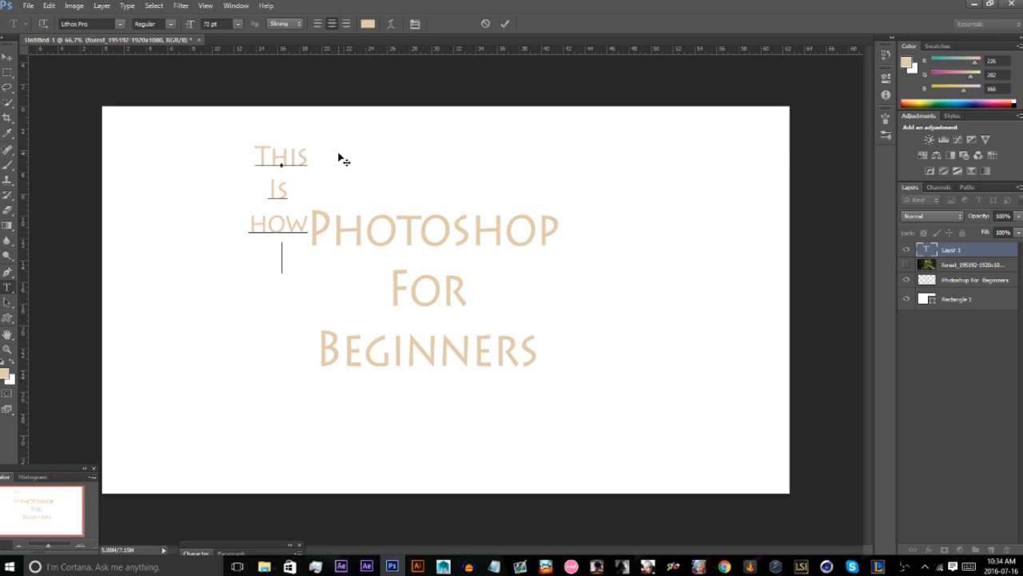
{"action": "type", "text": "It"}
{"action": "type", "text": "ends"}
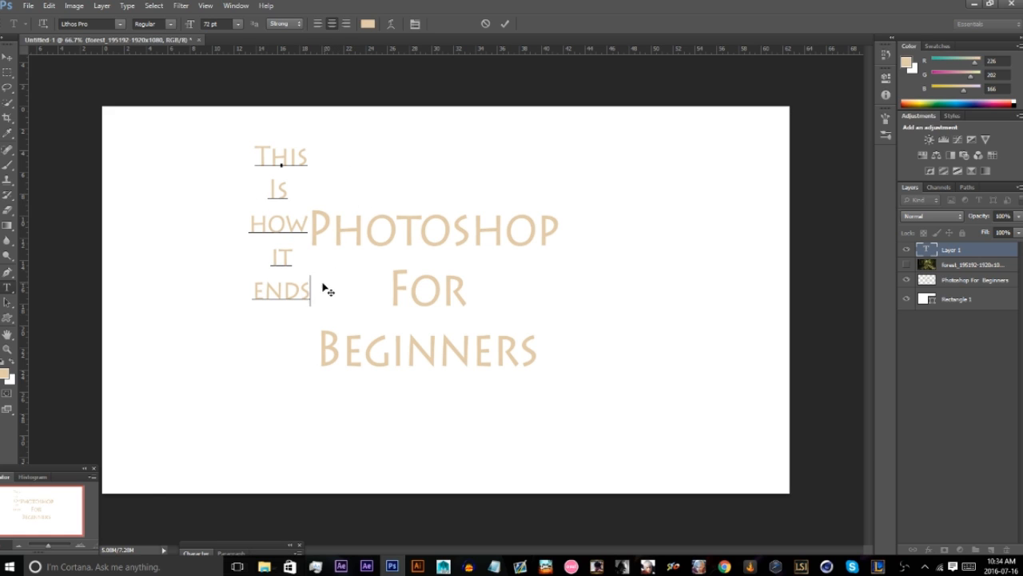
Examine the document's channels and paths, and return to the layer list.
{"action": "left_click_drag", "start_coordinate": [312, 293], "coordinate": [279, 274]}
{"action": "left_click", "coordinate": [243, 286]}
{"action": "left_click", "coordinate": [248, 5]}
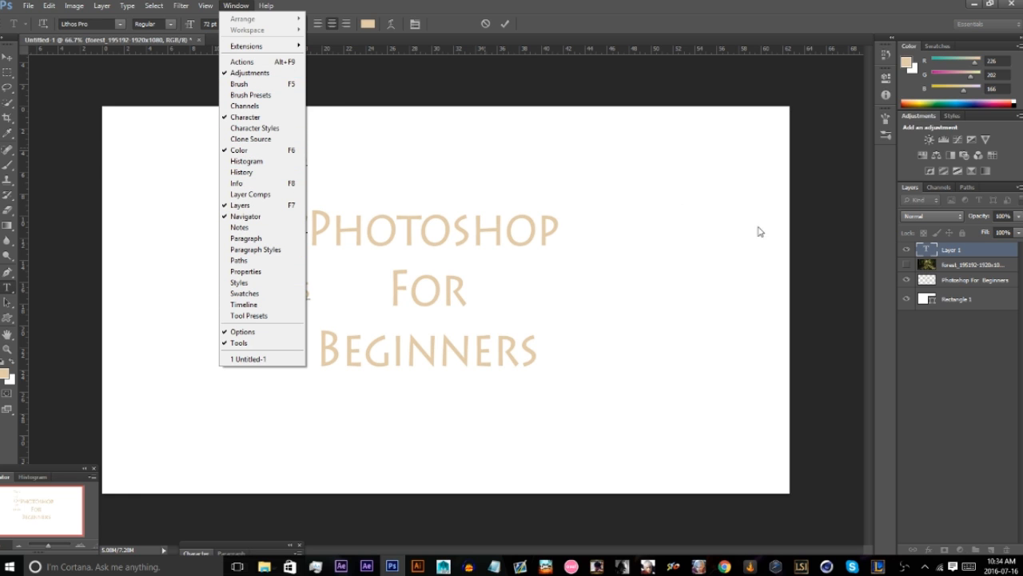
{"action": "left_click", "coordinate": [948, 190]}
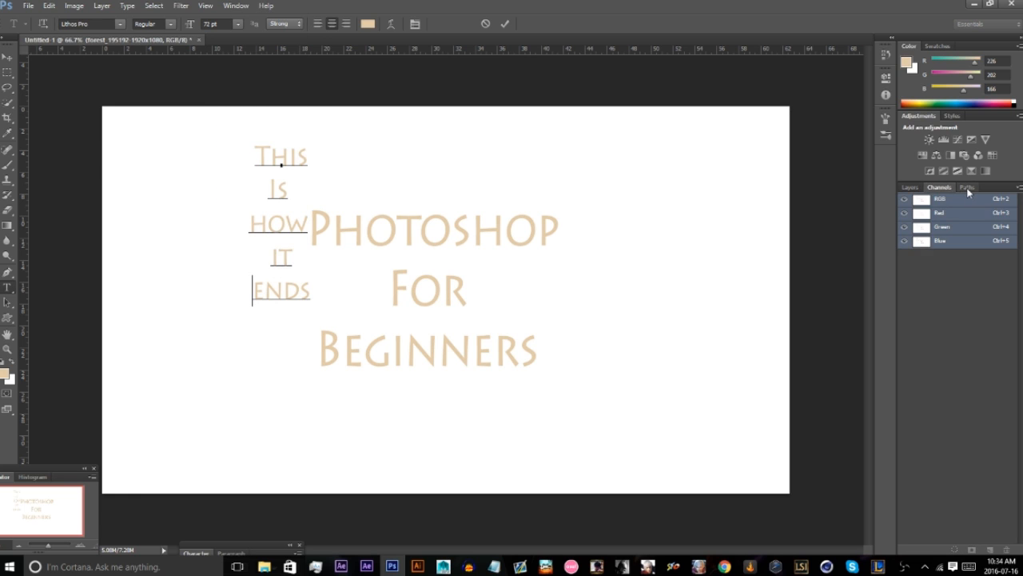
{"action": "left_click", "coordinate": [968, 190]}
{"action": "left_click", "coordinate": [917, 186]}
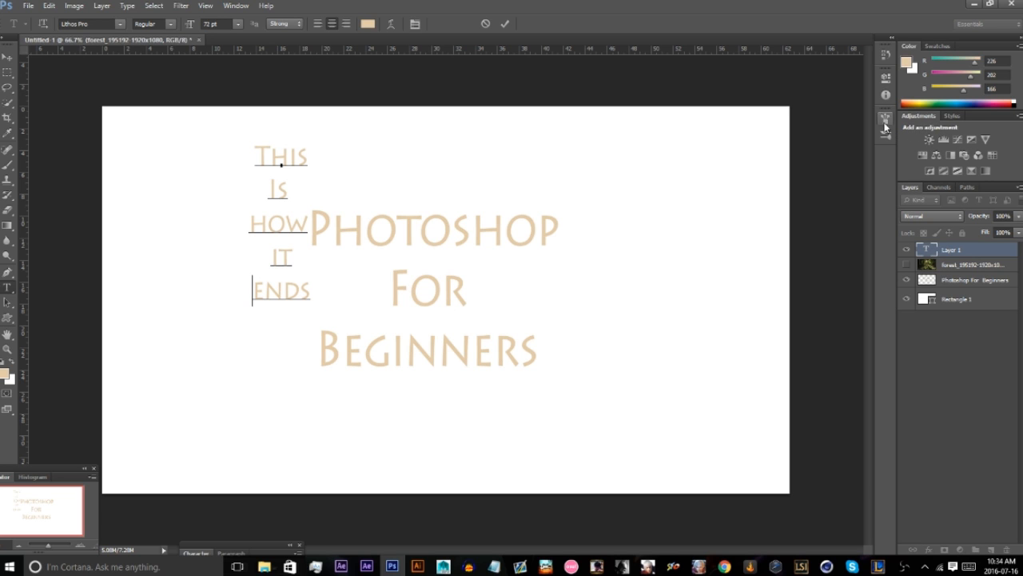
Filter the layer list to type layers and start an empty text line to the right of the title.
{"action": "left_click", "coordinate": [980, 201]}
{"action": "left_click", "coordinate": [710, 241]}
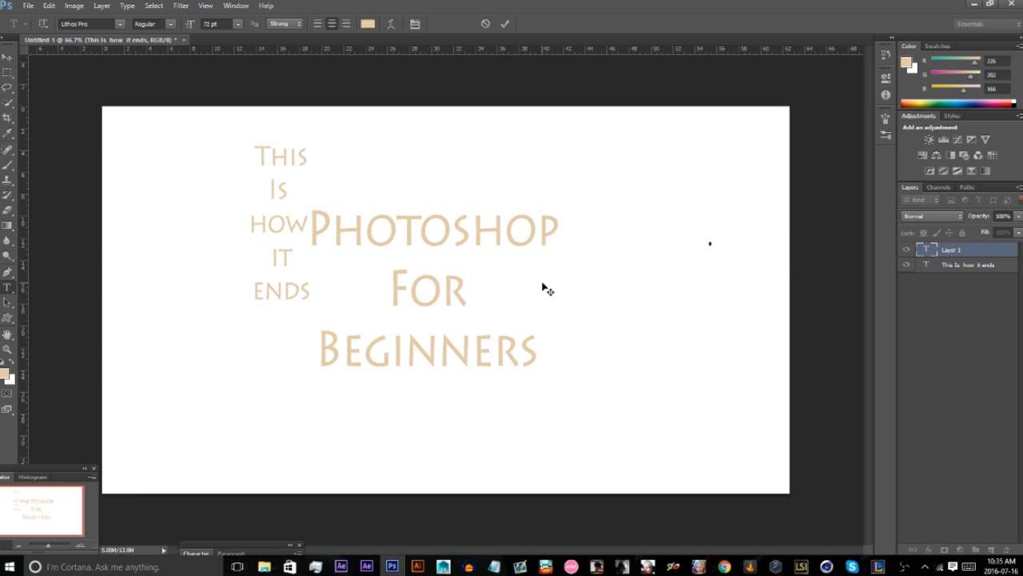
View the preset layer styles, return to the adjustments, and leave text editing with the Move tool.
{"action": "left_click", "coordinate": [1019, 190]}
{"action": "left_click", "coordinate": [992, 155]}
{"action": "left_click", "coordinate": [952, 117]}
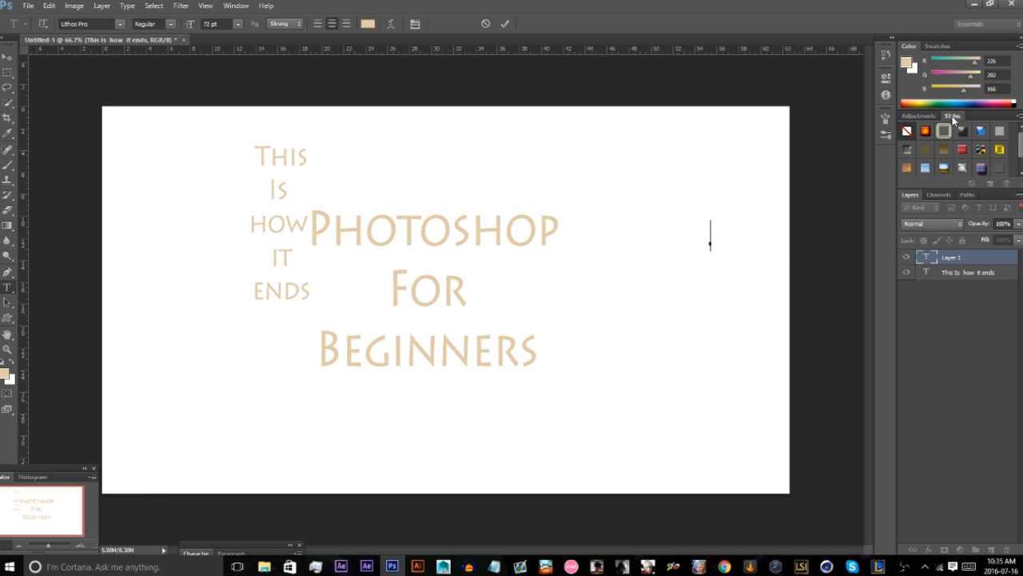
{"action": "left_click", "coordinate": [928, 116]}
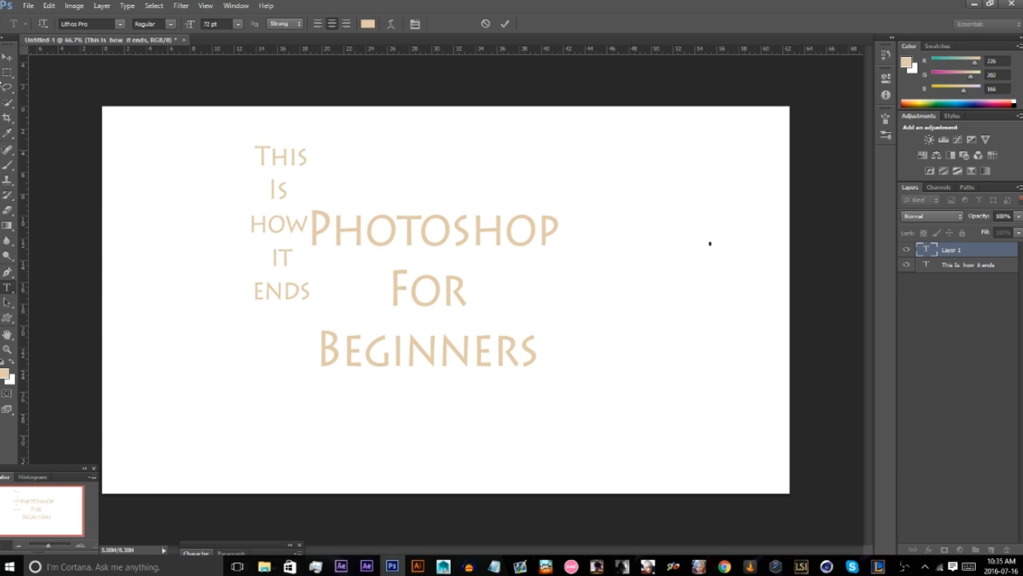
{"action": "key", "text": "v"}
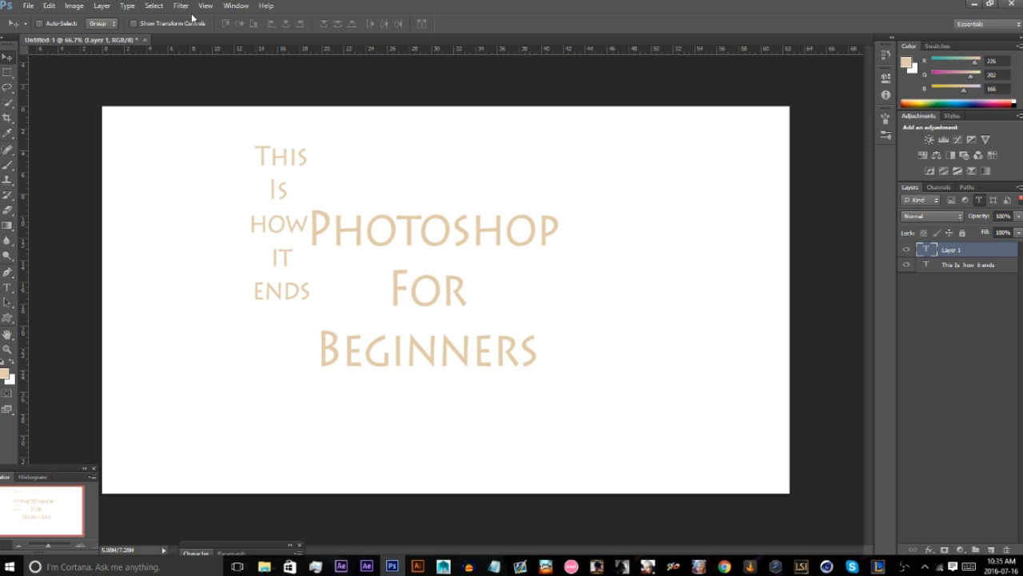
Show the paragraph and character settings over the canvas and set the character leading to 6 pt.
{"action": "left_click", "coordinate": [127, 6]}
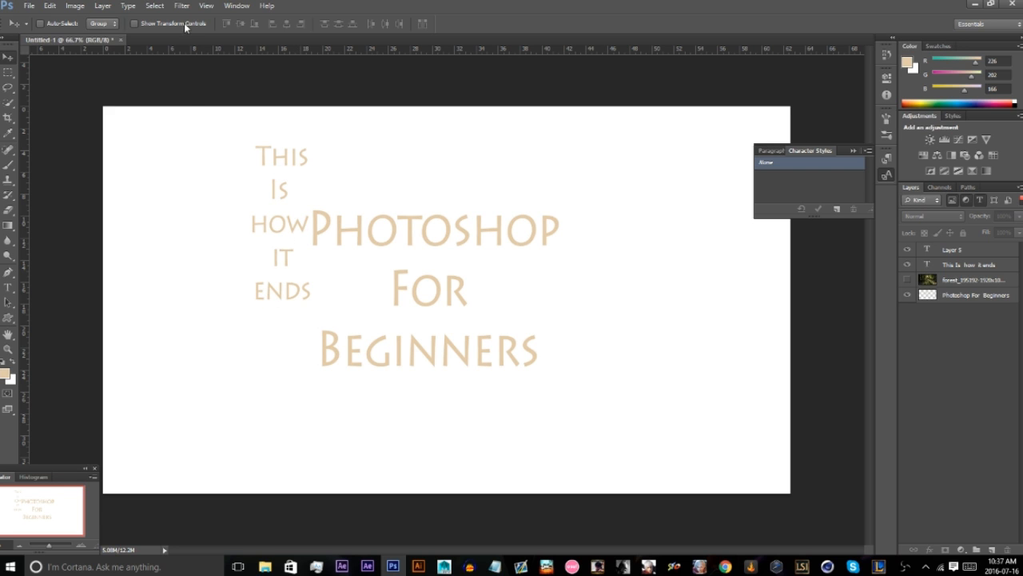
{"action": "left_click", "coordinate": [154, 6]}
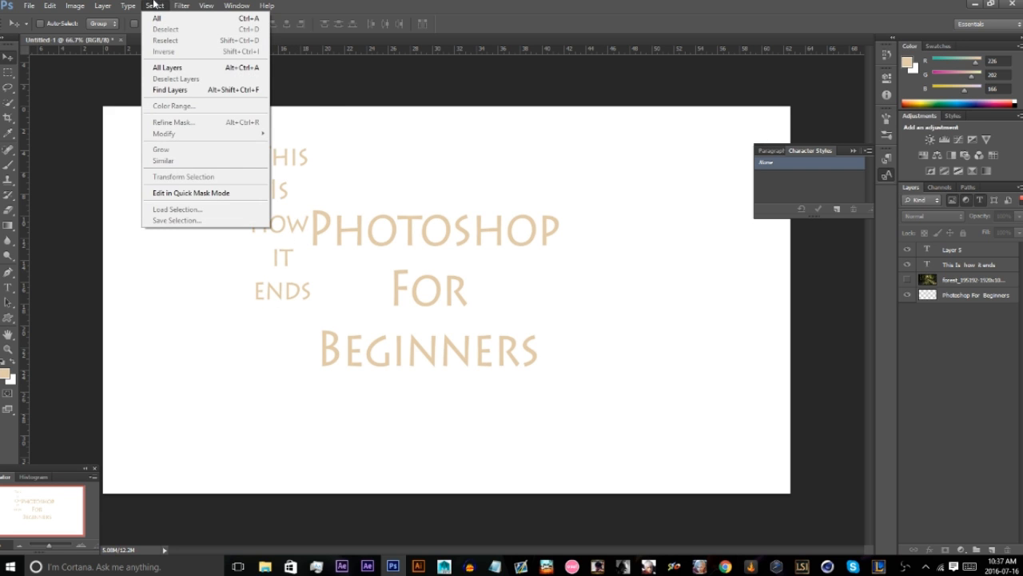
{"action": "mouse_move", "coordinate": [128, 6]}
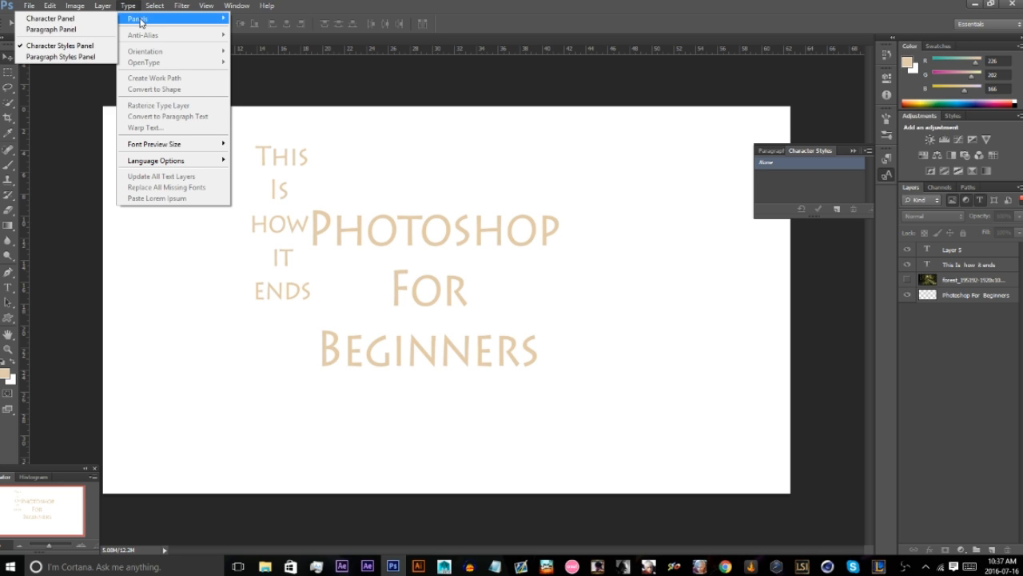
{"action": "left_click", "coordinate": [85, 29]}
{"action": "left_click_drag", "start_coordinate": [427, 315], "coordinate": [606, 282]}
{"action": "left_click", "coordinate": [545, 289]}
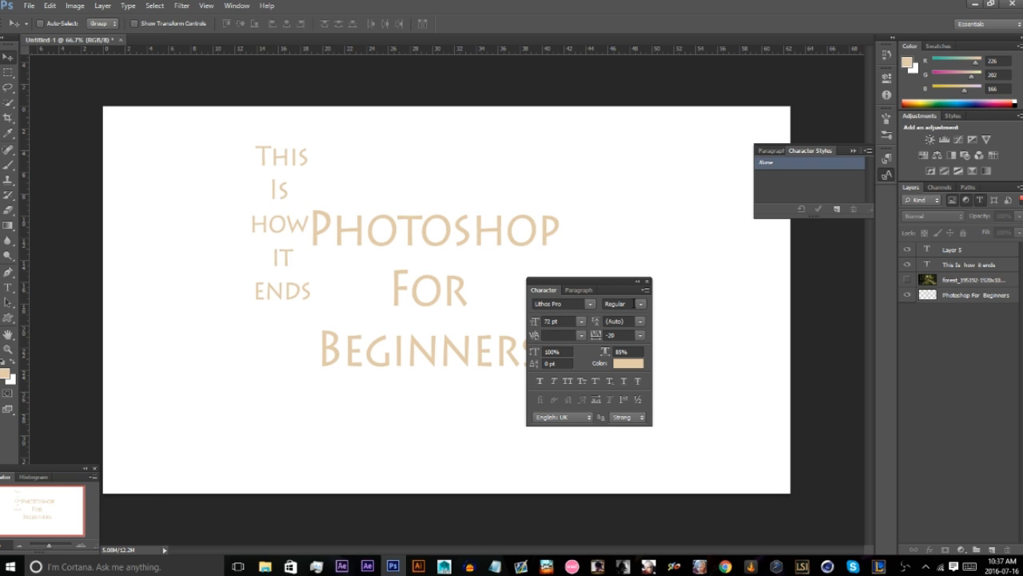
{"action": "left_click", "coordinate": [640, 321]}
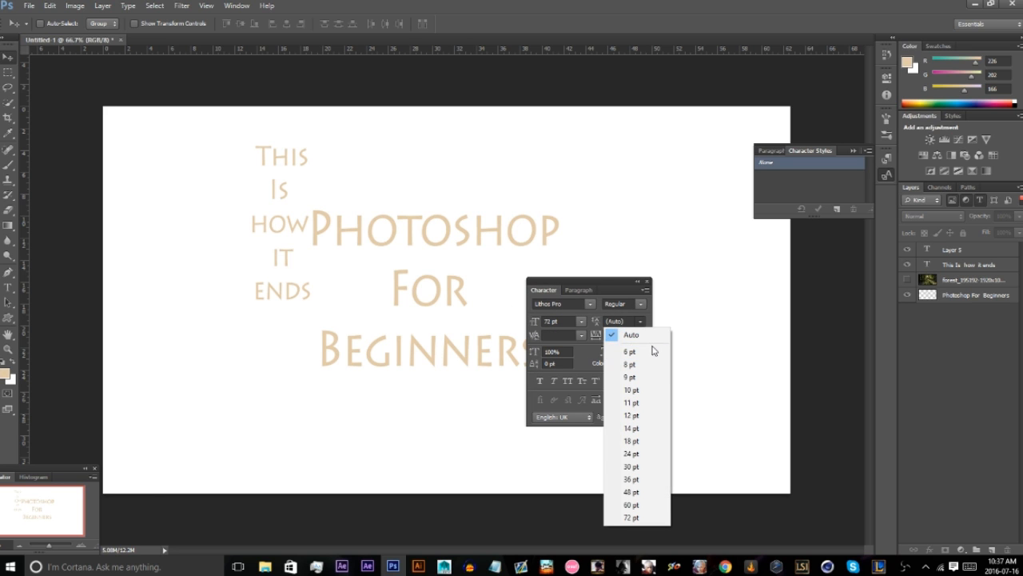
{"action": "left_click", "coordinate": [644, 353]}
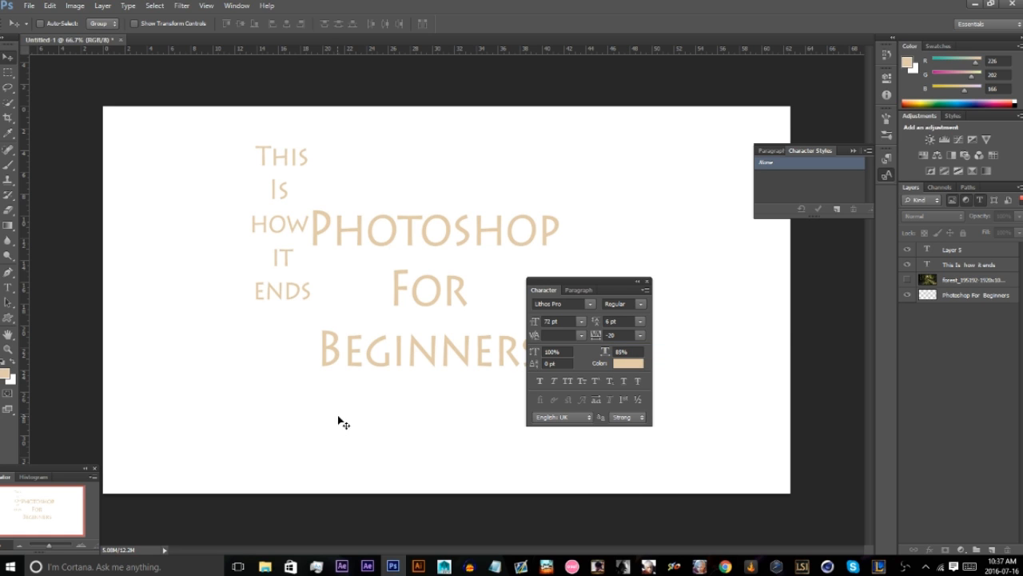
Start a text line below the title with the Type tool, enter "sdfafdfss" and erase it.
{"action": "key", "text": "t"}
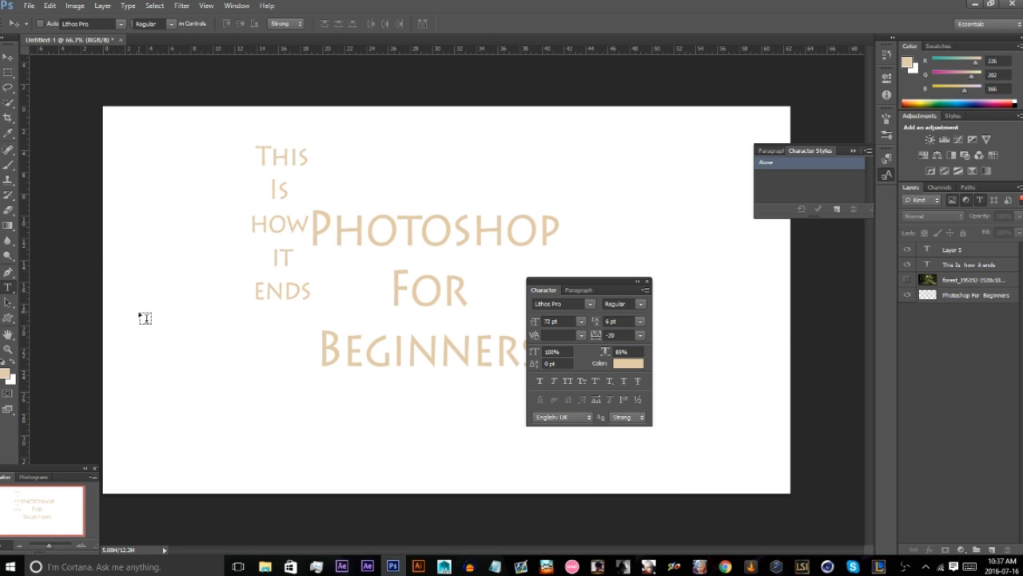
{"action": "left_click", "coordinate": [216, 411]}
{"action": "type", "text": "sdfaf"}
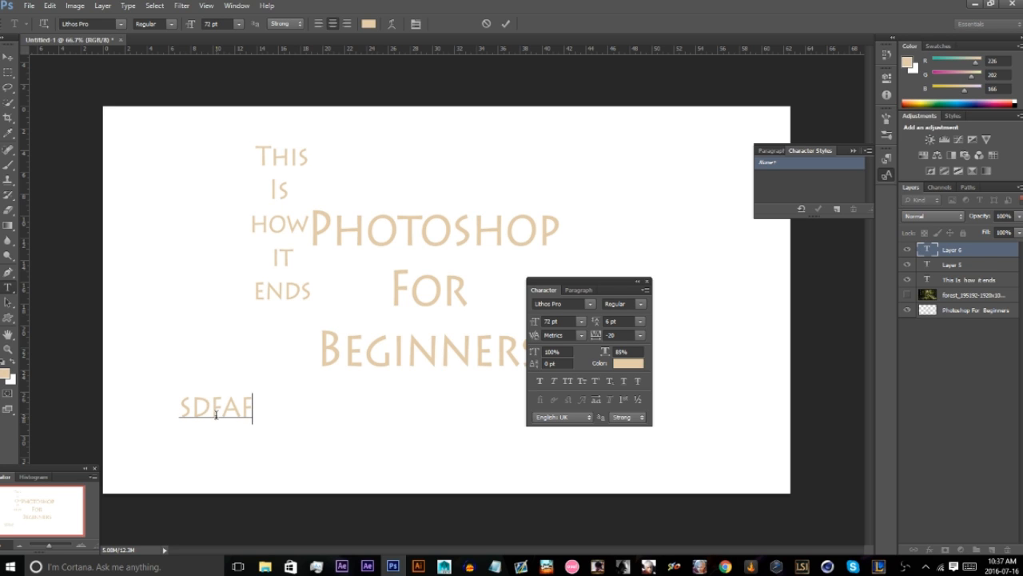
{"action": "type", "text": "dfss"}
{"action": "key", "text": "ctrl+a"}
{"action": "key", "text": "BackSpace"}
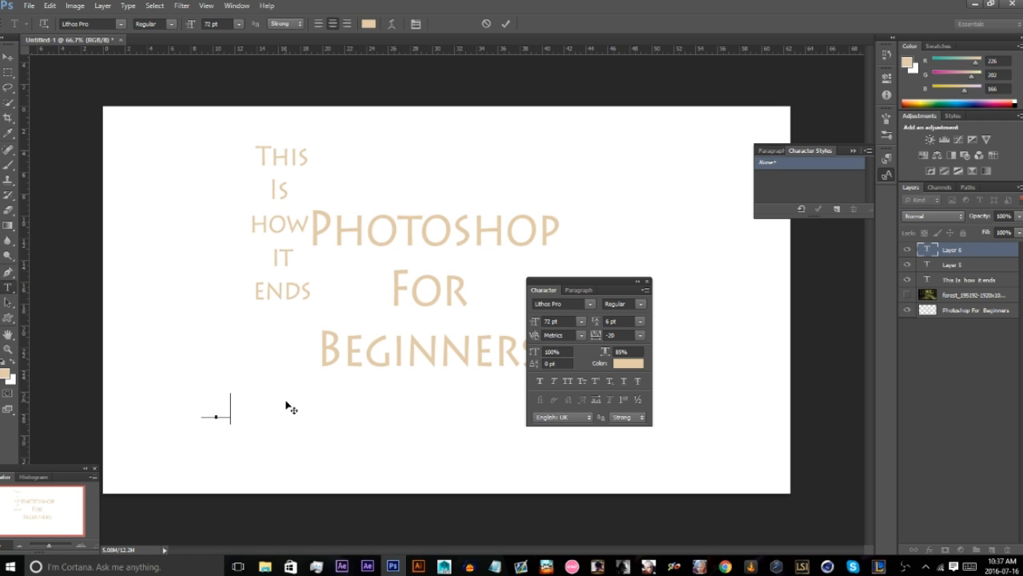
Enter "fgh,x;" and "fssd" on two lines with the leading set to Auto, and delete both lines.
{"action": "type", "text": "fgh,x;"}
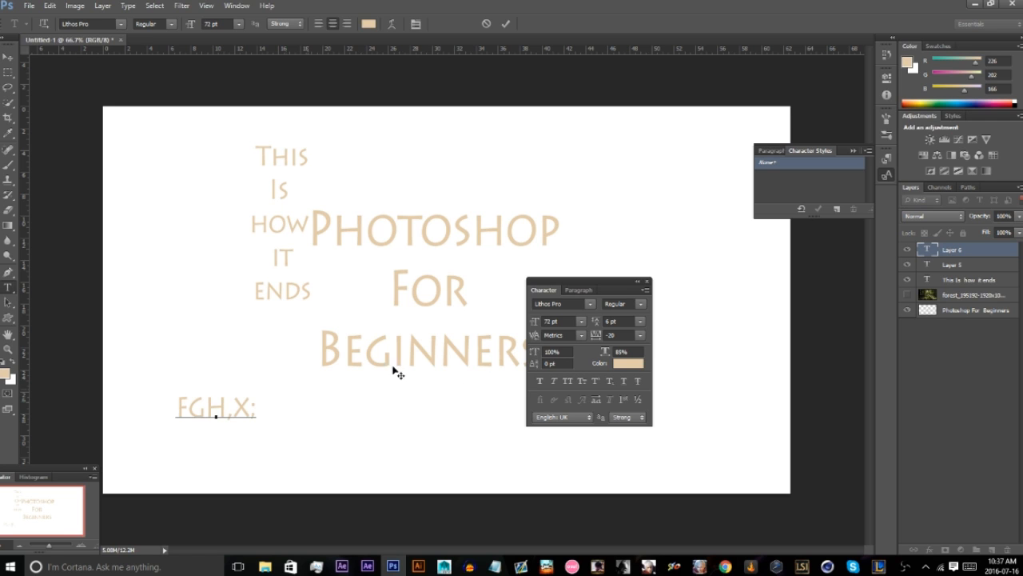
{"action": "left_click", "coordinate": [641, 320]}
{"action": "left_click", "coordinate": [632, 333]}
{"action": "key", "text": "Return"}
{"action": "type", "text": "fssd"}
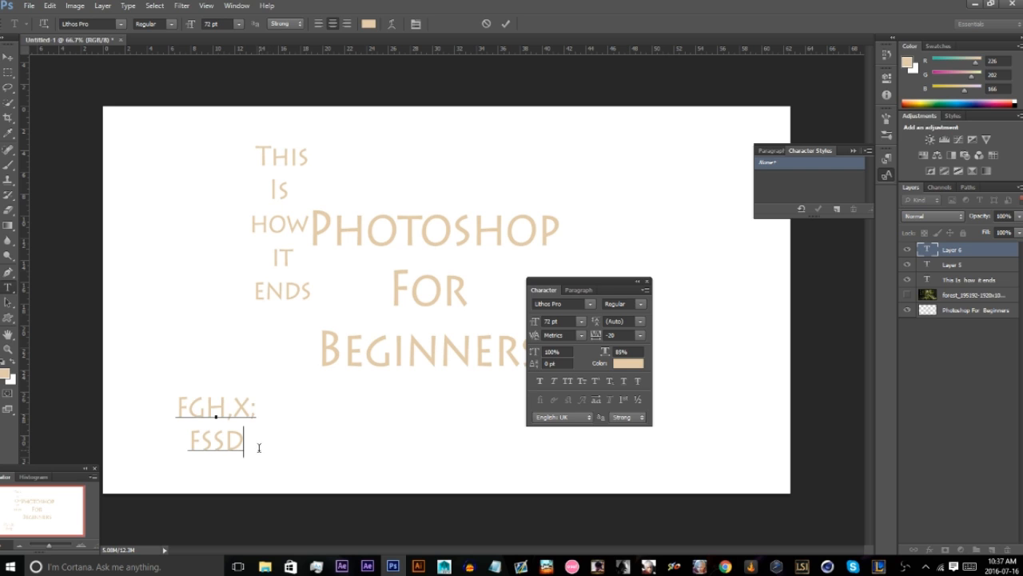
{"action": "left_click_drag", "start_coordinate": [258, 448], "coordinate": [35, 374]}
{"action": "key", "text": "BackSpace"}
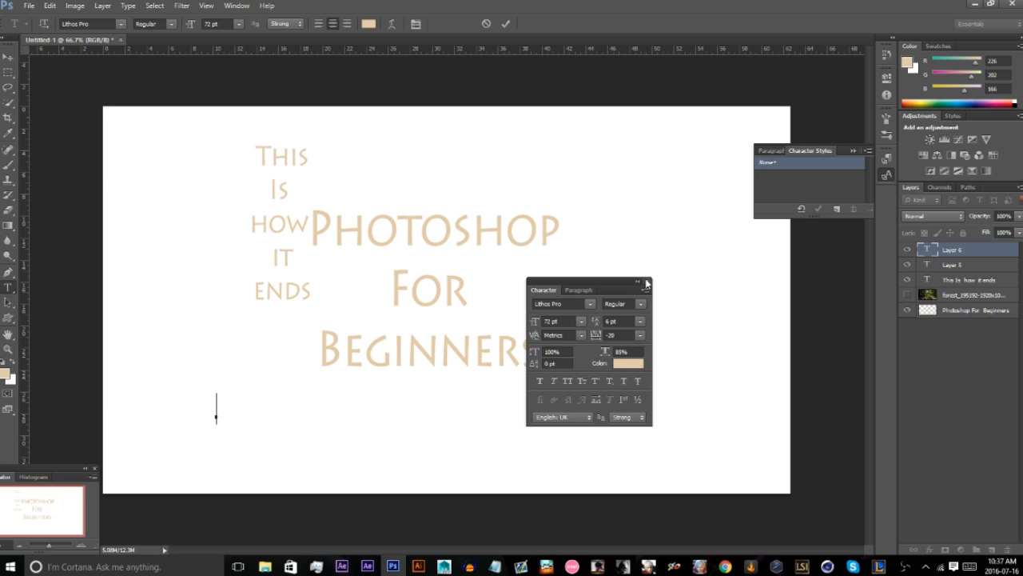
Close the character settings and move the Navigator onto the canvas beside the title.
{"action": "left_click", "coordinate": [648, 281]}
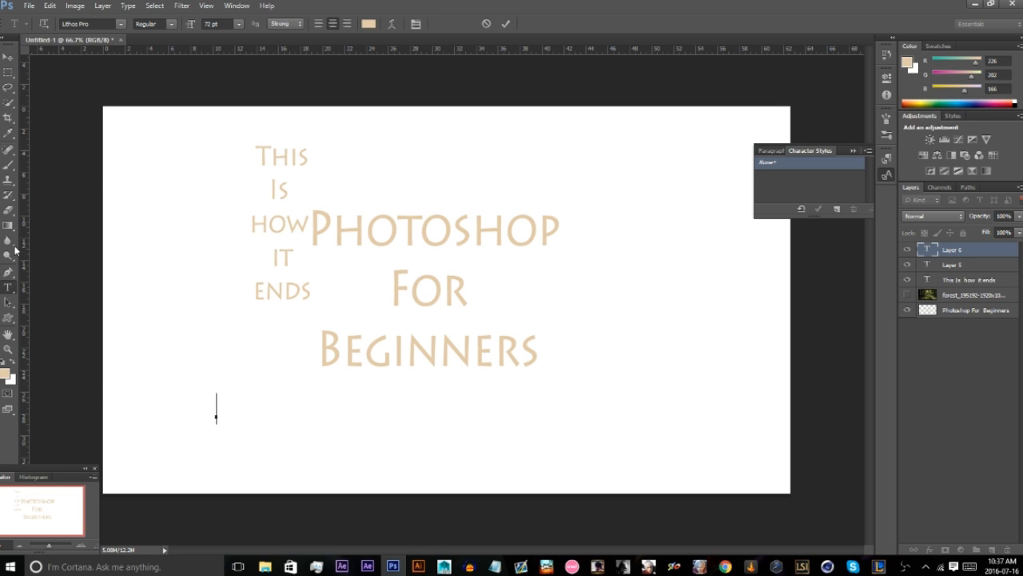
{"action": "left_click_drag", "start_coordinate": [63, 467], "coordinate": [275, 297]}
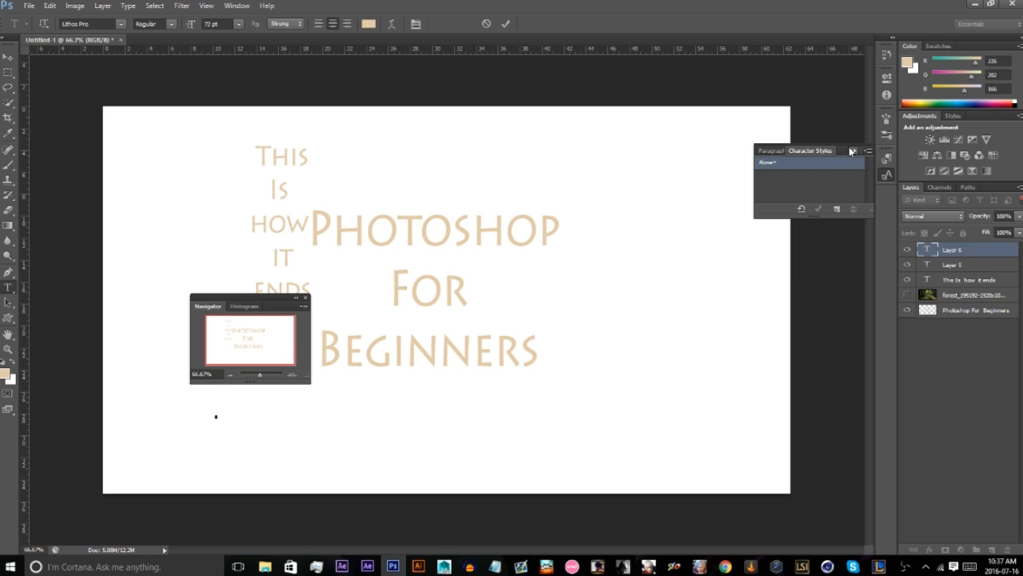
Hide the Navigator and show it again over the canvas.
{"action": "left_click", "coordinate": [235, 5]}
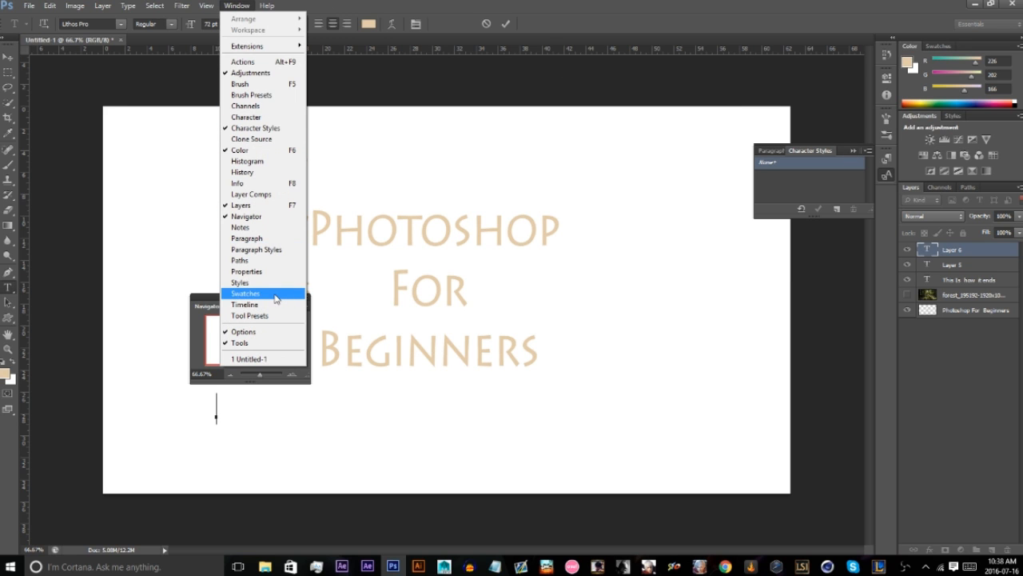
{"action": "left_click", "coordinate": [247, 221]}
{"action": "left_click", "coordinate": [237, 6]}
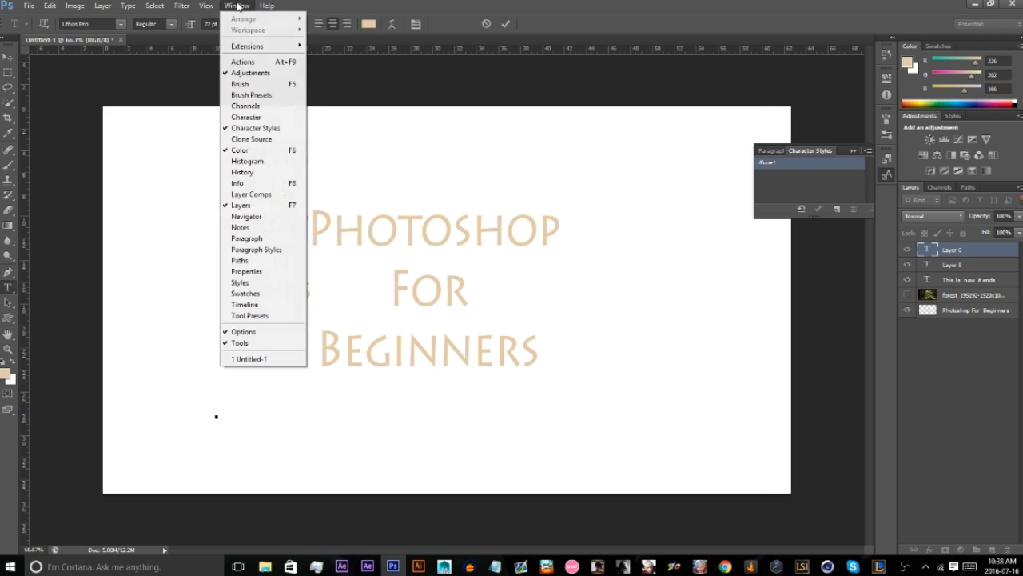
{"action": "left_click", "coordinate": [267, 216]}
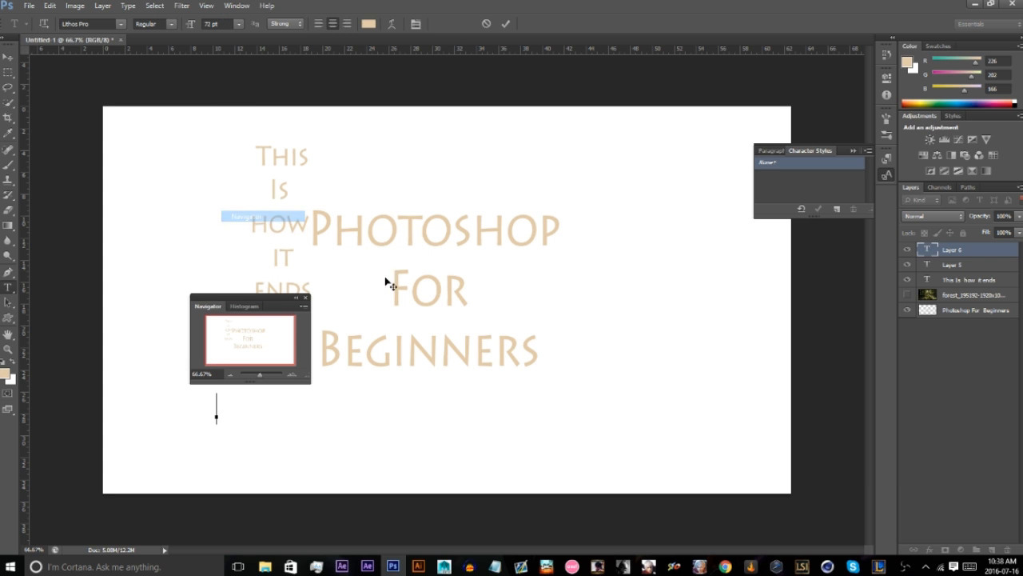
Zoom the canvas in to 300% and back out to 50% with the Navigator, moving the view around the title.
{"action": "left_click", "coordinate": [292, 375]}
{"action": "left_click", "coordinate": [292, 375]}
{"action": "left_click", "coordinate": [292, 375]}
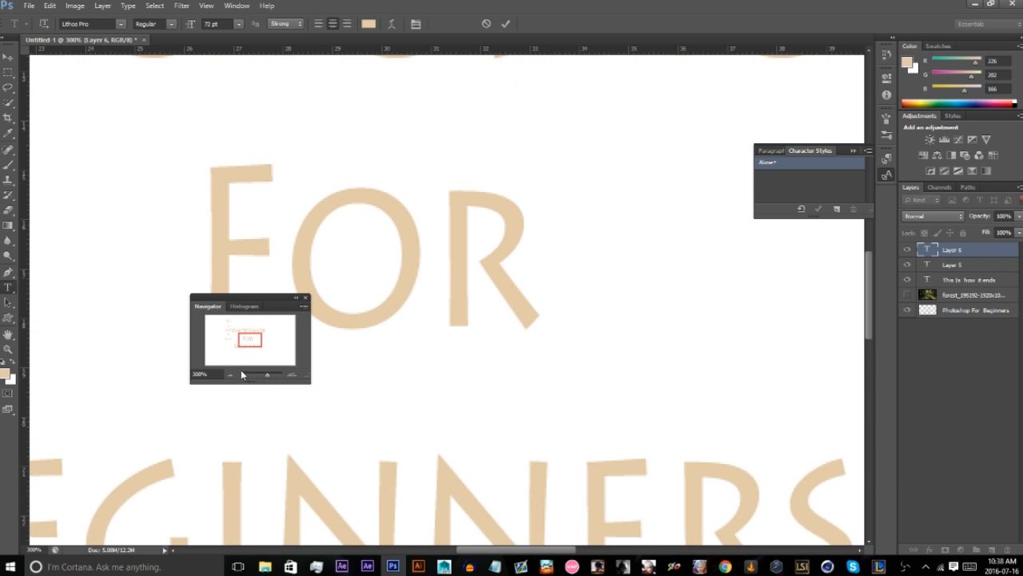
{"action": "left_click", "coordinate": [231, 375]}
{"action": "mouse_move", "coordinate": [243, 352]}
{"action": "left_mouse_down"}
{"action": "mouse_move", "coordinate": [205, 347]}
{"action": "mouse_move", "coordinate": [205, 364]}
{"action": "mouse_move", "coordinate": [285, 337]}
{"action": "mouse_move", "coordinate": [235, 336]}
{"action": "left_mouse_up"}
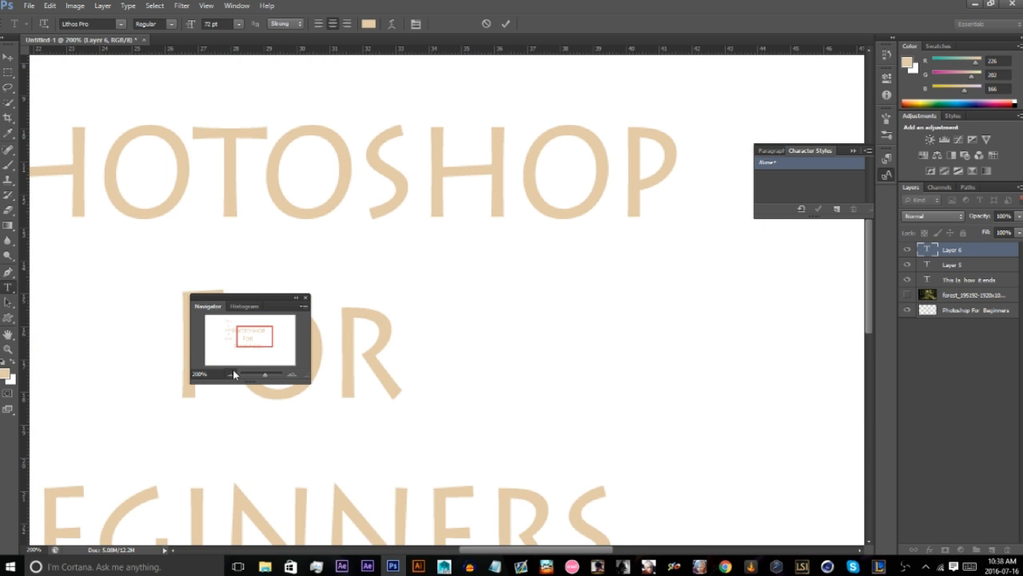
{"action": "left_click", "coordinate": [231, 373]}
{"action": "left_click", "coordinate": [232, 374]}
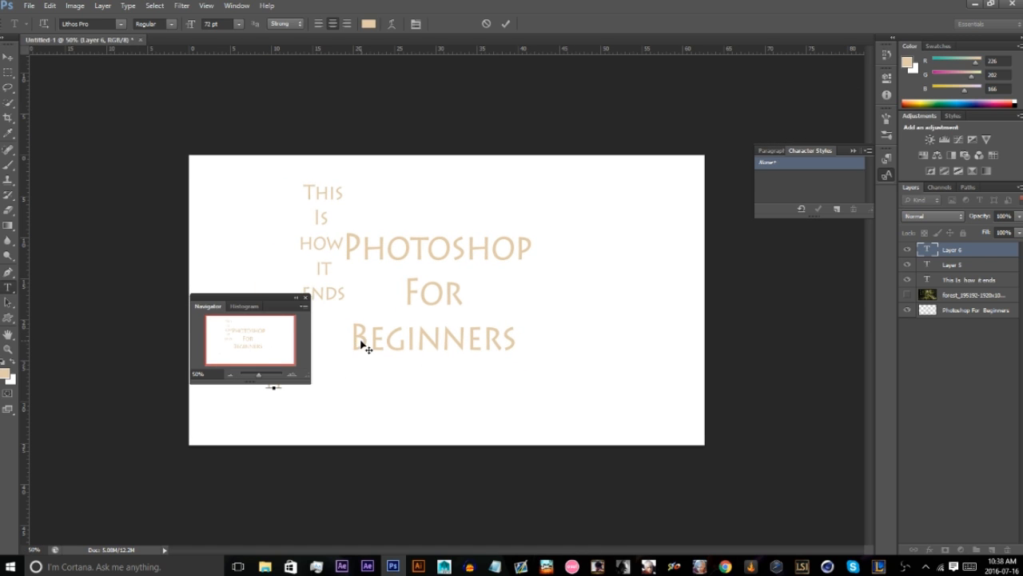
Commit and delete the stray "H" text layer, and remove the second "H" text started below the title.
{"action": "left_click", "coordinate": [983, 390]}
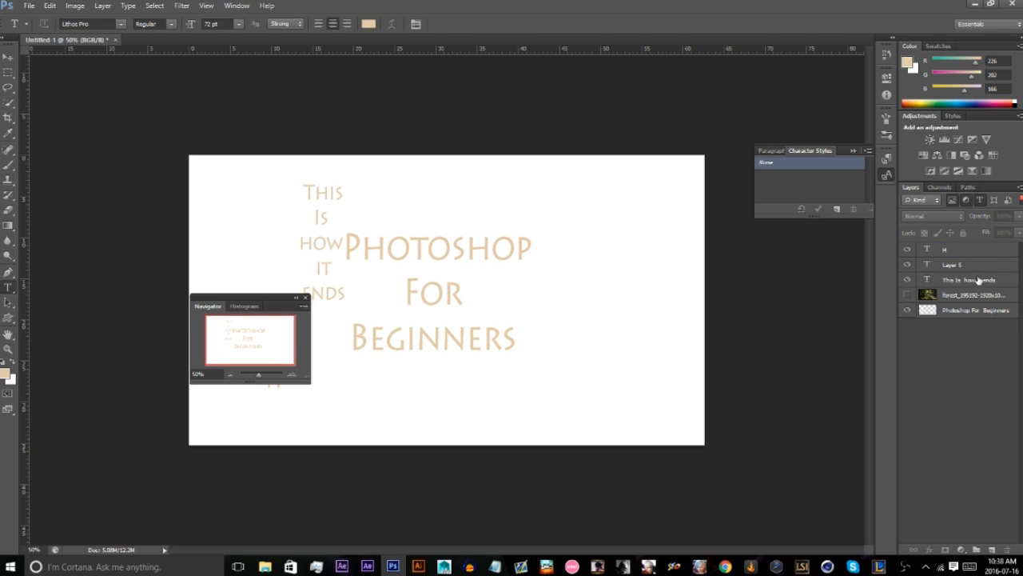
{"action": "left_click", "coordinate": [978, 260]}
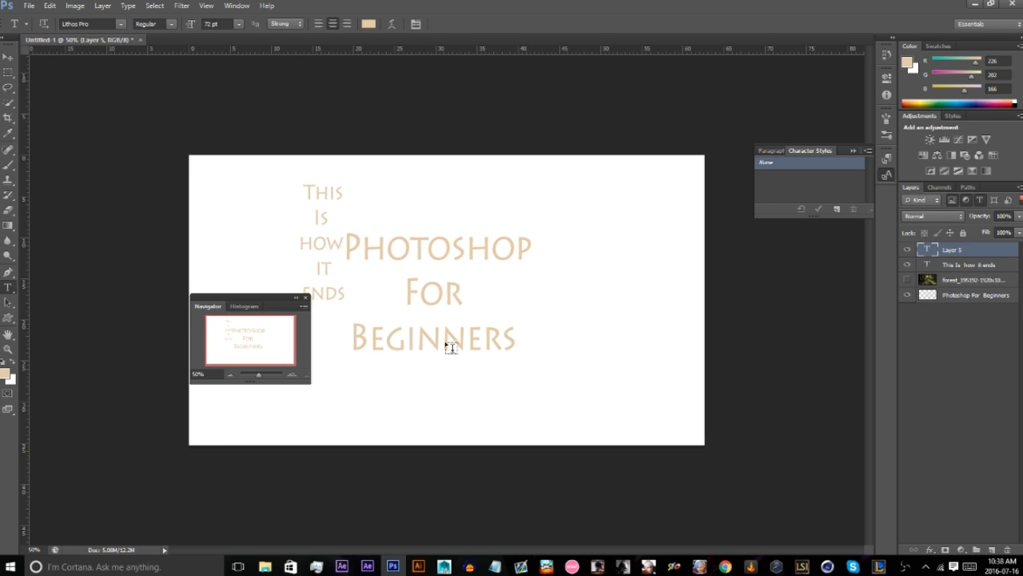
{"action": "left_click", "coordinate": [525, 397]}
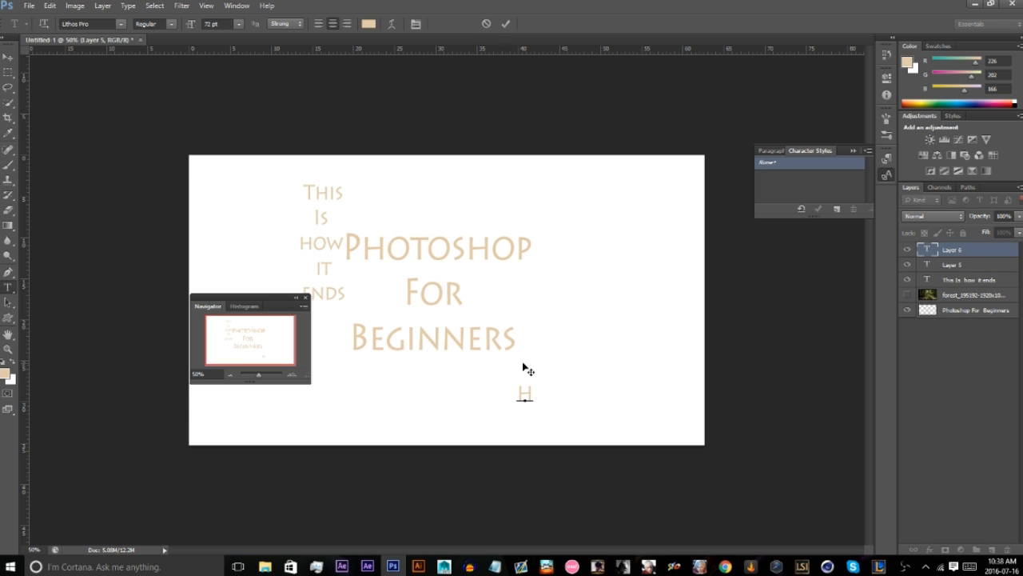
{"action": "left_click", "coordinate": [927, 366]}
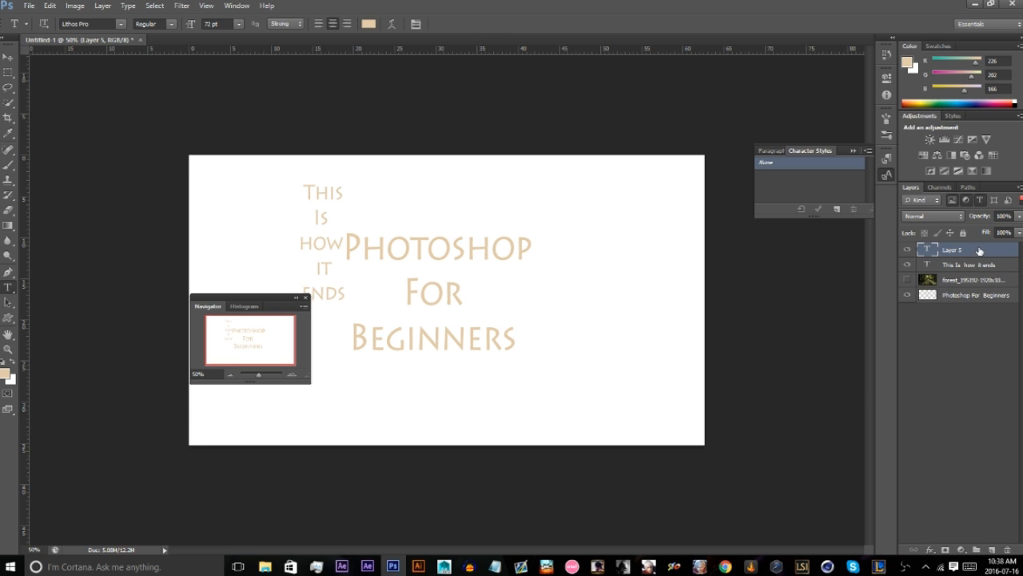
Zoom in to 200% with the Navigator, pan around the canvas with the Hand tool and zoom back out to 66.67%.
{"action": "key", "text": "h"}
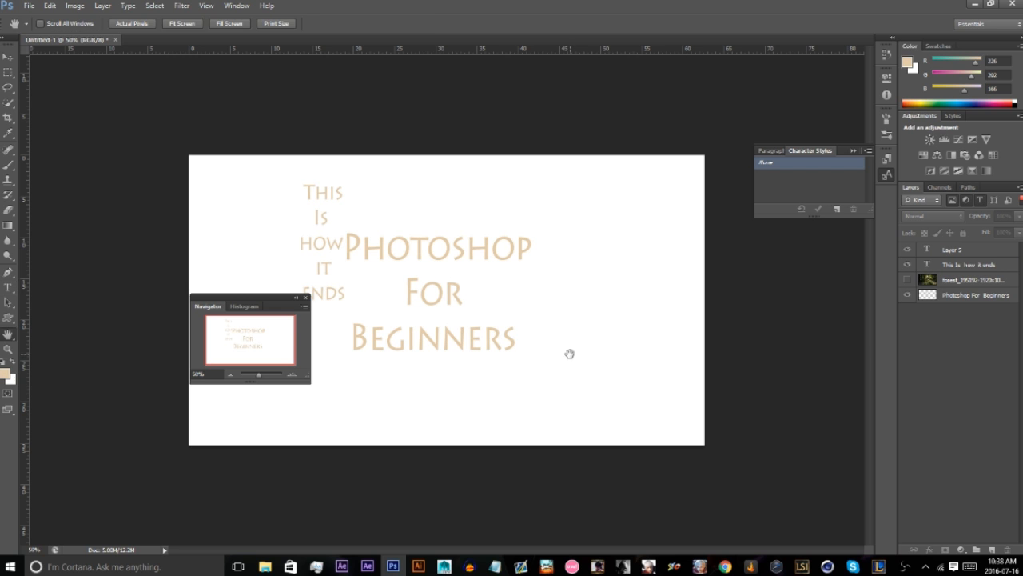
{"action": "double_click", "coordinate": [292, 374]}
{"action": "left_click_drag", "start_coordinate": [389, 367], "coordinate": [756, 312]}
{"action": "left_click_drag", "start_coordinate": [503, 384], "coordinate": [848, 291]}
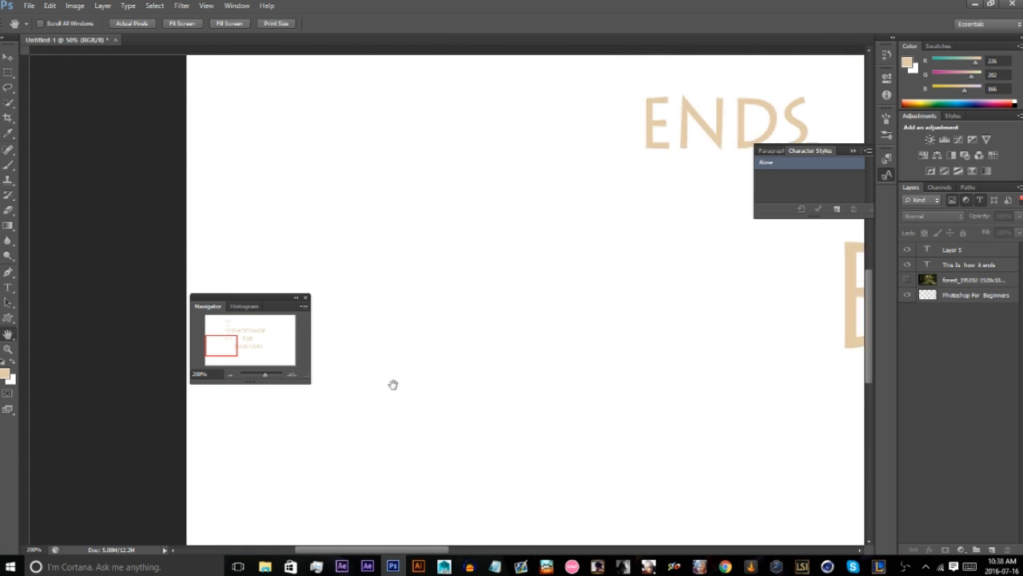
{"action": "left_click_drag", "start_coordinate": [393, 384], "coordinate": [699, 359]}
{"action": "mouse_move", "coordinate": [206, 350]}
{"action": "left_mouse_down"}
{"action": "mouse_move", "coordinate": [247, 347]}
{"action": "mouse_move", "coordinate": [197, 355]}
{"action": "left_mouse_up"}
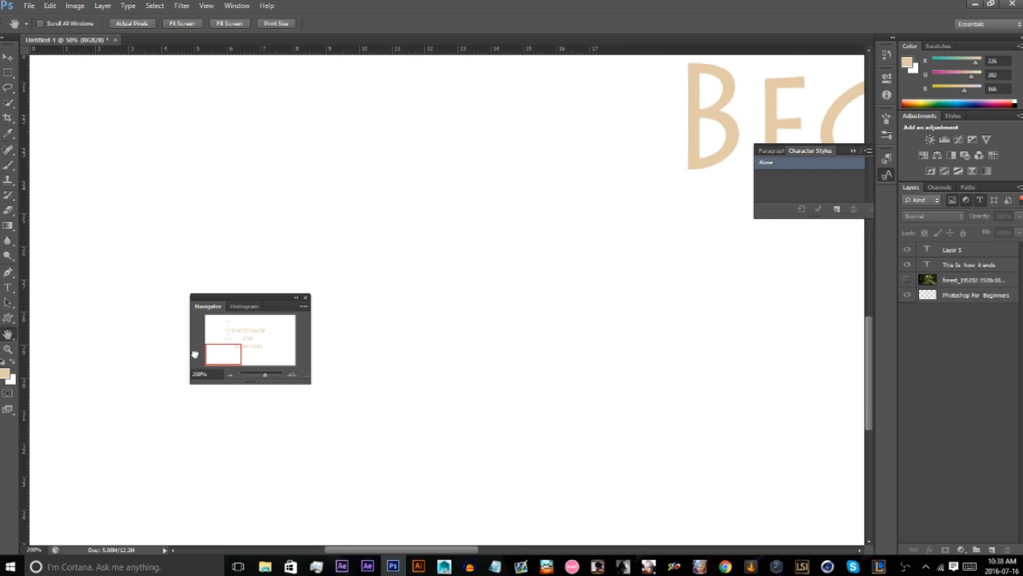
{"action": "left_click_drag", "start_coordinate": [428, 432], "coordinate": [408, 455]}
{"action": "mouse_move", "coordinate": [581, 365]}
{"action": "left_mouse_down"}
{"action": "mouse_move", "coordinate": [360, 469]}
{"action": "mouse_move", "coordinate": [397, 418]}
{"action": "mouse_move", "coordinate": [355, 486]}
{"action": "mouse_move", "coordinate": [546, 408]}
{"action": "left_mouse_up"}
{"action": "left_click_drag", "start_coordinate": [328, 402], "coordinate": [680, 393]}
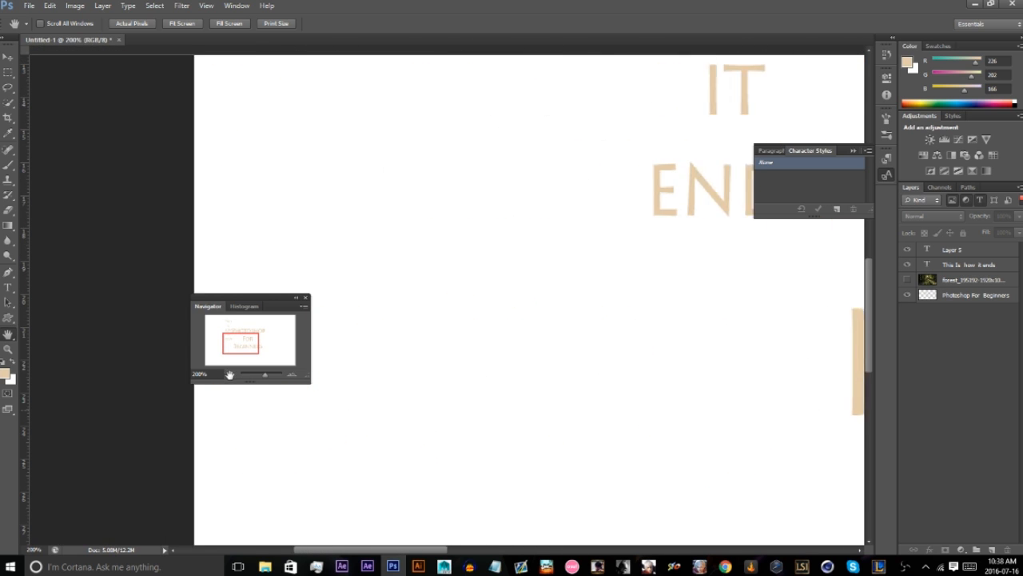
{"action": "left_click_drag", "start_coordinate": [367, 381], "coordinate": [261, 392]}
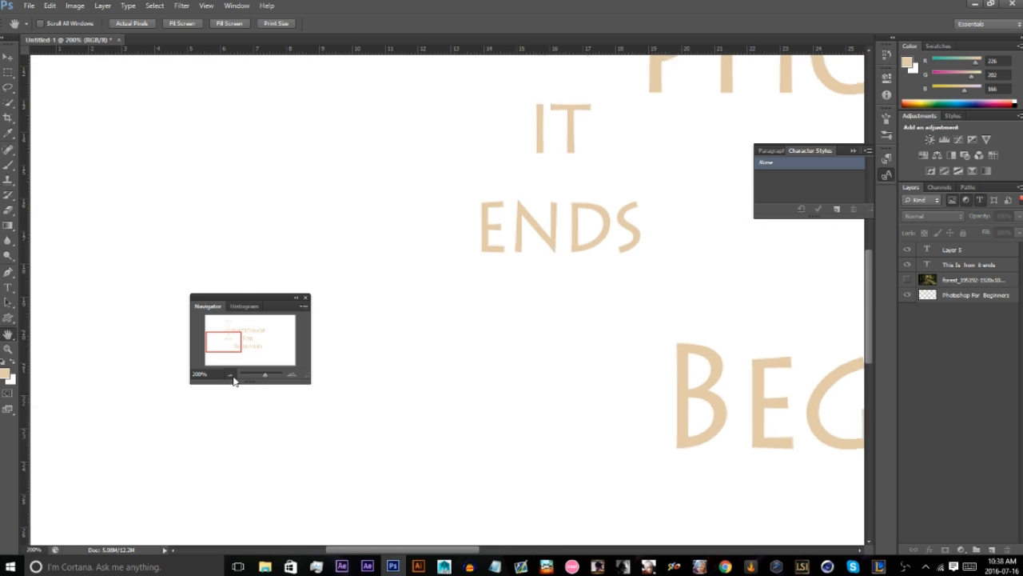
{"action": "left_click", "coordinate": [231, 376]}
{"action": "left_click", "coordinate": [231, 376]}
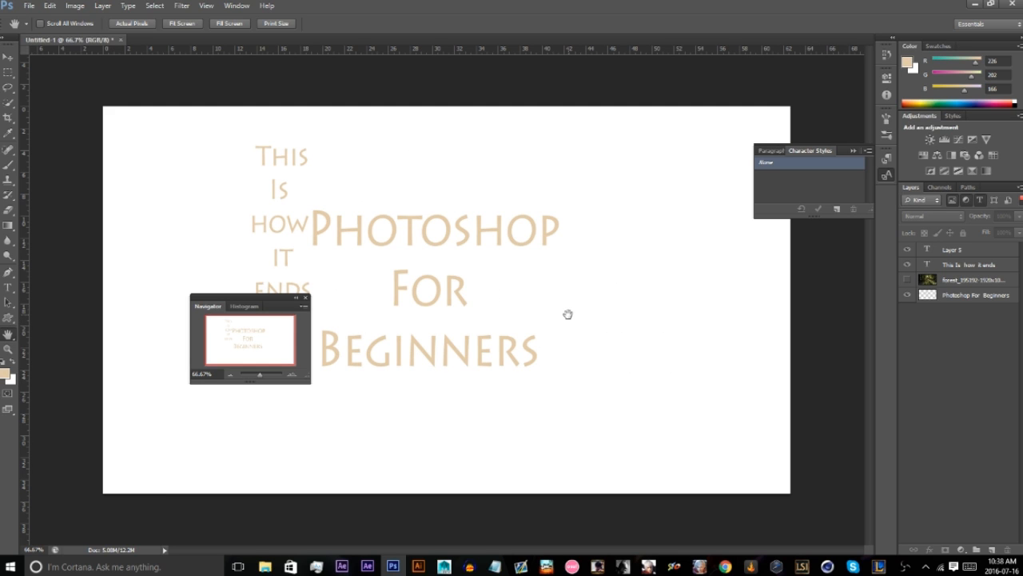
Move the Navigator to the canvas's lower-left corner and zoom in and out on the title twice with the Zoom tool.
{"action": "left_click_drag", "start_coordinate": [269, 297], "coordinate": [95, 454]}
{"action": "left_click", "coordinate": [9, 352]}
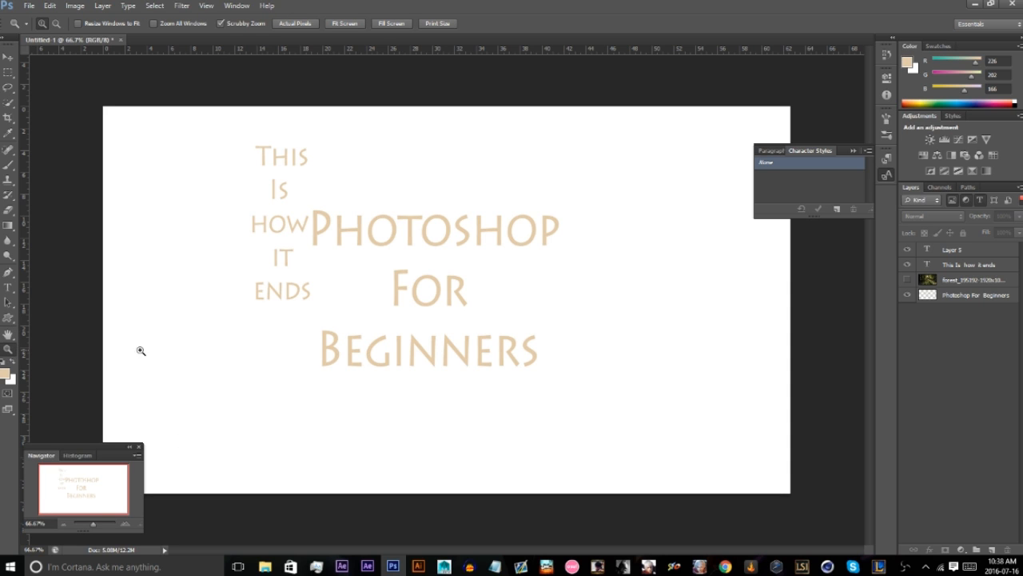
{"action": "left_click", "coordinate": [397, 264]}
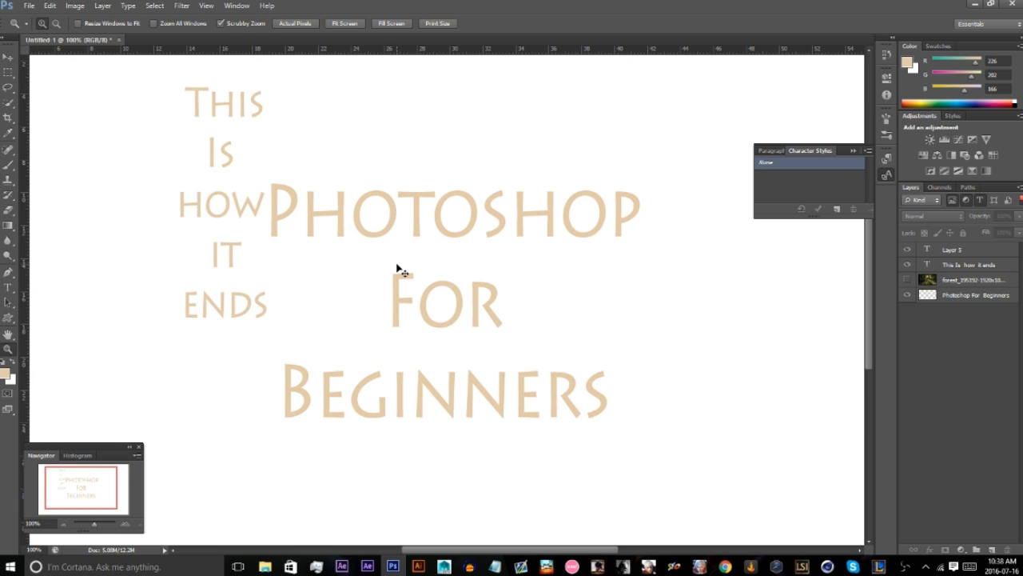
{"action": "left_click", "coordinate": [397, 269], "text": "alt"}
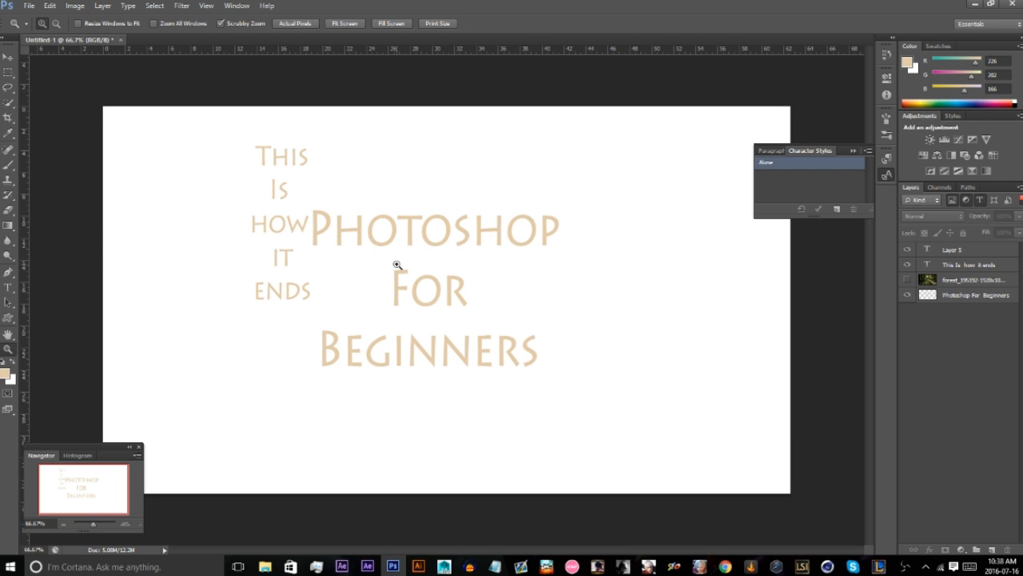
{"action": "left_click", "coordinate": [396, 264]}
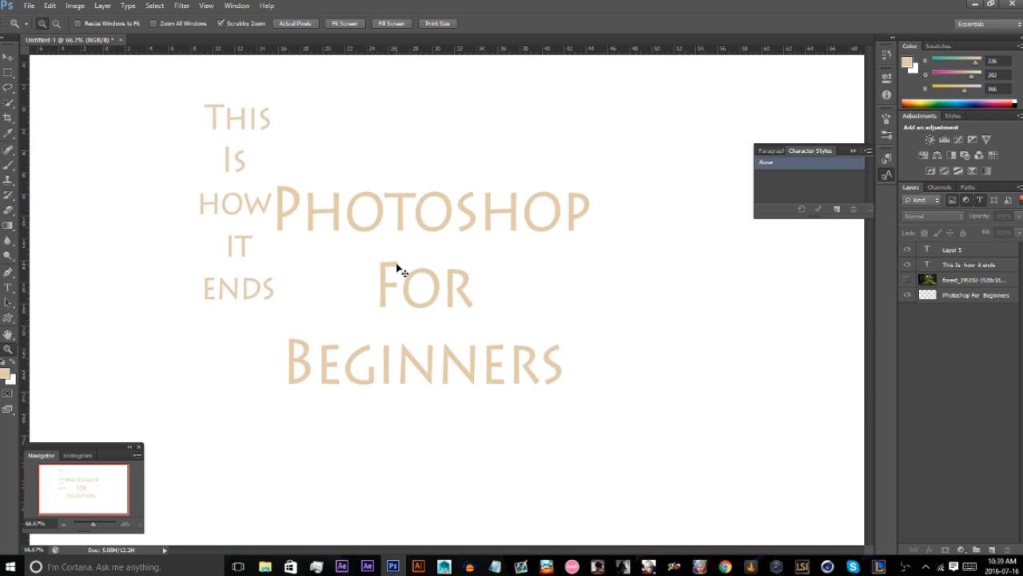
{"action": "left_click", "coordinate": [397, 267], "text": "alt"}
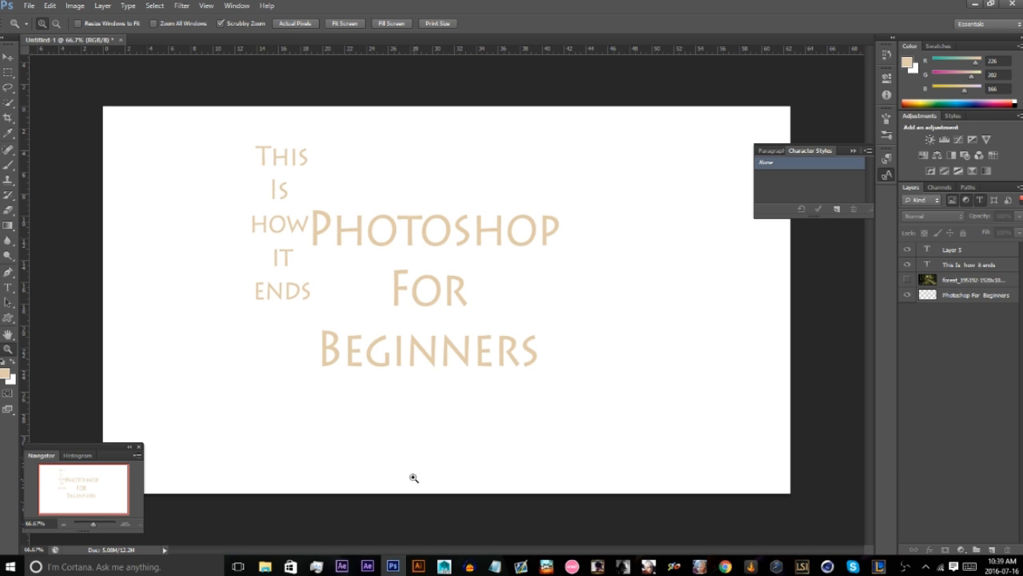
Turn the rulers off and on, and place a horizontal and a vertical guide on the canvas, undoing each one.
{"action": "key", "text": "ctrl+r"}
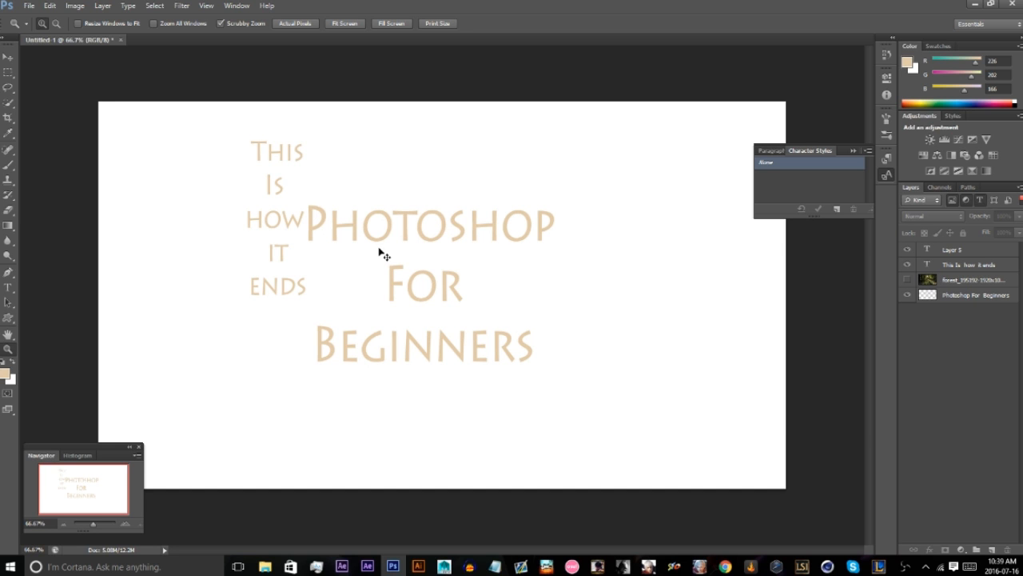
{"action": "key", "text": "ctrl+r"}
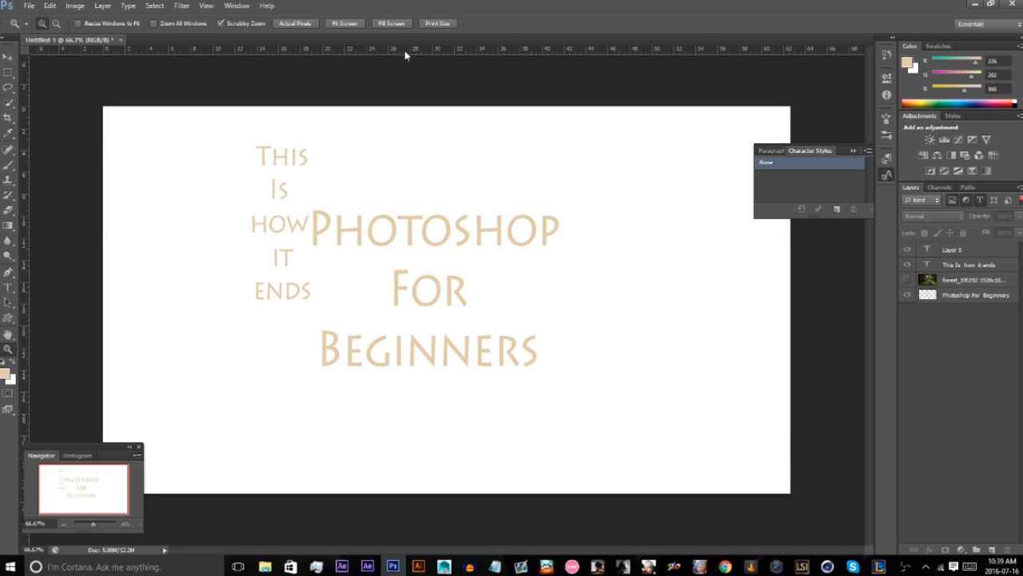
{"action": "left_click_drag", "start_coordinate": [404, 51], "coordinate": [401, 142]}
{"action": "key", "text": "ctrl+z"}
{"action": "left_click_drag", "start_coordinate": [25, 150], "coordinate": [173, 160]}
{"action": "key", "text": "ctrl+z"}
Compare the Fit Screen, Fill Screen and Actual Pixels views of the document.
{"action": "left_click", "coordinate": [344, 24]}
{"action": "left_click", "coordinate": [391, 24]}
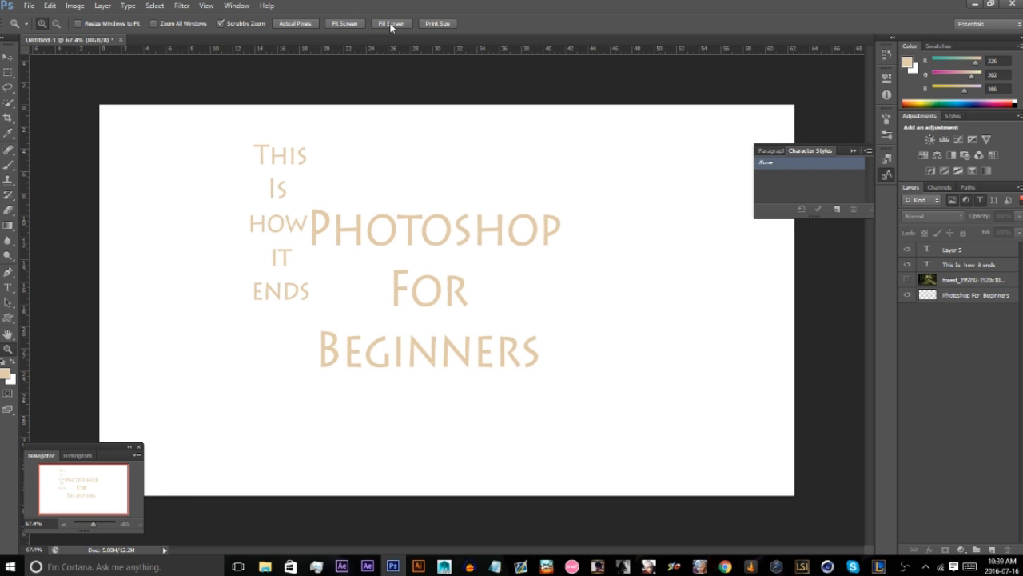
{"action": "left_click", "coordinate": [283, 23]}
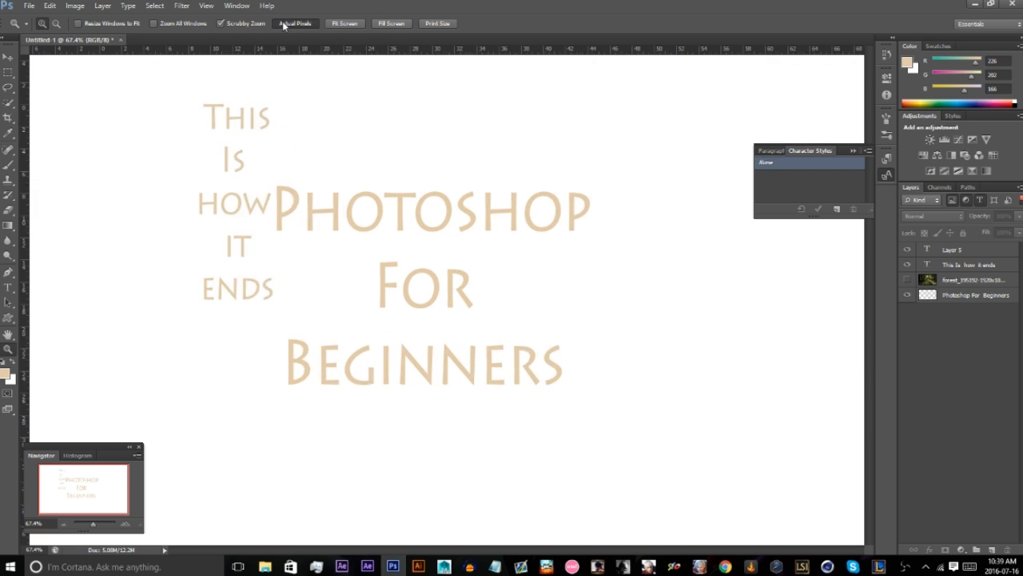
{"action": "left_click", "coordinate": [342, 23]}
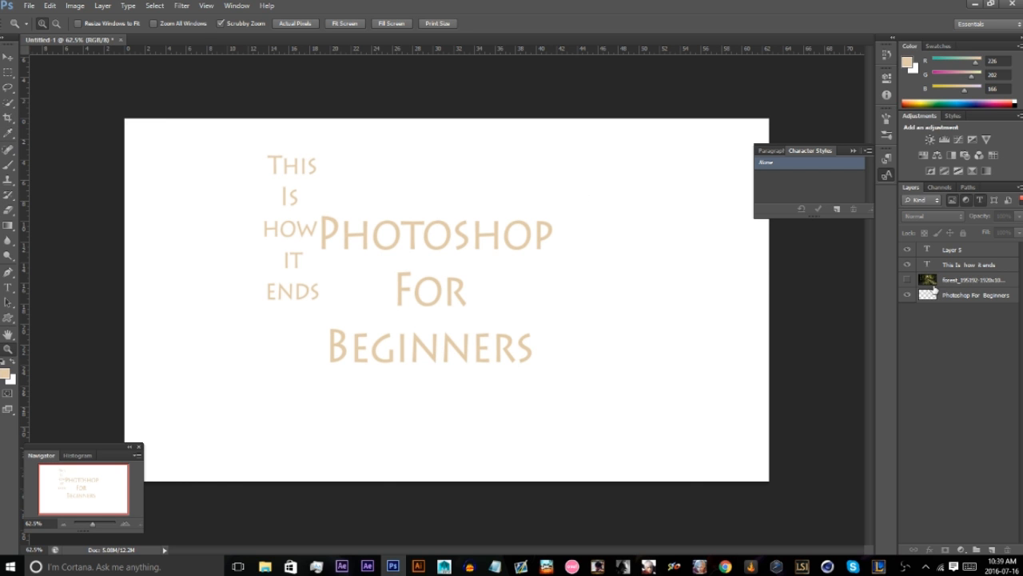
Select the forest image layer and make it visible.
{"action": "left_click", "coordinate": [934, 286]}
{"action": "left_click", "coordinate": [906, 279]}
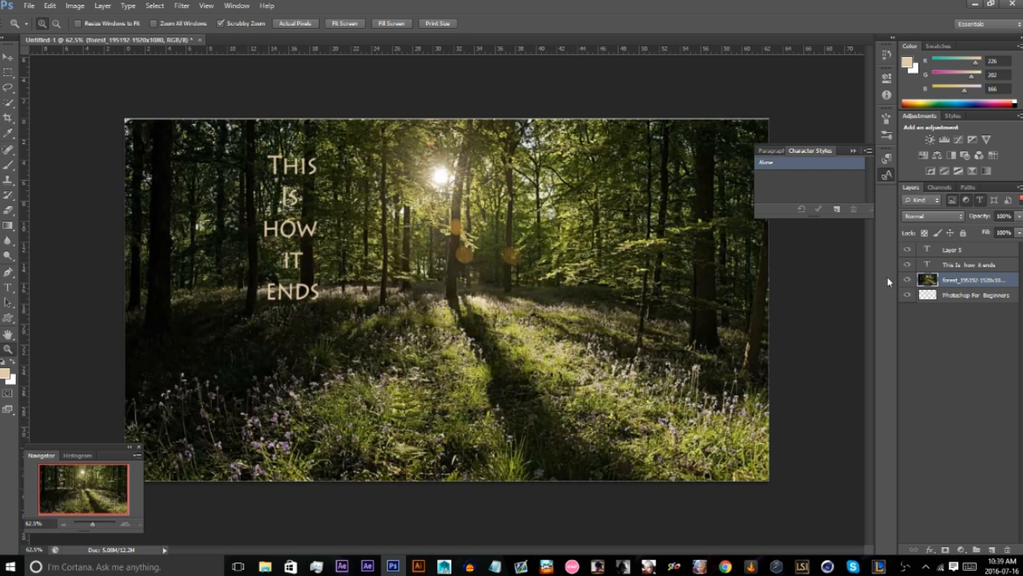
Crop away the image's left and top edges with the Crop tool and undo the crop.
{"action": "left_click", "coordinate": [7, 118]}
{"action": "left_click_drag", "start_coordinate": [127, 122], "coordinate": [174, 134]}
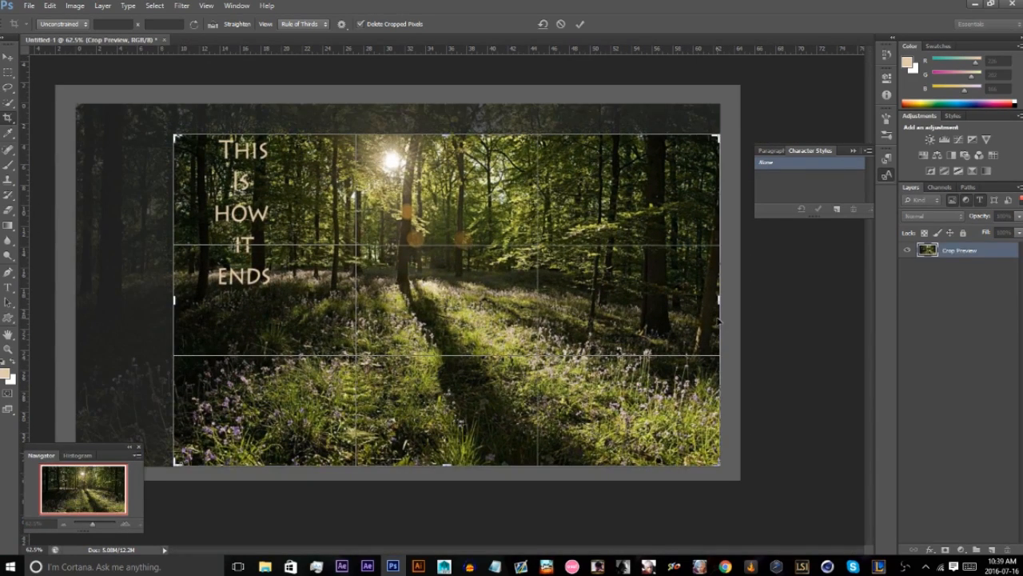
{"action": "key", "text": "Return"}
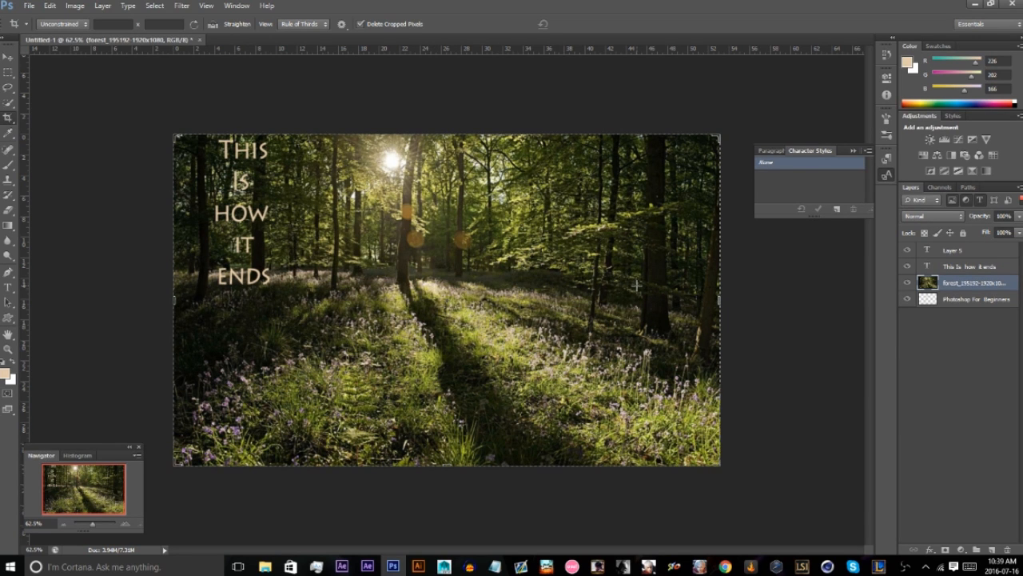
{"action": "key", "text": "ctrl+z"}
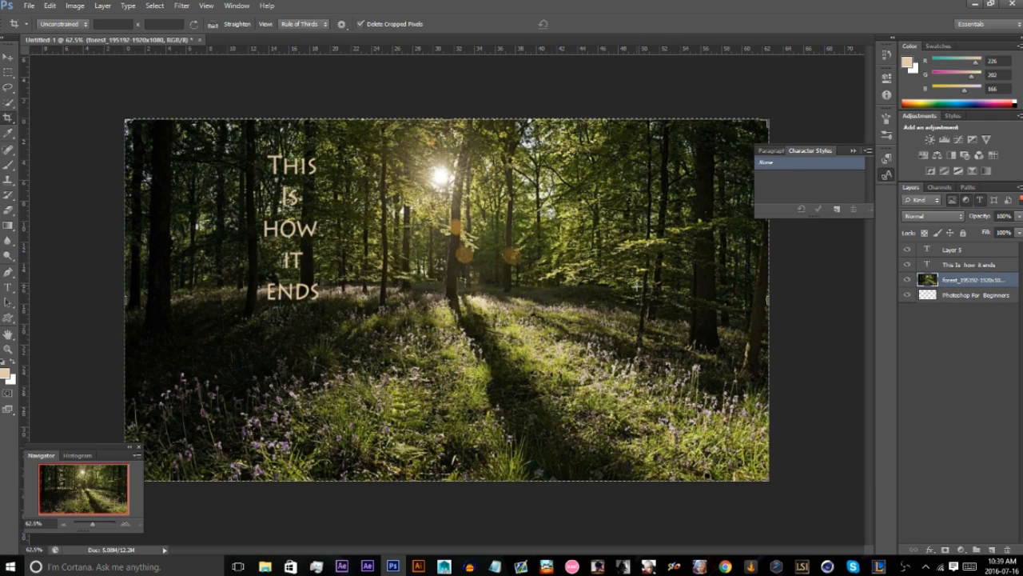
Show the group of healing tools and activate the Spot Healing Brush for the forest image.
{"action": "left_click", "coordinate": [8, 58]}
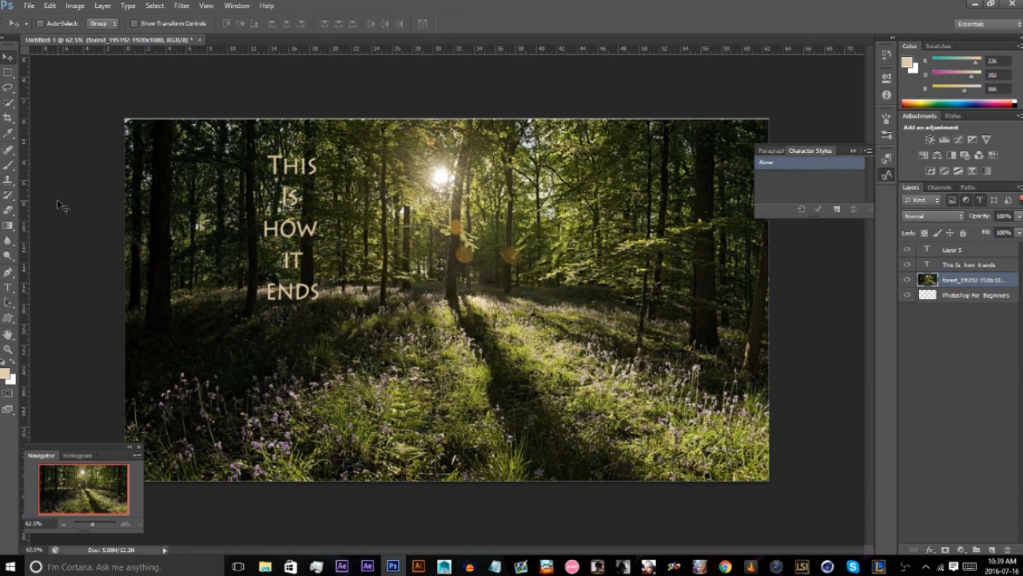
{"action": "left_click", "coordinate": [9, 150]}
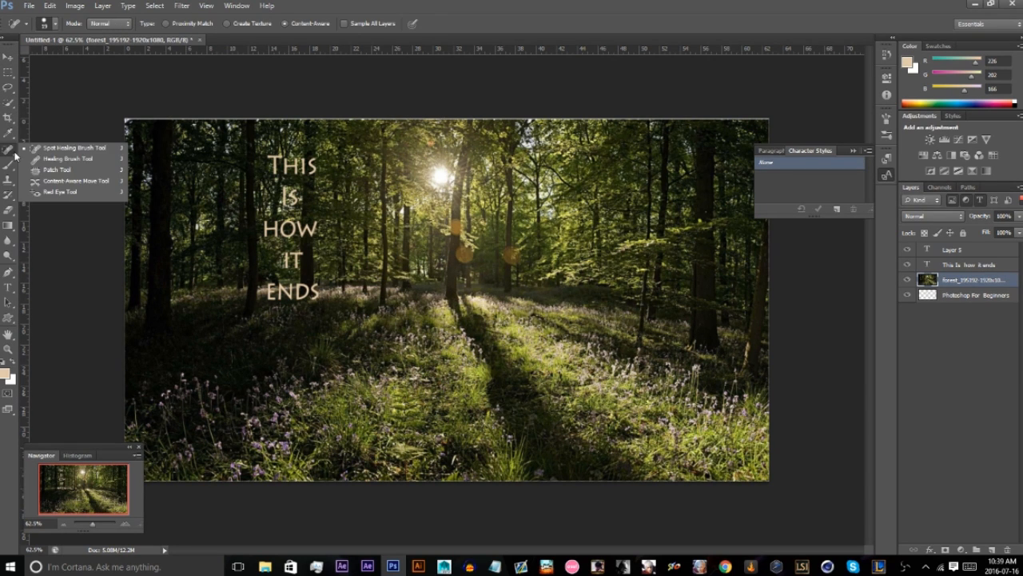
{"action": "left_click", "coordinate": [22, 152]}
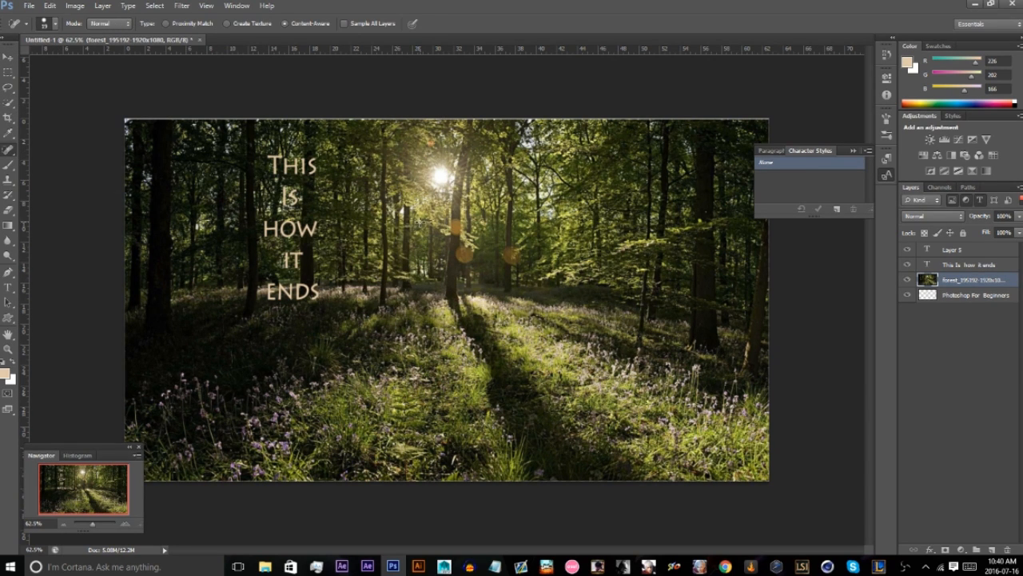
{"action": "left_click", "coordinate": [8, 133]}
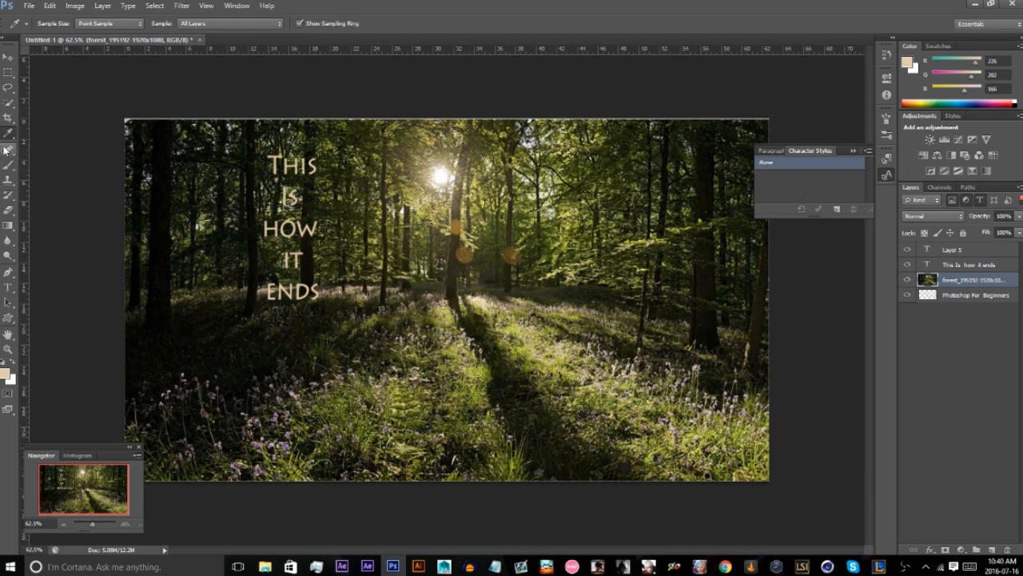
{"action": "left_click", "coordinate": [8, 149]}
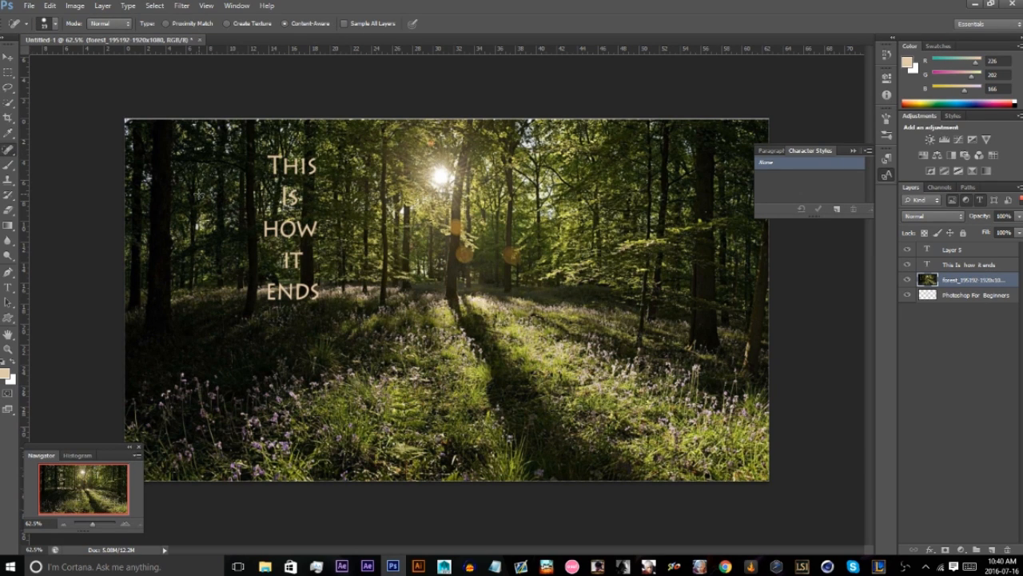
{"action": "mouse_move", "coordinate": [387, 230]}
{"action": "left_mouse_down"}
{"action": "mouse_move", "coordinate": [461, 268]}
{"action": "mouse_move", "coordinate": [627, 295]}
{"action": "mouse_move", "coordinate": [604, 271]}
{"action": "mouse_move", "coordinate": [456, 227]}
{"action": "mouse_move", "coordinate": [468, 268]}
{"action": "mouse_move", "coordinate": [505, 258]}
{"action": "mouse_move", "coordinate": [490, 281]}
{"action": "left_mouse_up"}
Collapse the character styles beside the canvas and deselect the forest layer.
{"action": "left_click", "coordinate": [851, 150]}
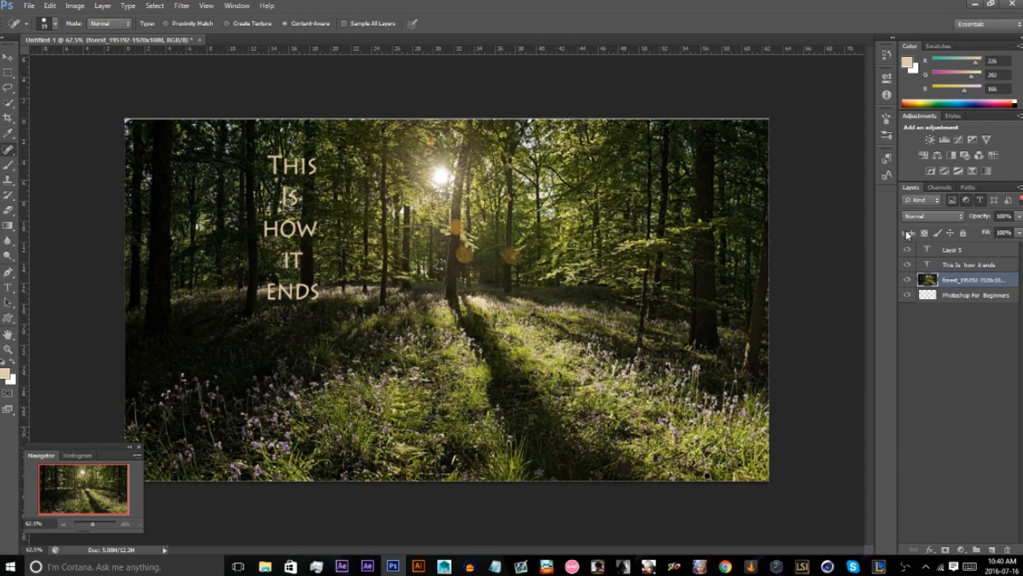
{"action": "left_click", "coordinate": [952, 325]}
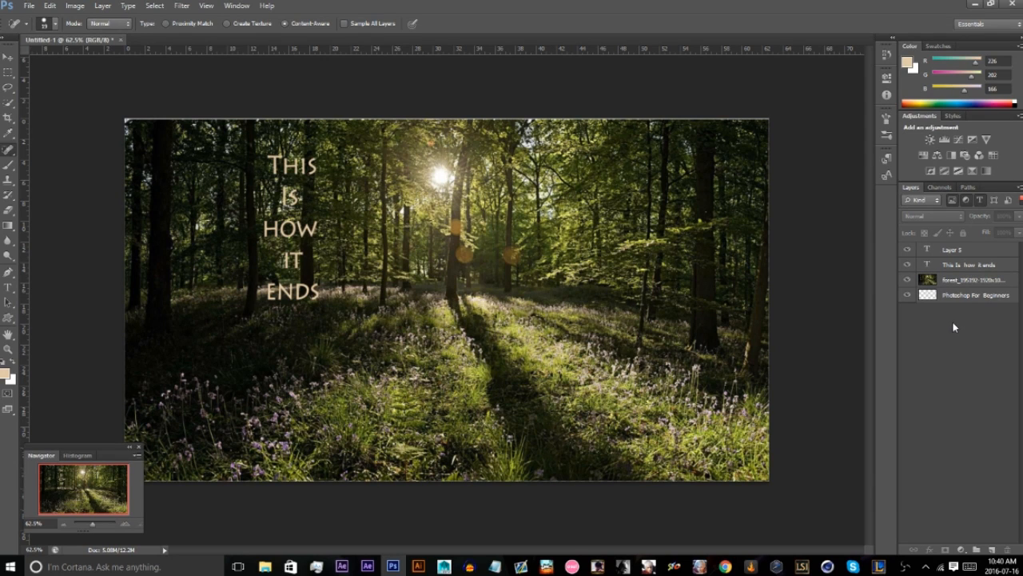